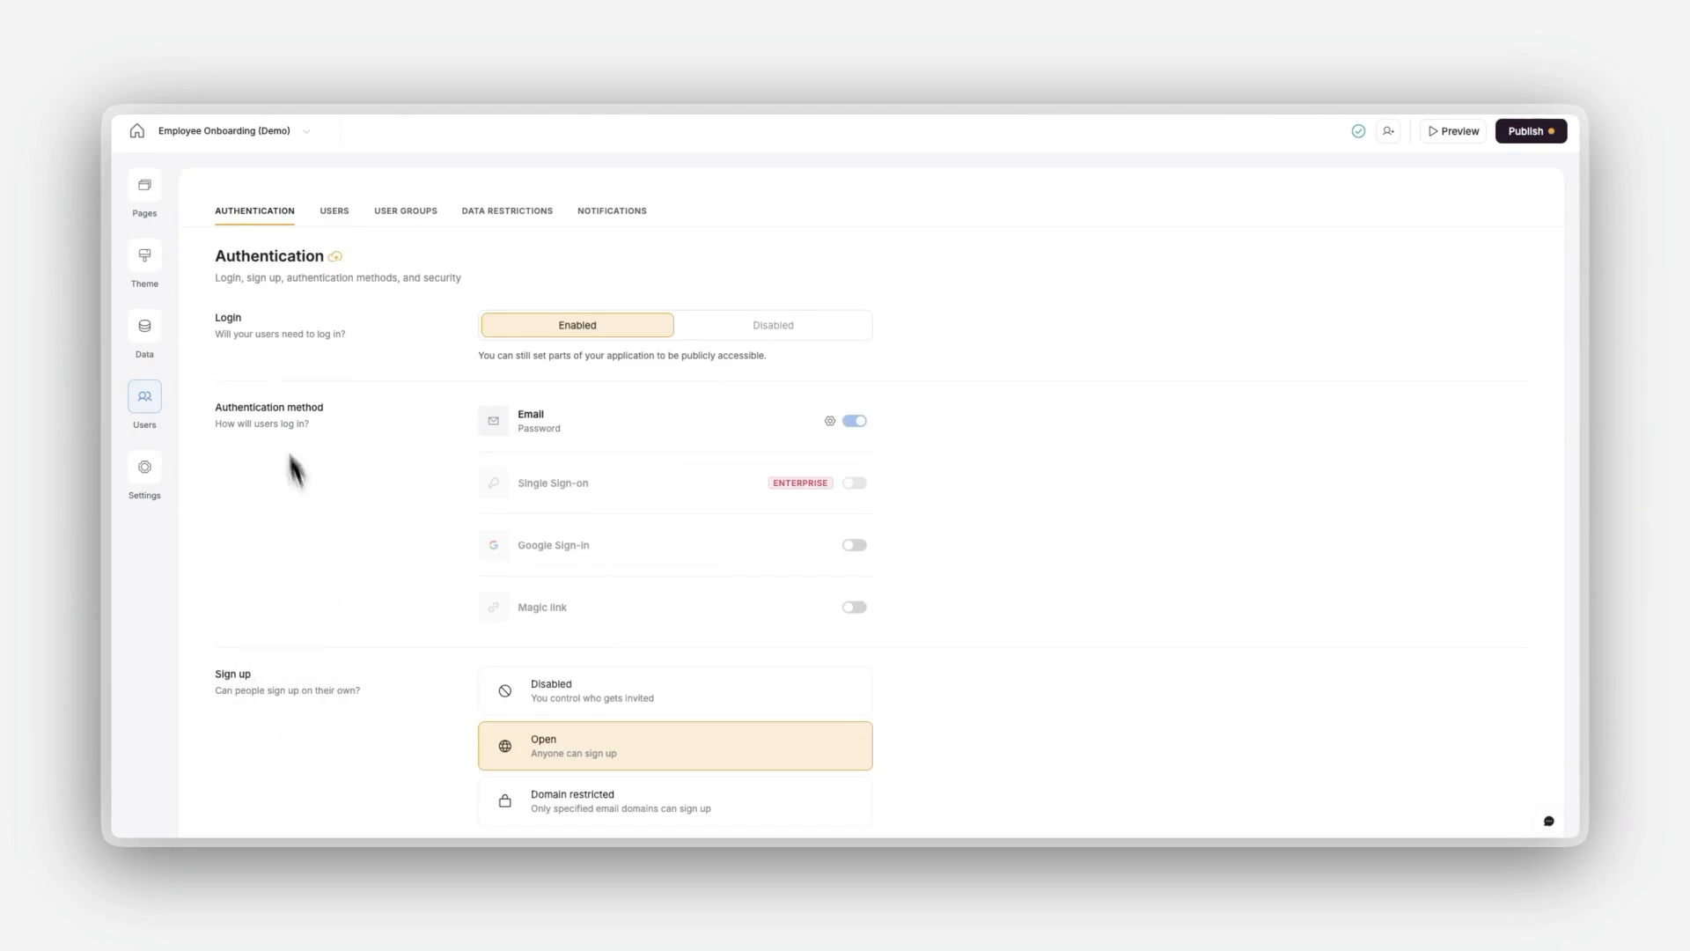
# Step: Open the Log in page's sign-in block and try the centered logo position, restoring the original one
pyautogui.click(142, 195)
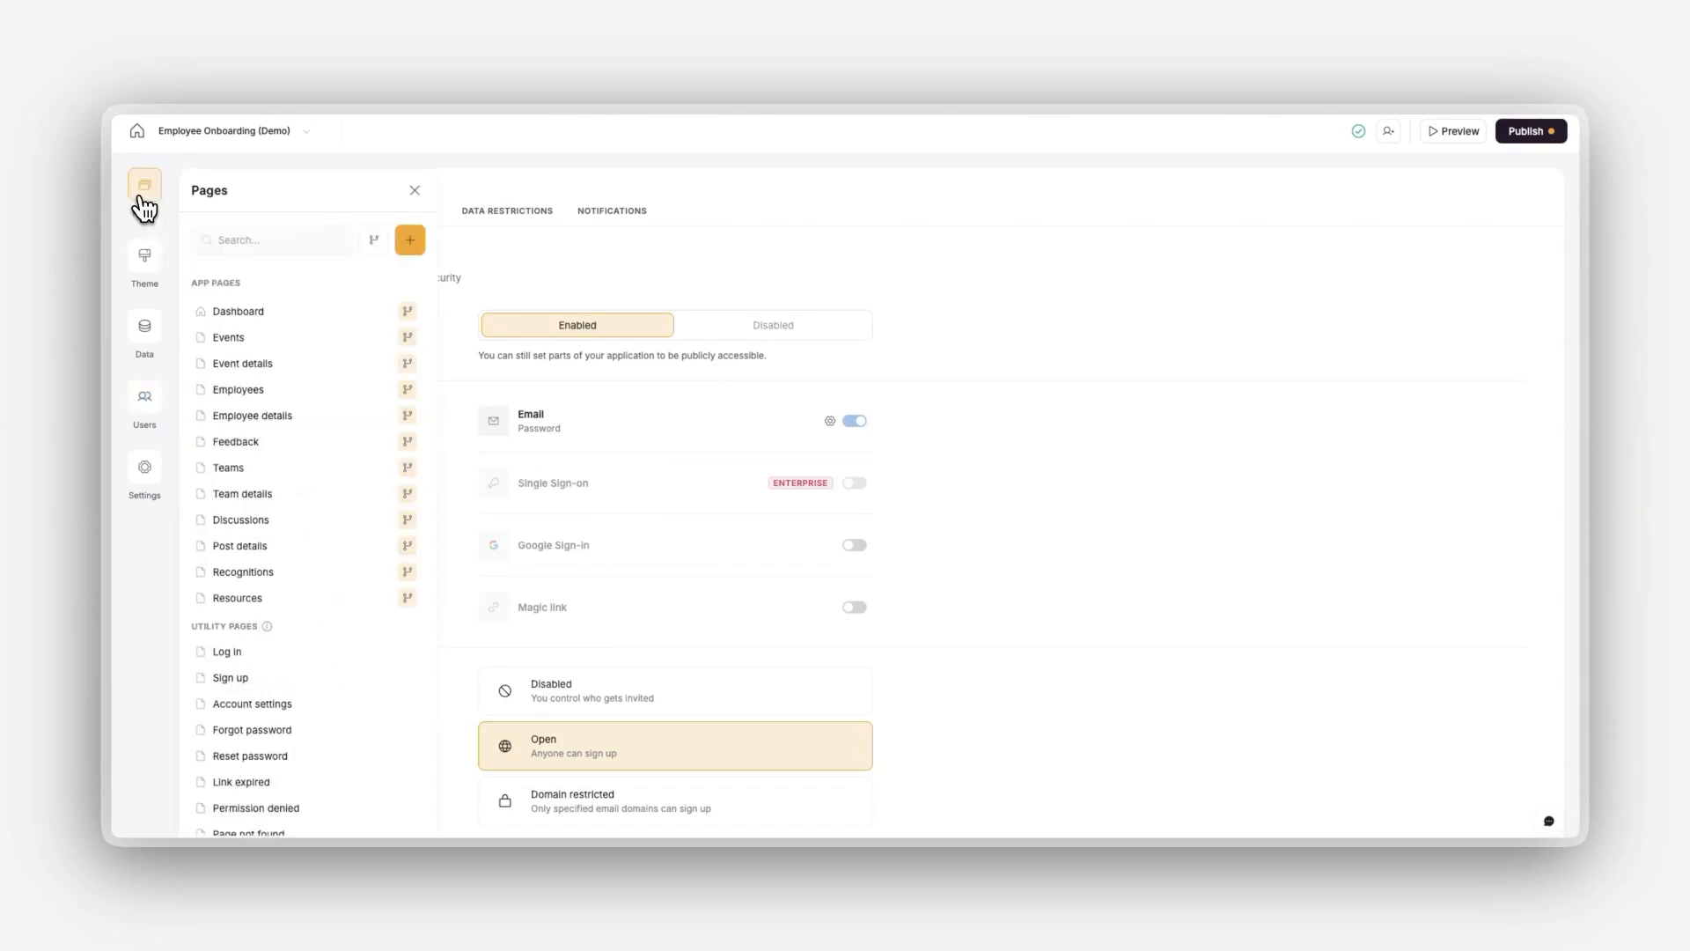
pyautogui.click(234, 655)
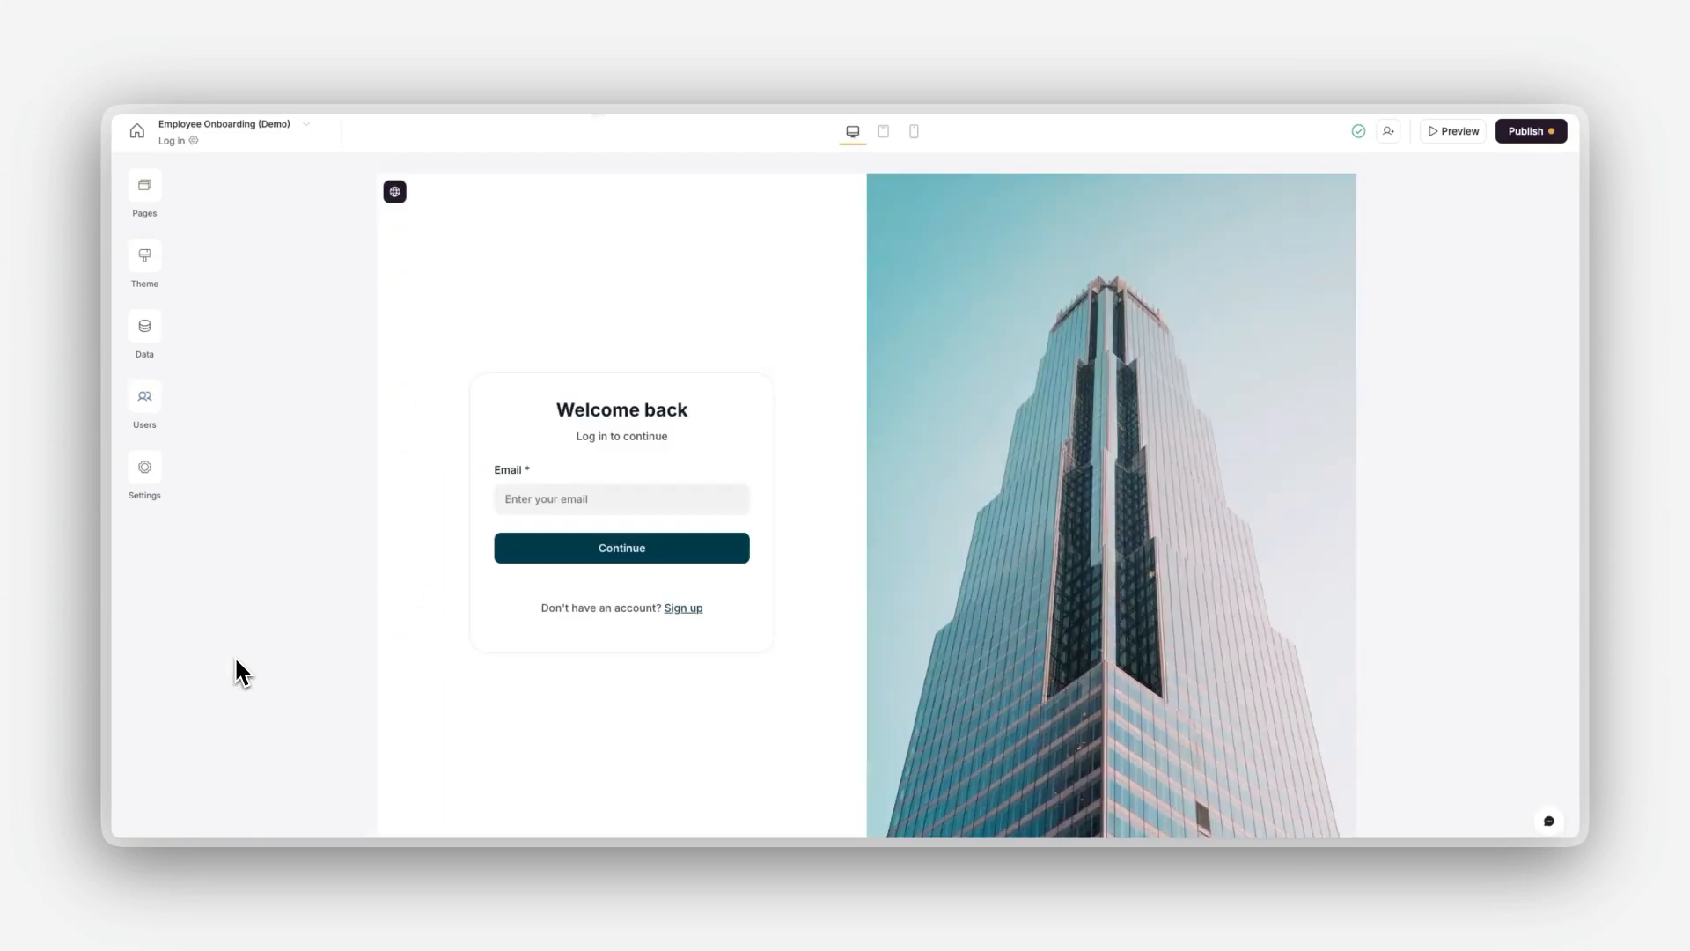
pyautogui.click(651, 552)
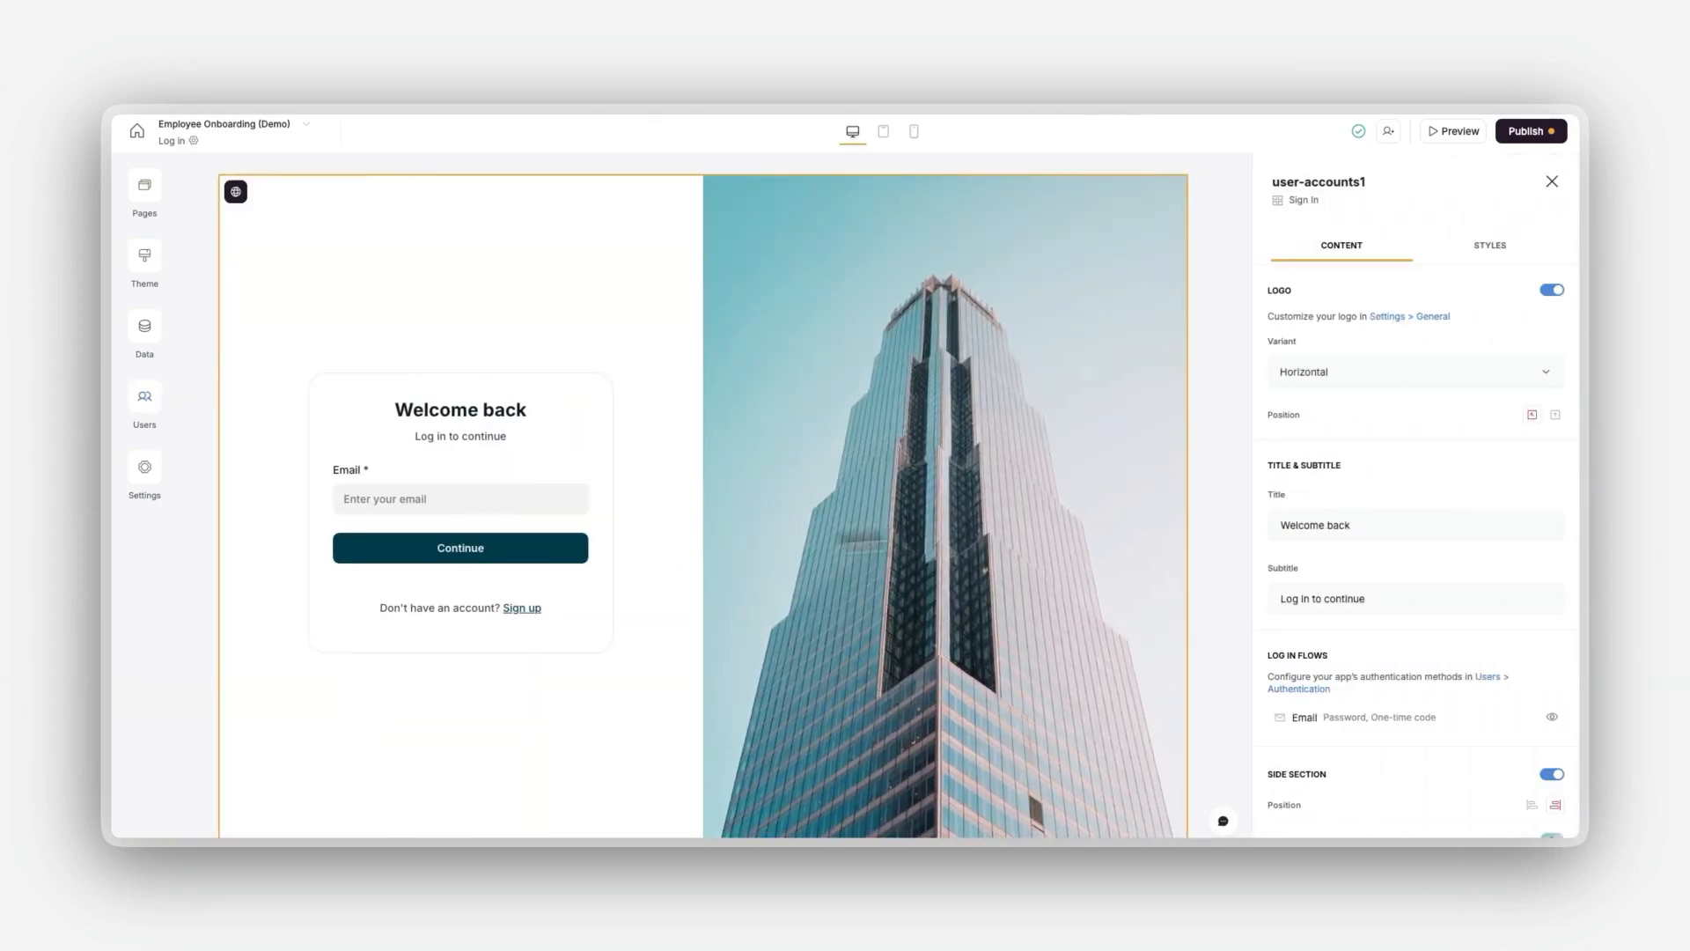
pyautogui.click(1556, 414)
pyautogui.click(1532, 415)
# Step: Try left content alignment in the sign-in block's styles, restoring the centered alignment
pyautogui.click(1487, 250)
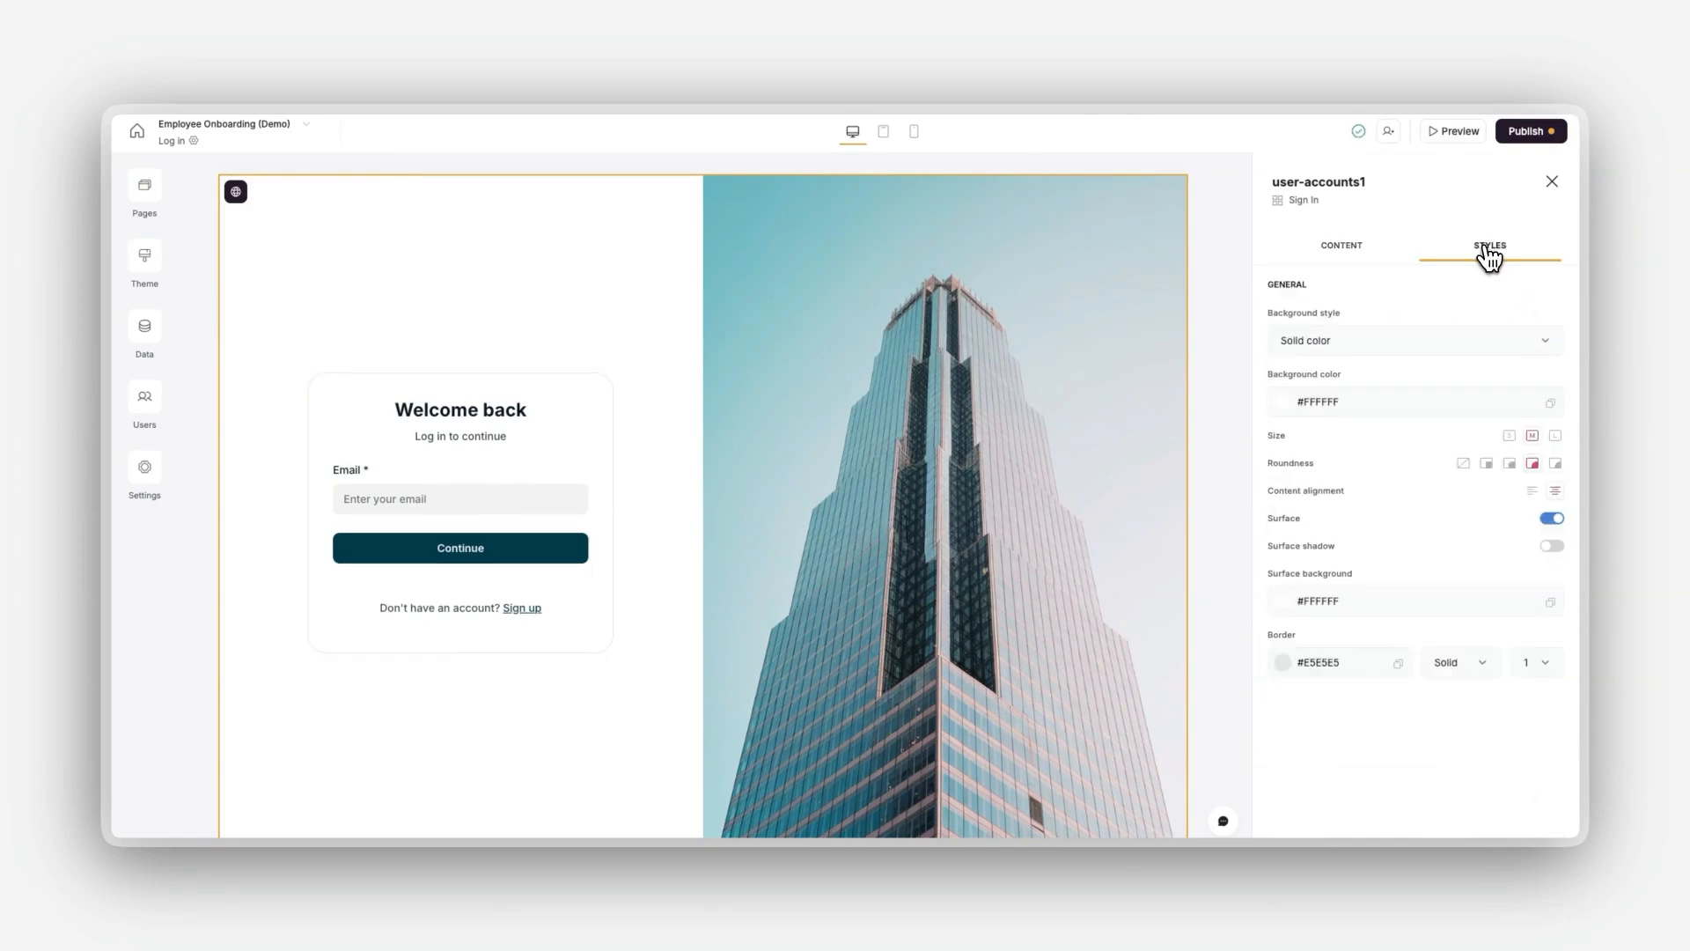
pyautogui.click(1533, 492)
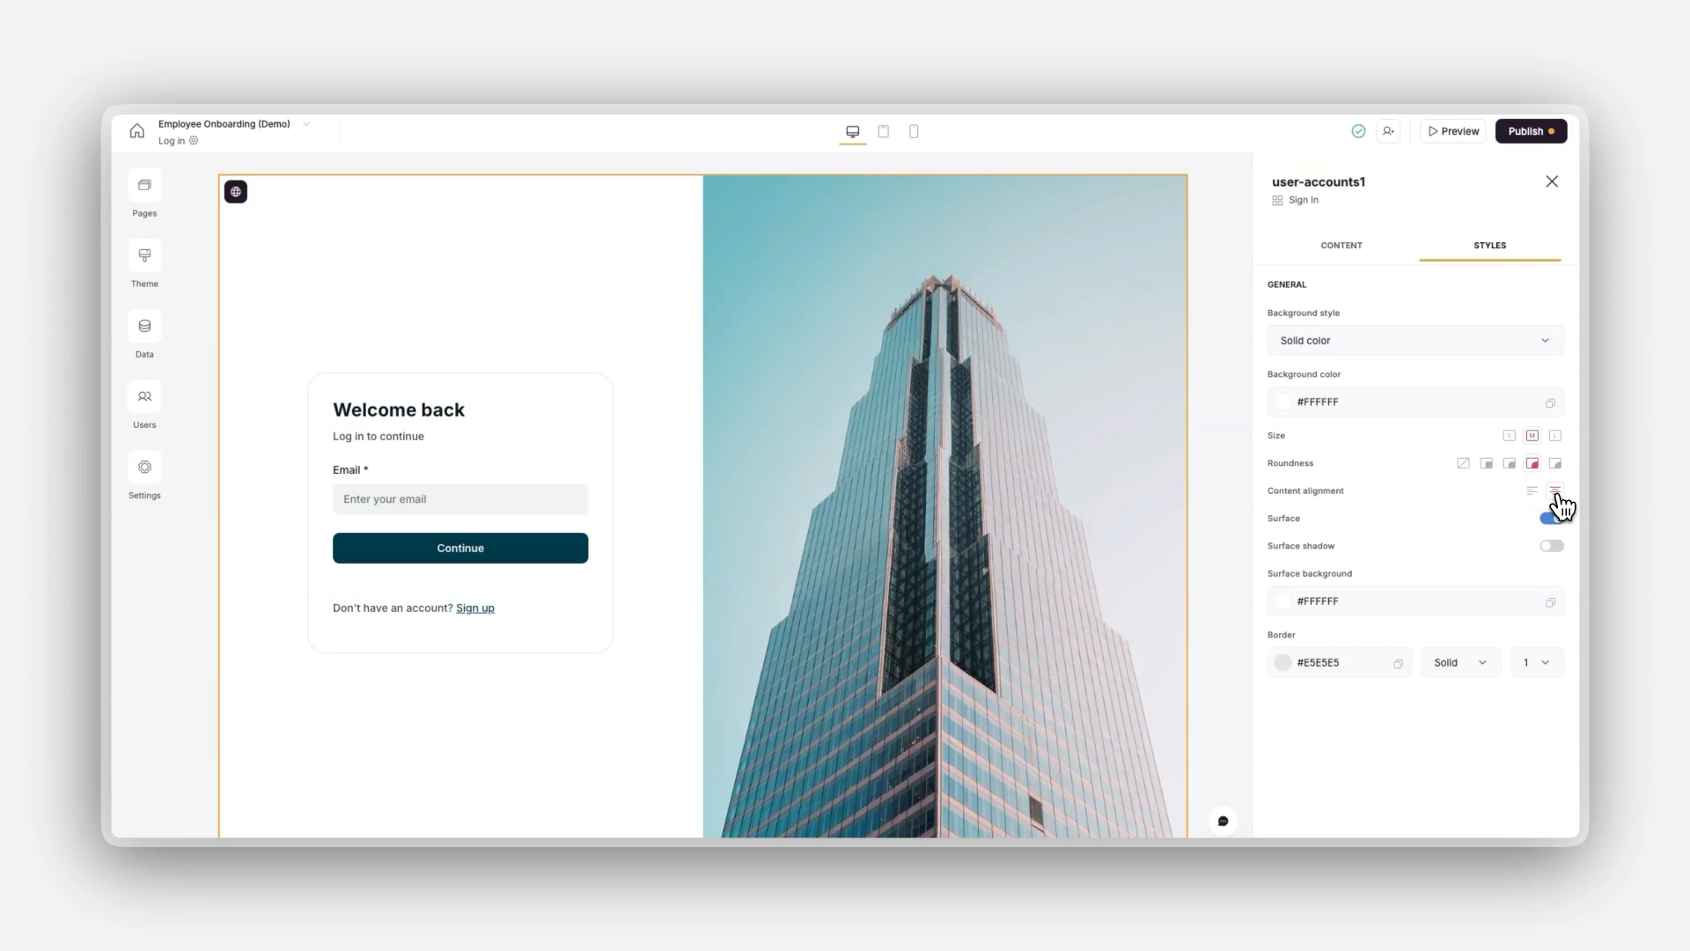
pyautogui.click(1556, 494)
pyautogui.scroll(-1, 799, 371)
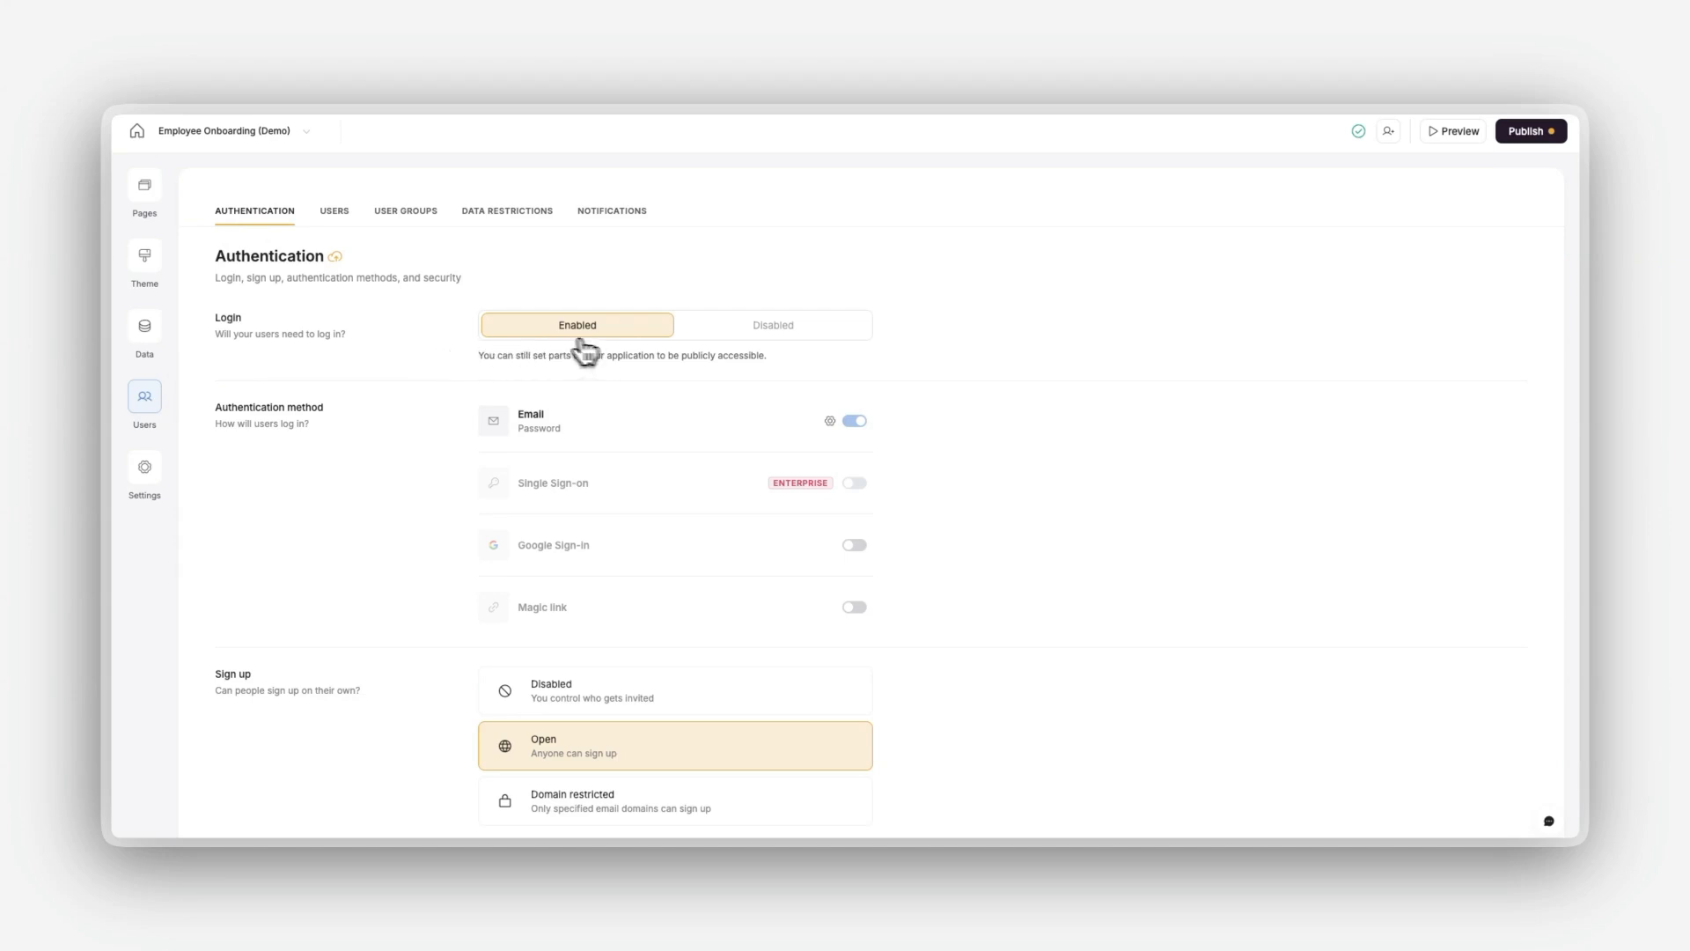
# Step: Set the Email authentication method to use One-time code instead of Password and save, checking its email input settings
pyautogui.moveTo(778, 345)
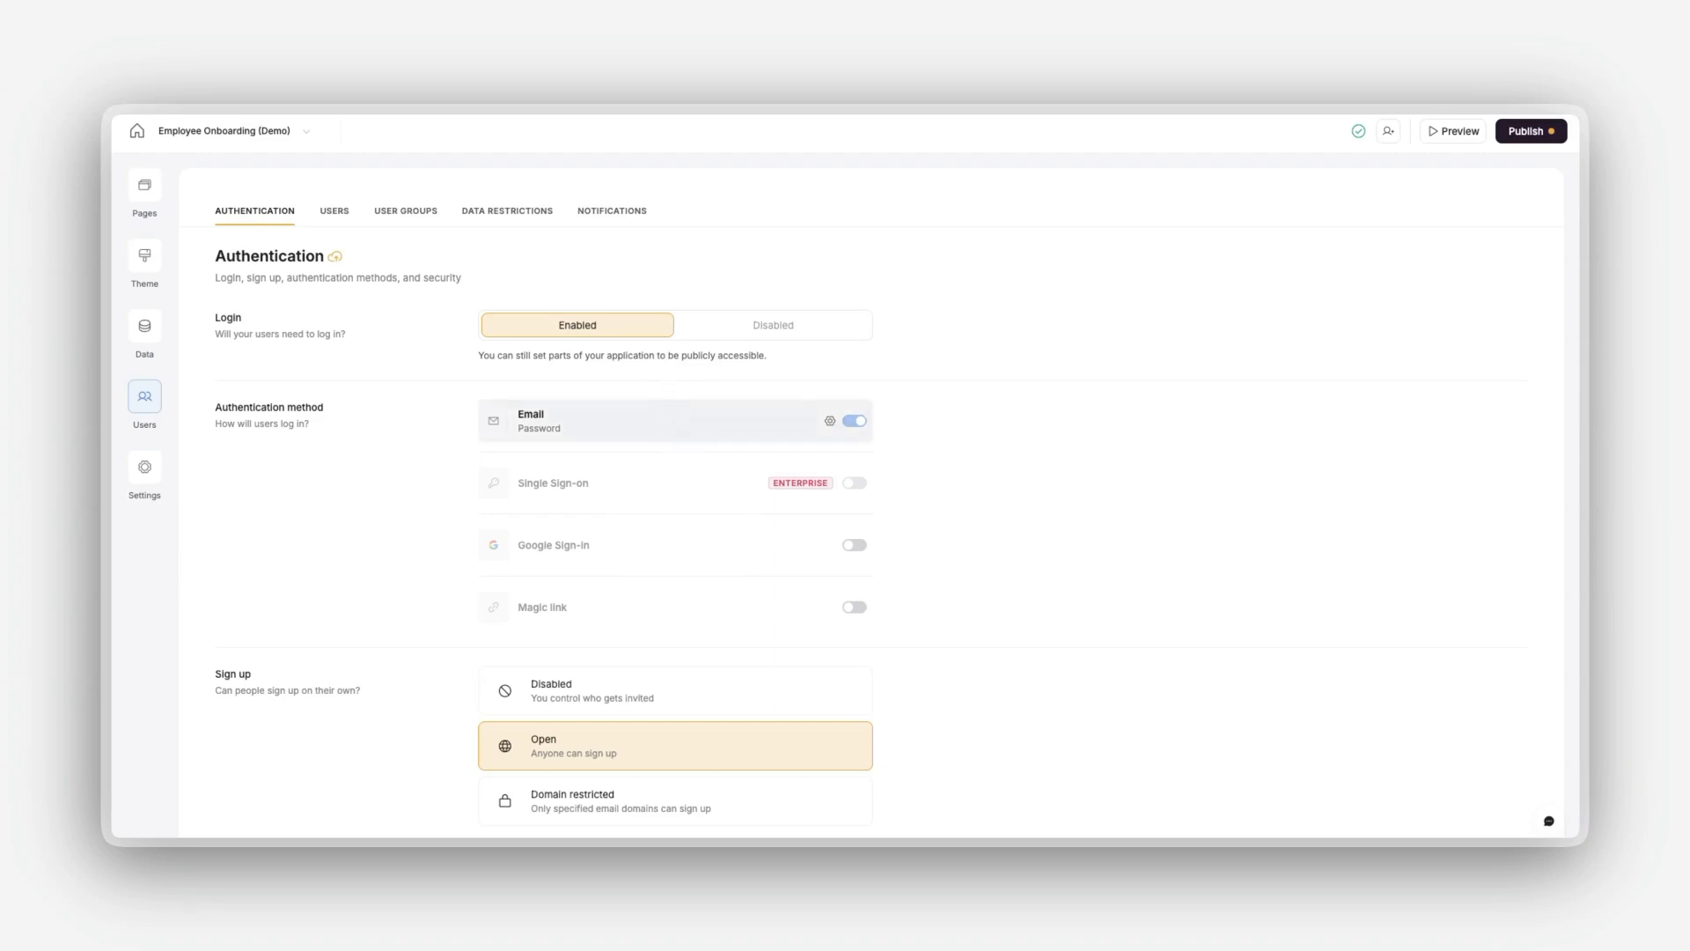
pyautogui.click(678, 434)
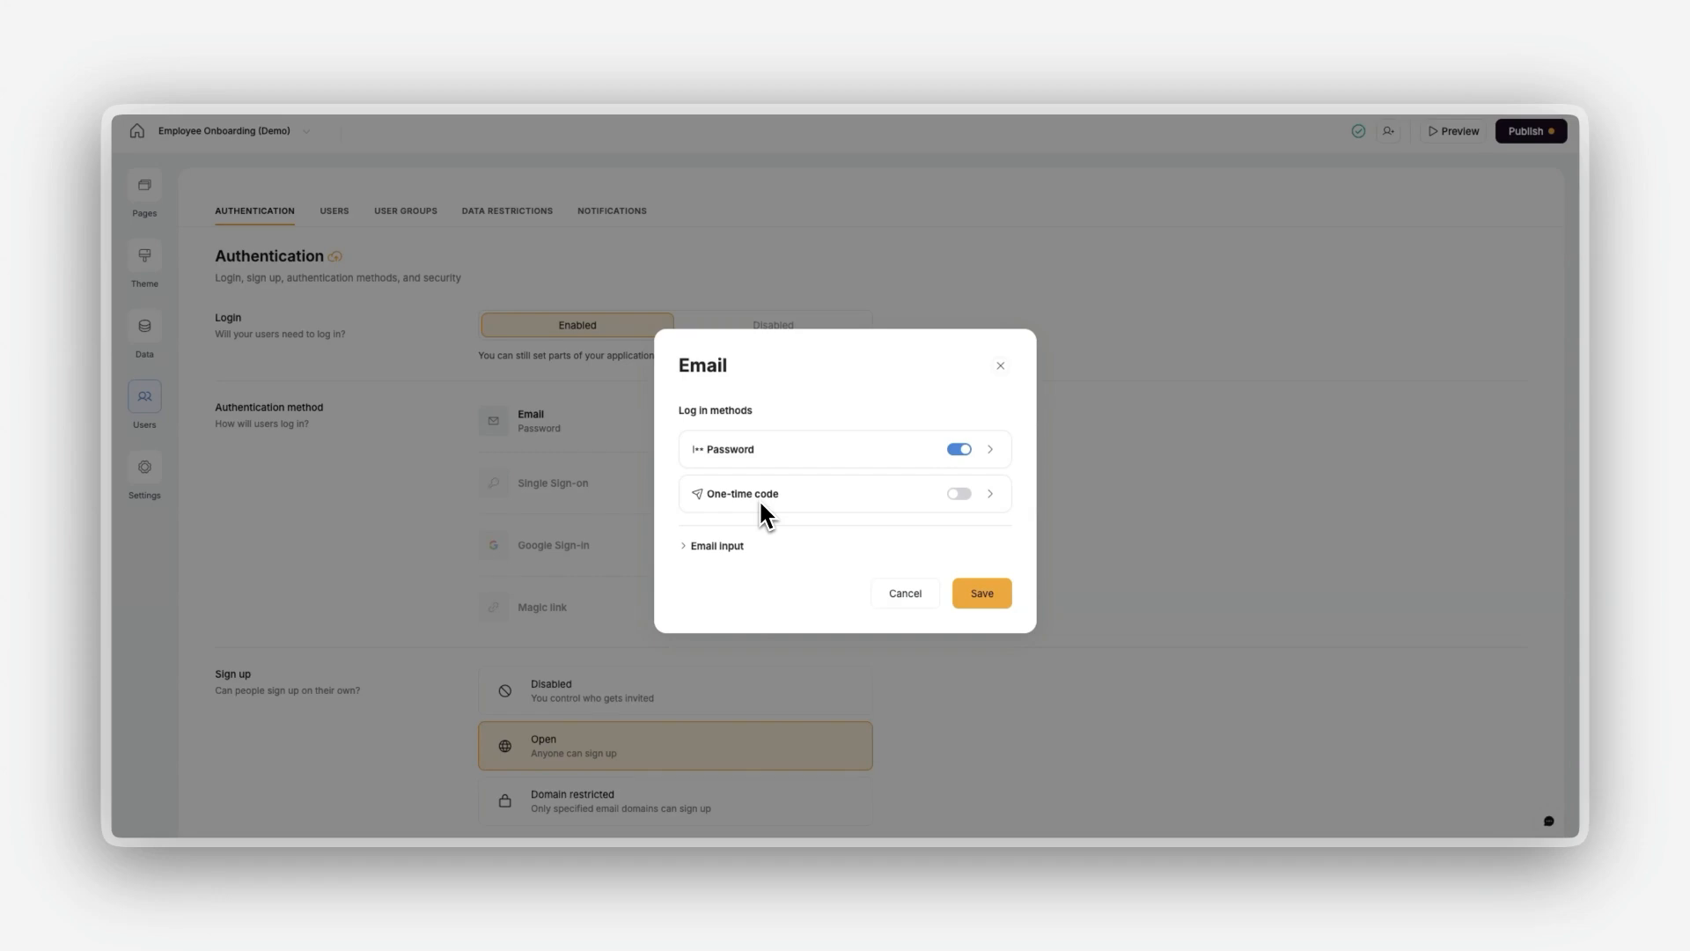
pyautogui.click(959, 493)
pyautogui.click(958, 452)
pyautogui.click(730, 550)
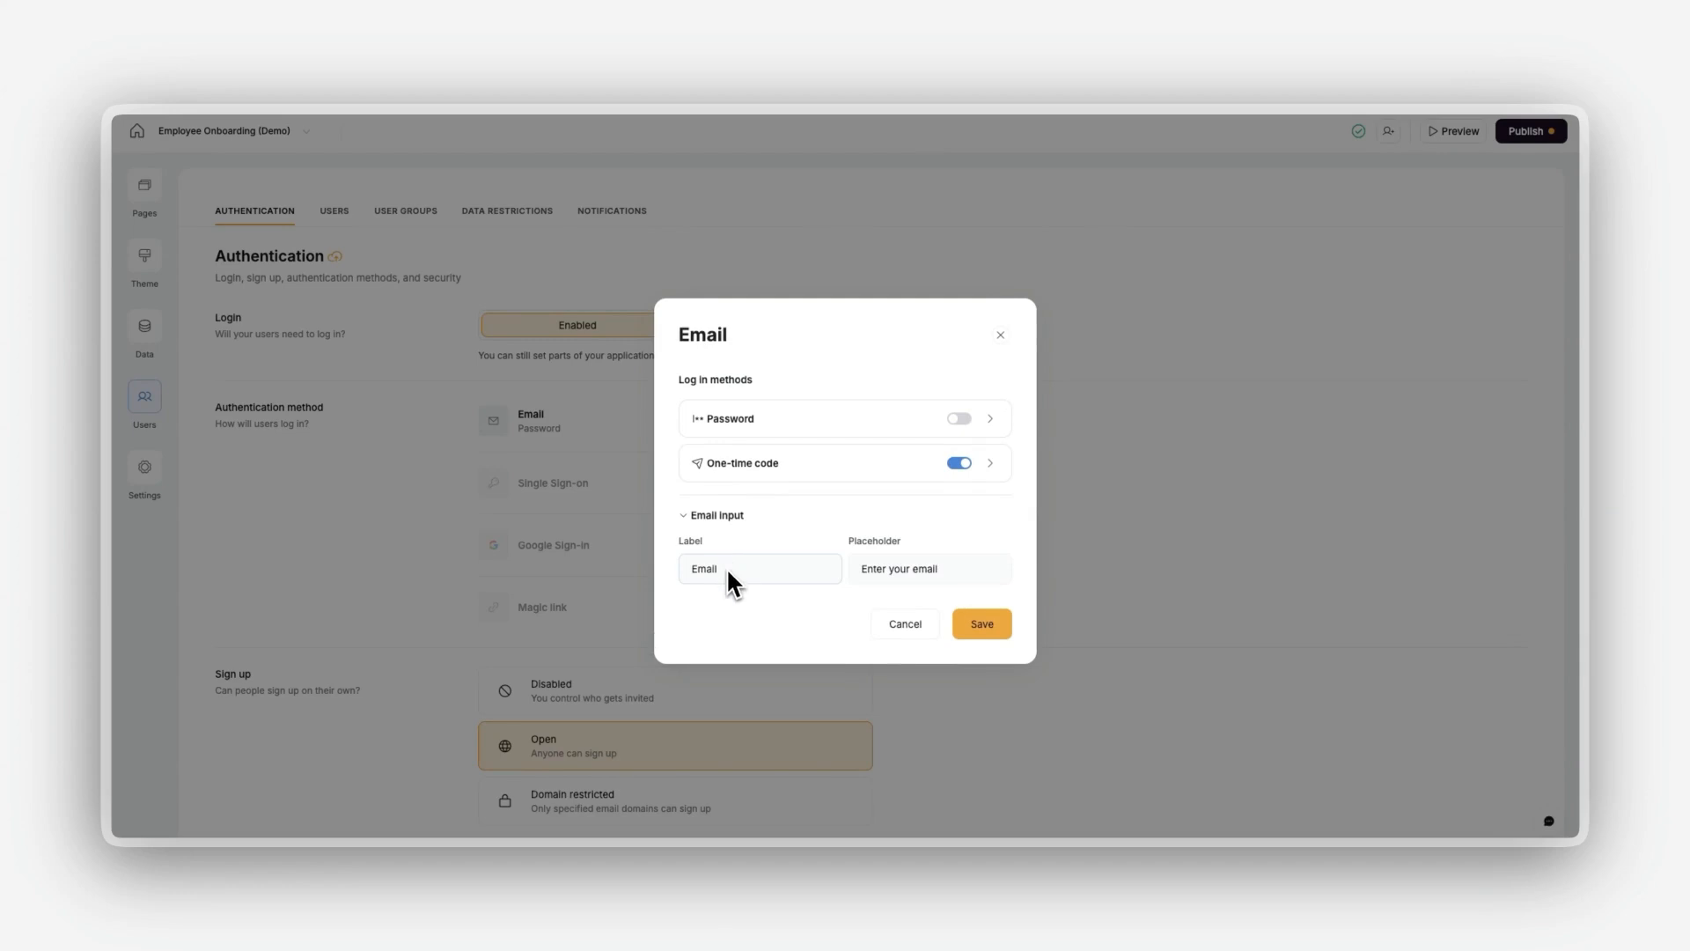
pyautogui.click(981, 625)
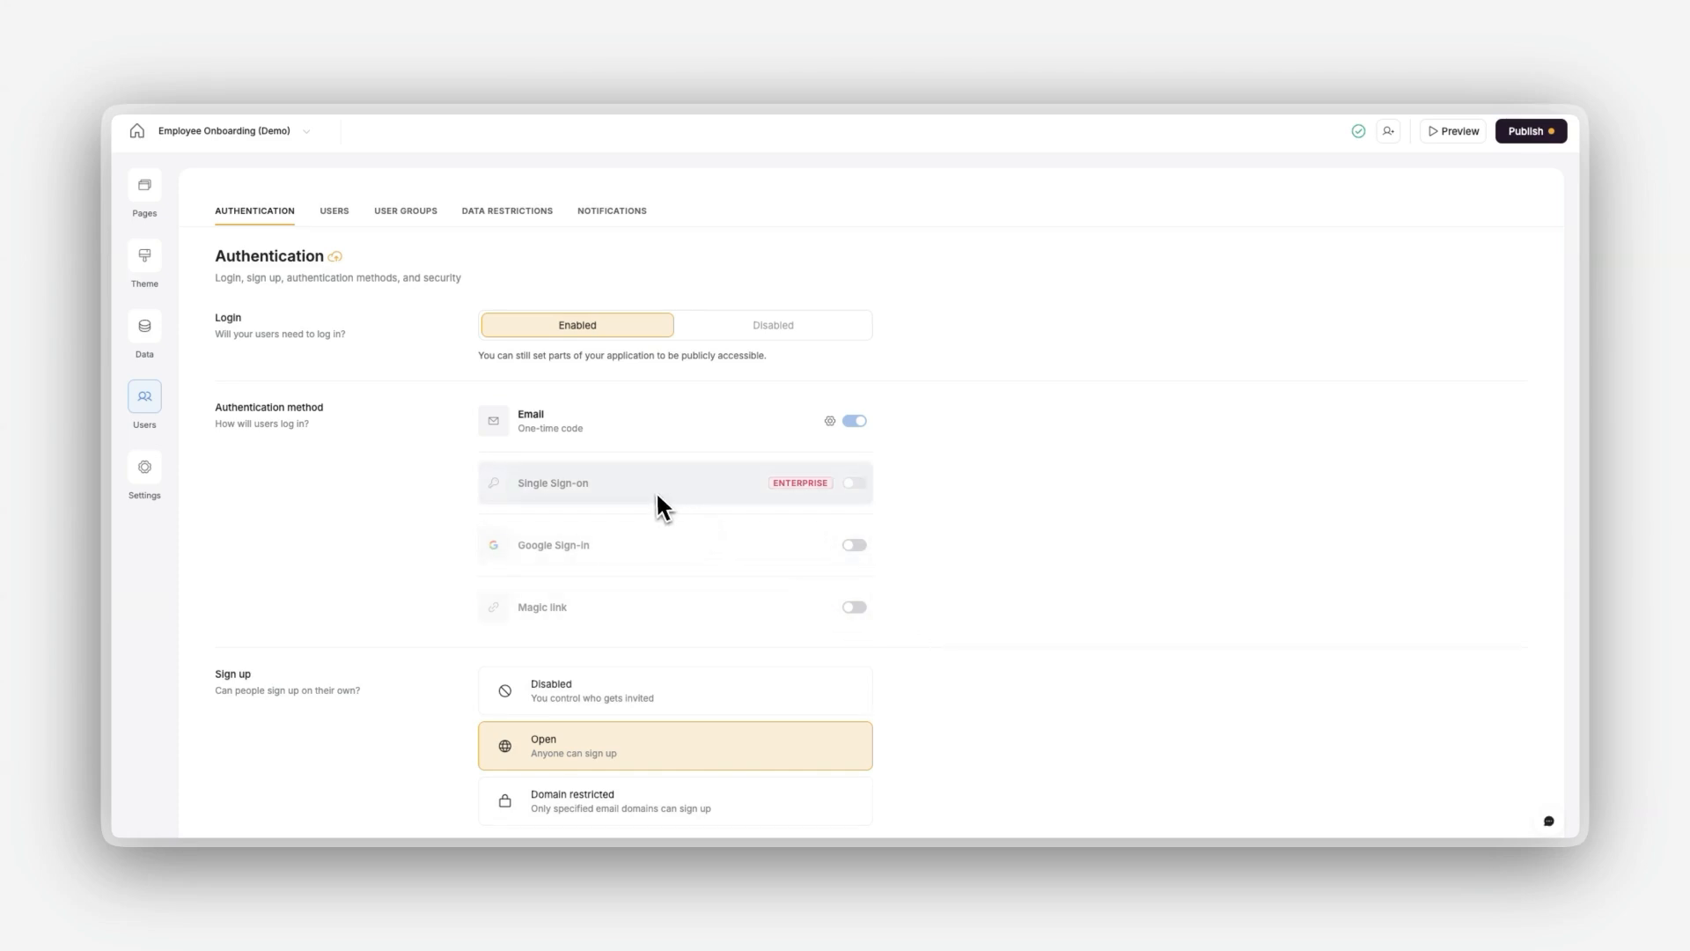
# Step: Turn on Google Sign-in as an authentication method and dismiss its settings without entering credentials
pyautogui.click(854, 546)
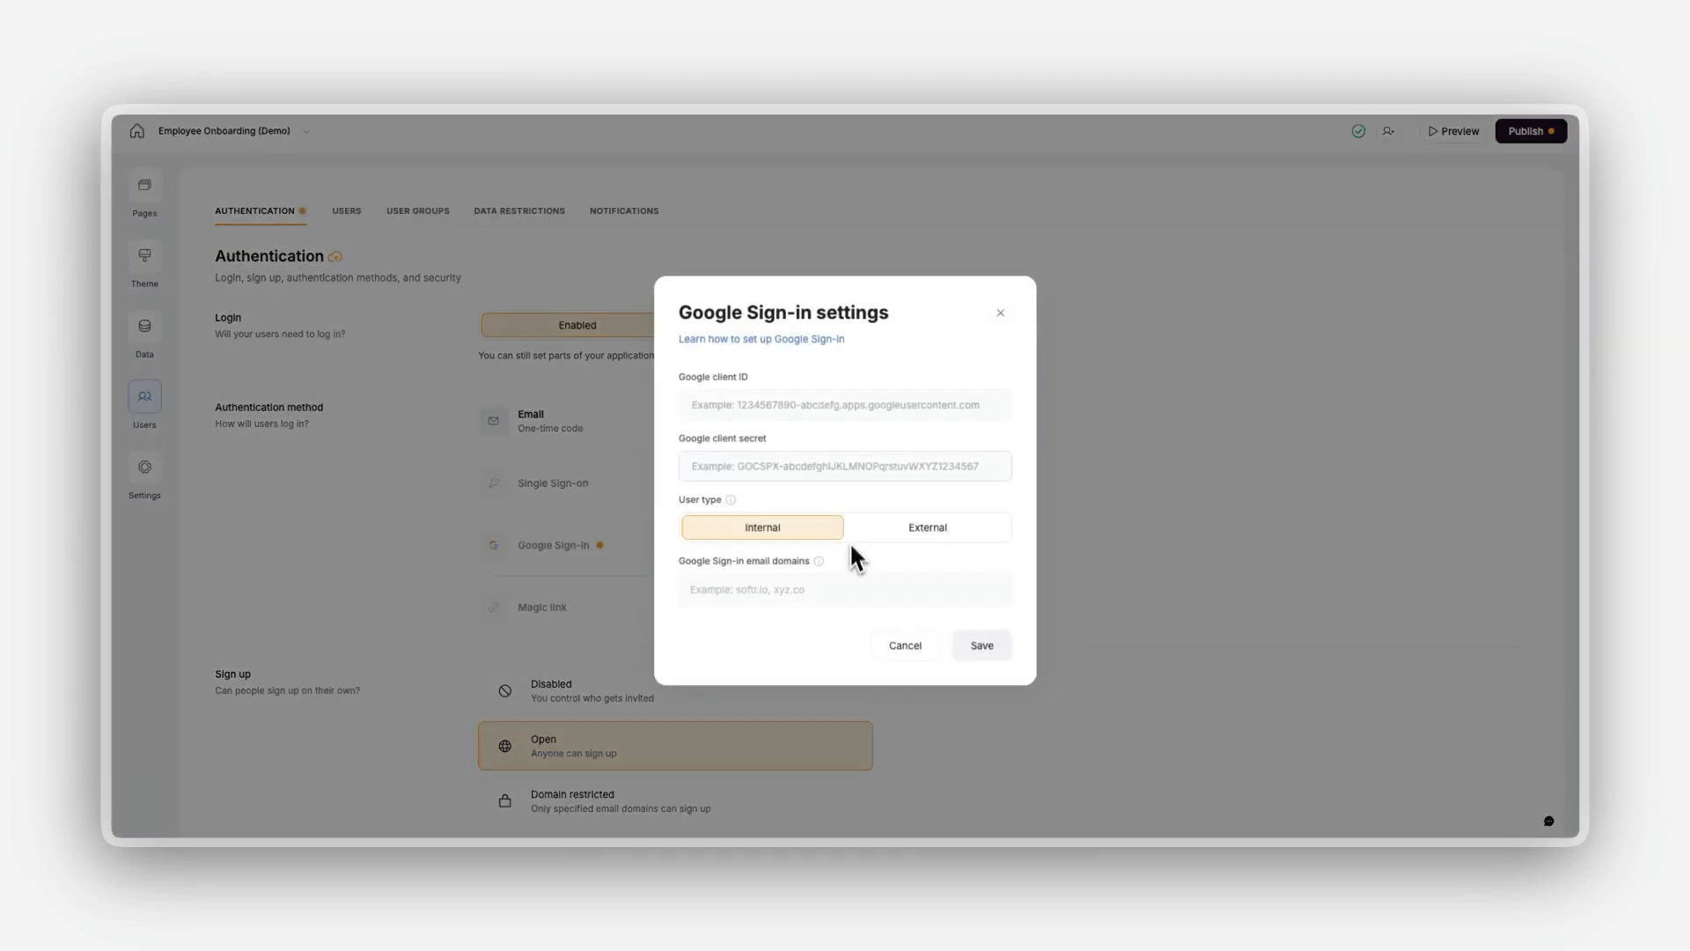
pyautogui.click(915, 647)
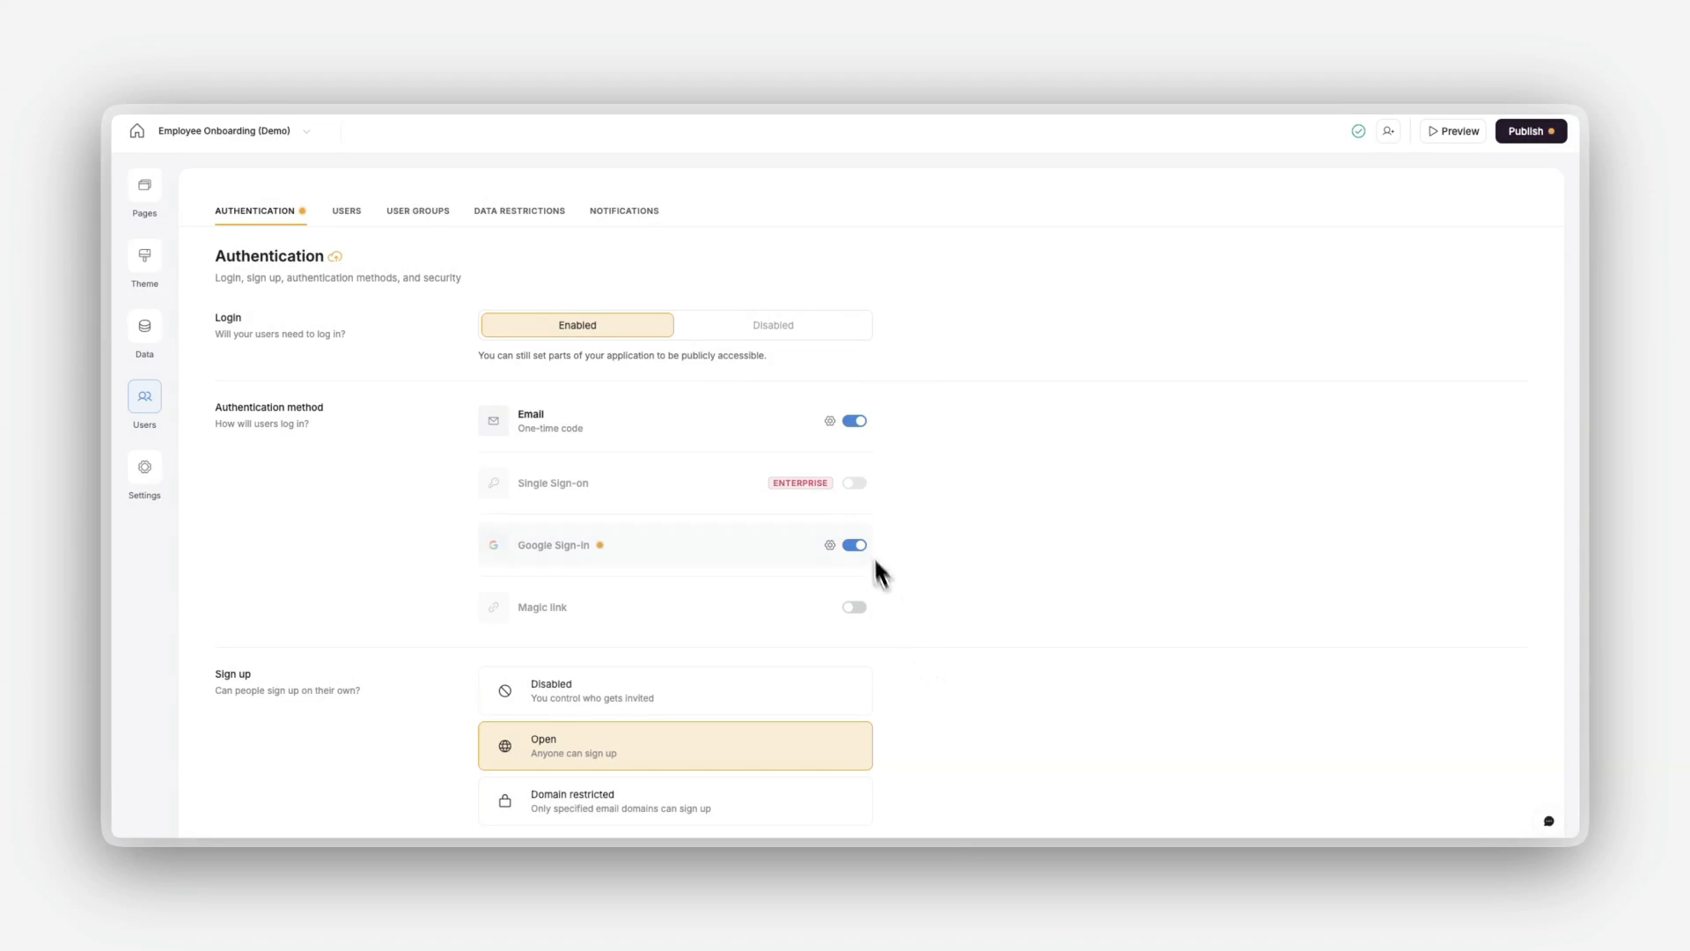
pyautogui.moveTo(853, 497)
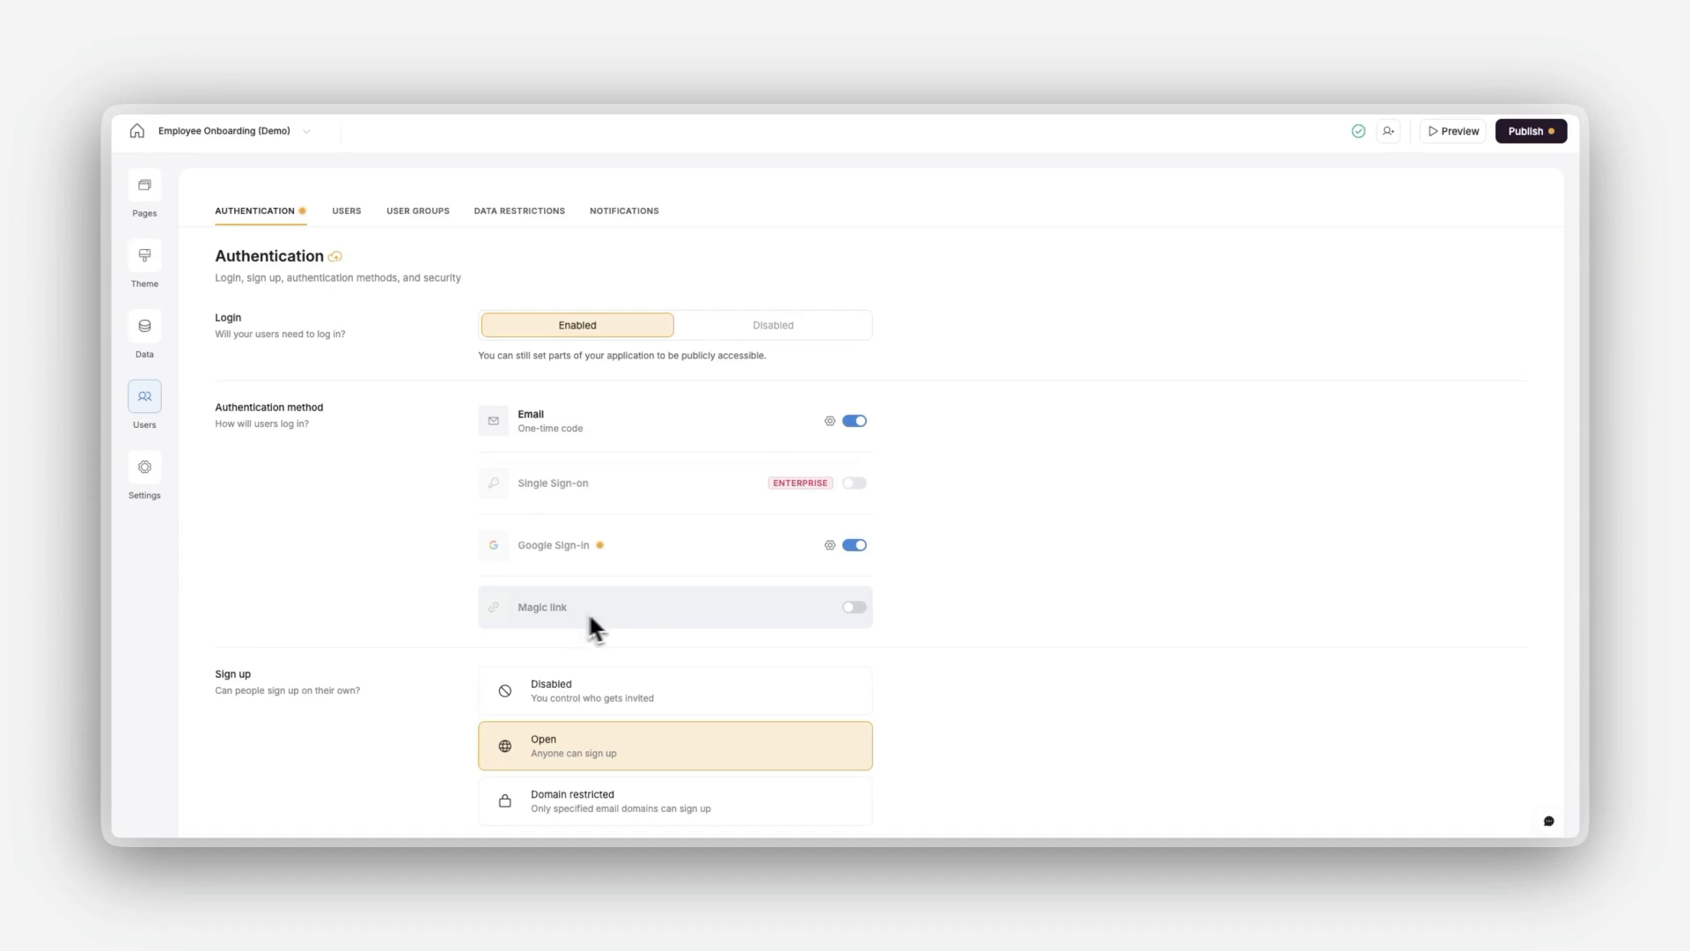
# Step: Restrict sign-up to specified email domains and add softr.io as an allowed domain
pyautogui.scroll(-2, 674, 608)
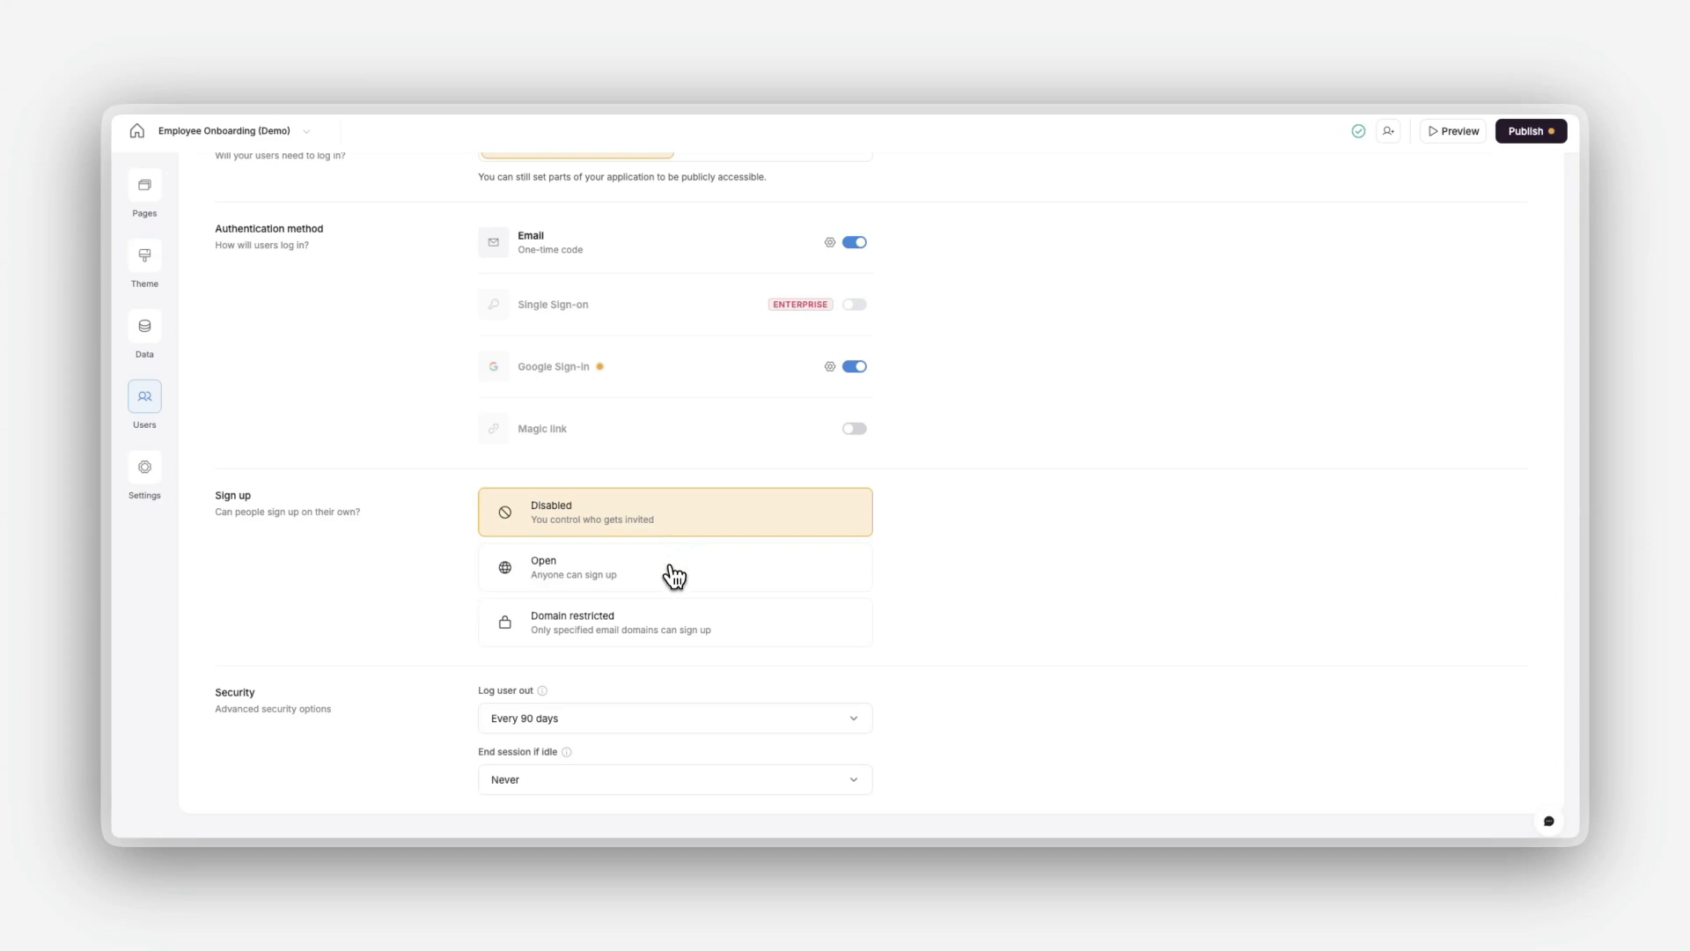
pyautogui.click(668, 578)
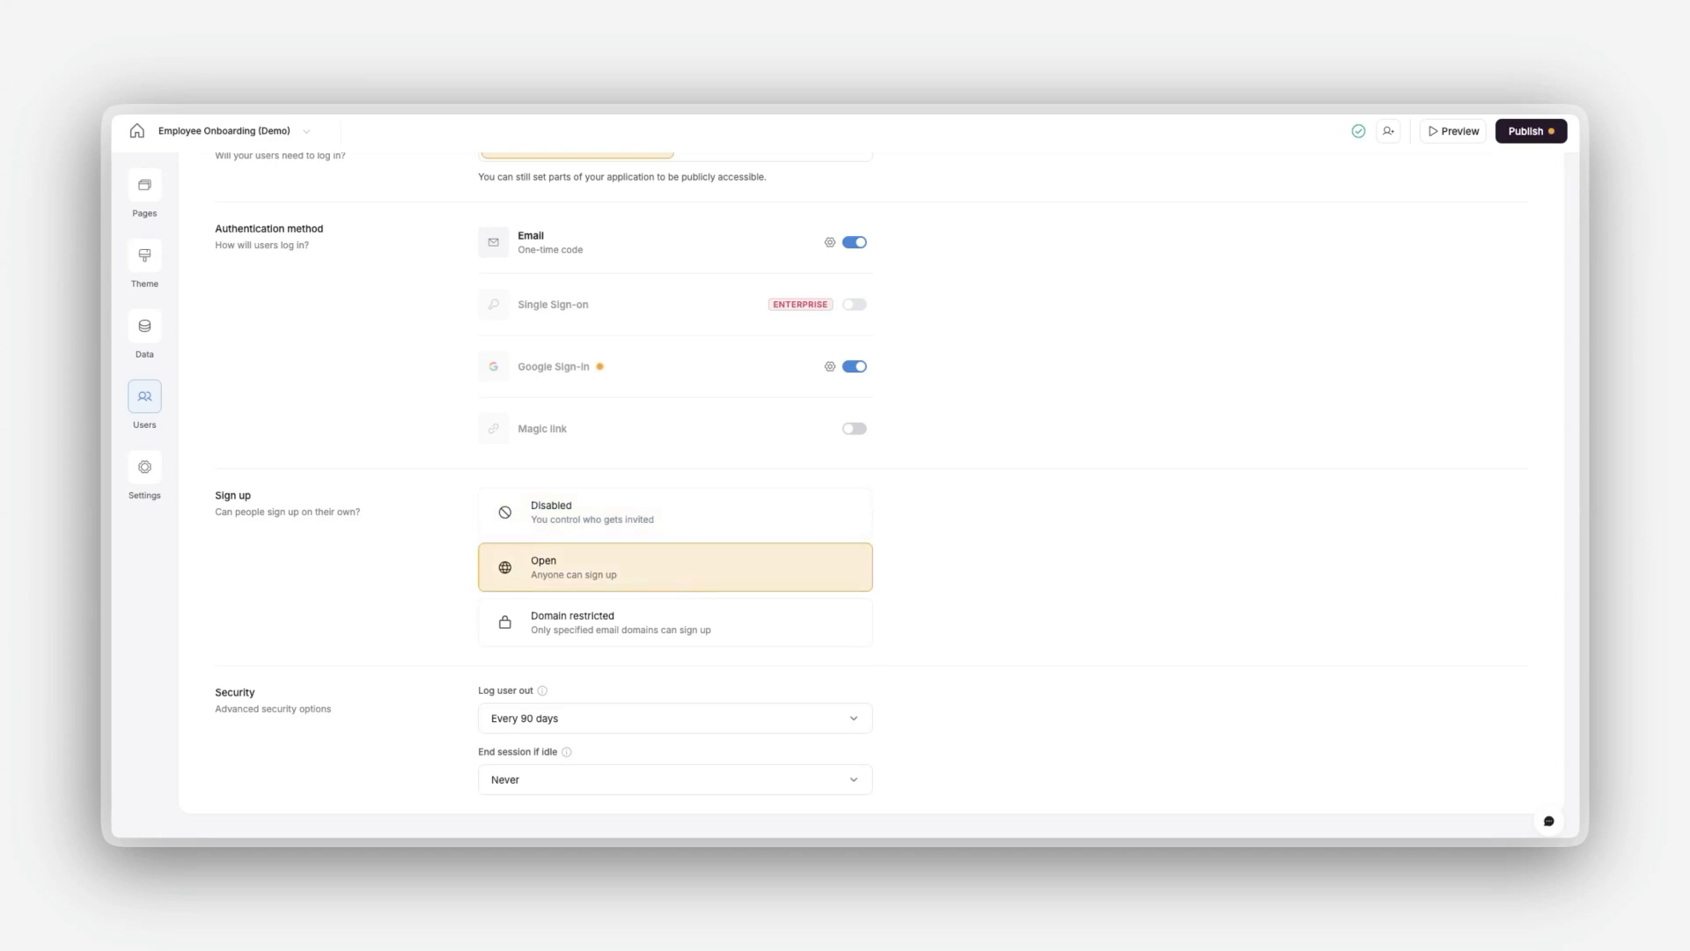
pyautogui.click(678, 623)
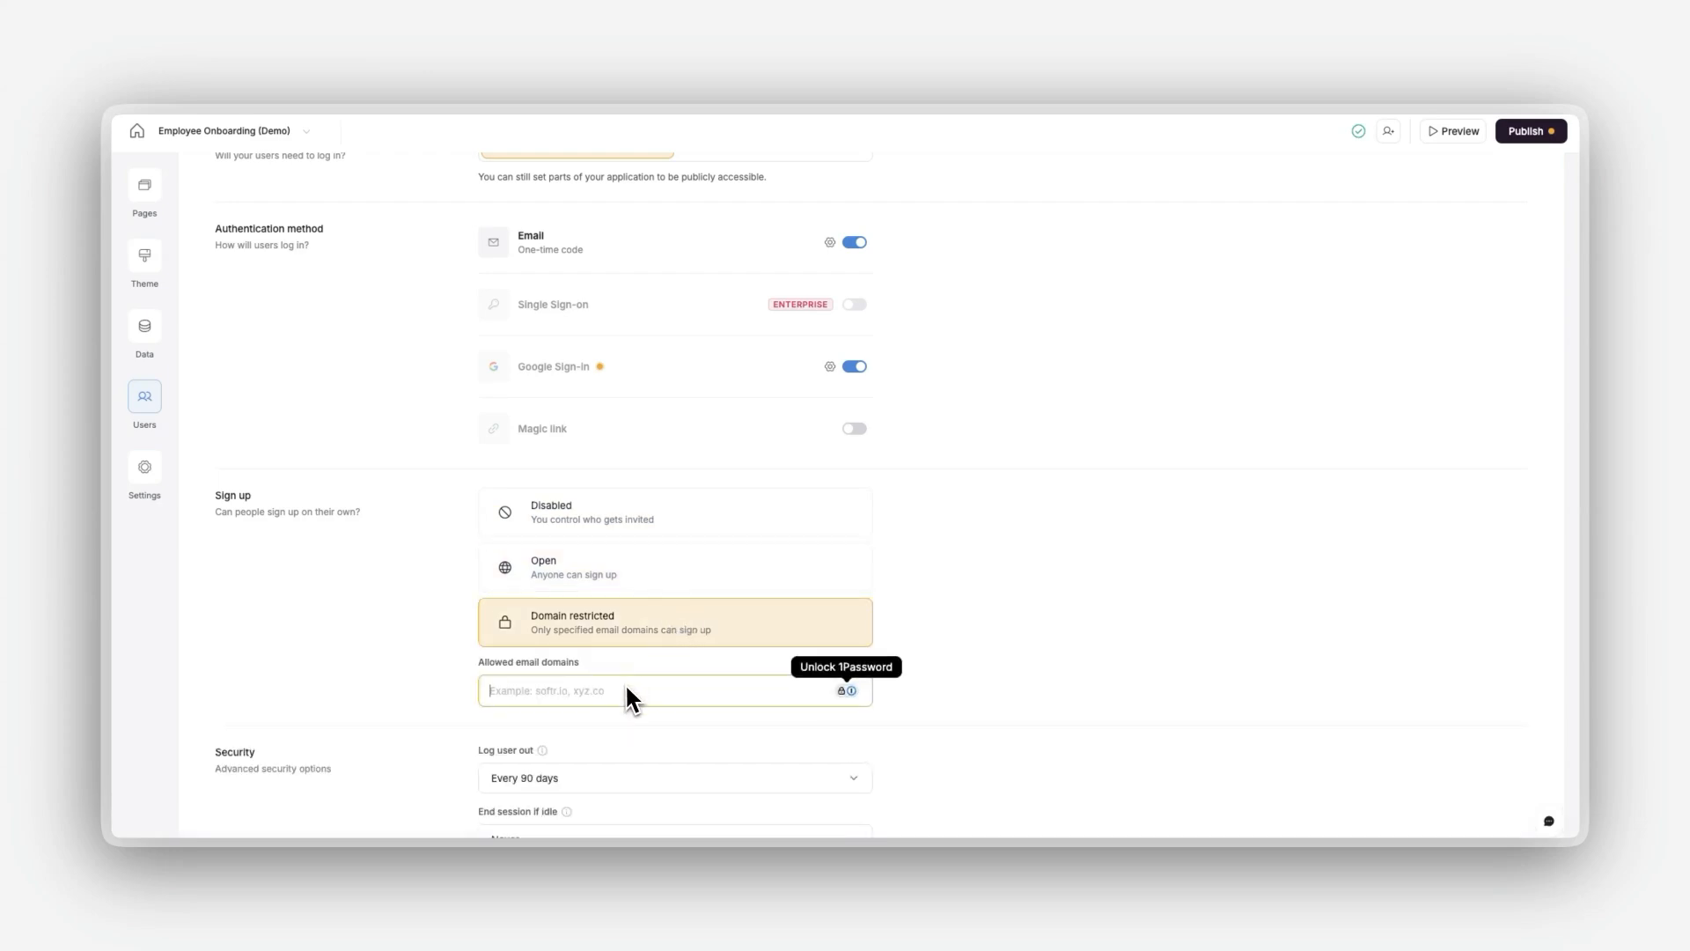
pyautogui.write('softr.io')
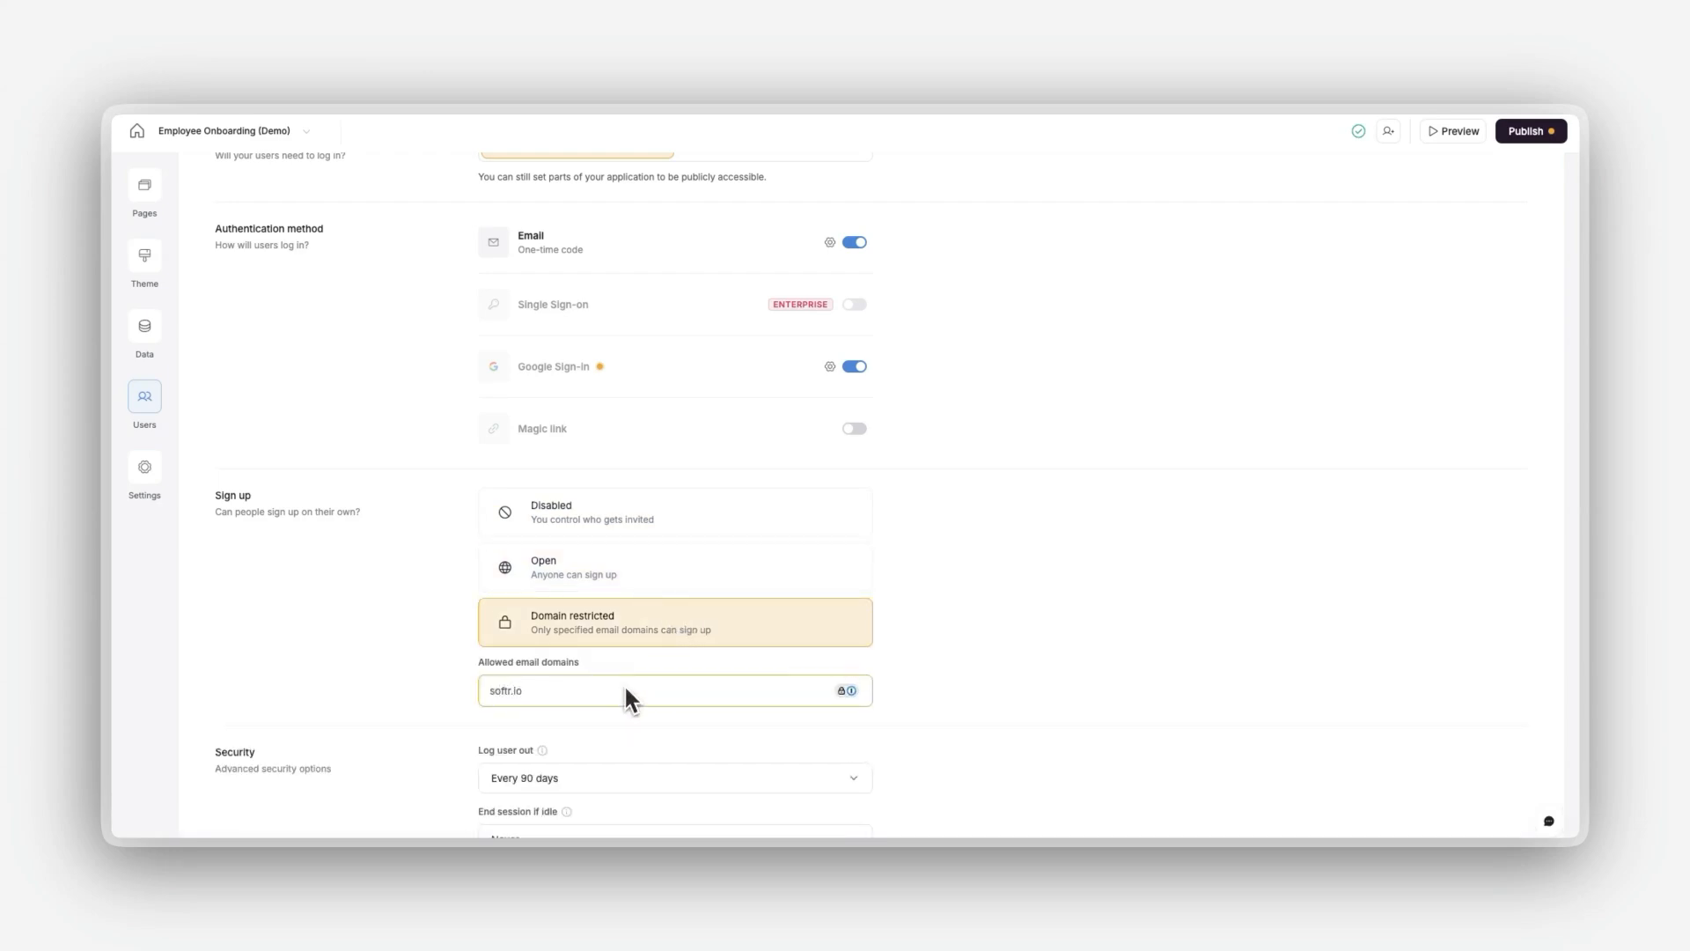
pyautogui.scroll(-1, 625, 690)
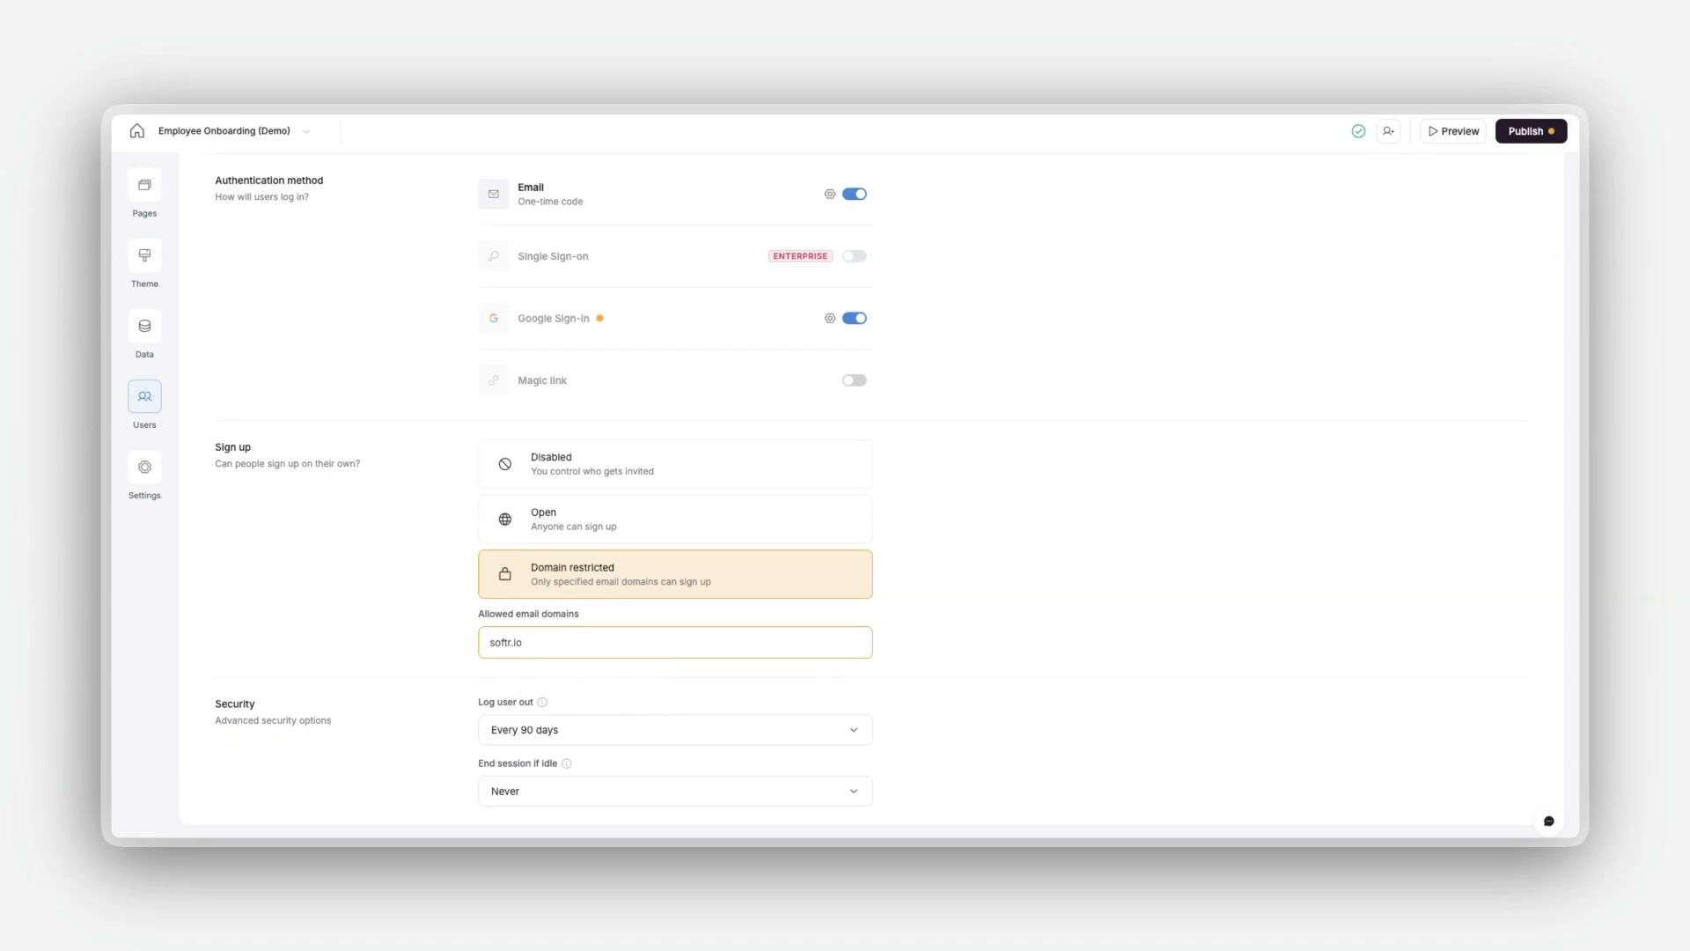
# Step: Set the security option for logging users out to Every 7 days
pyautogui.scroll(-1, 522, 656)
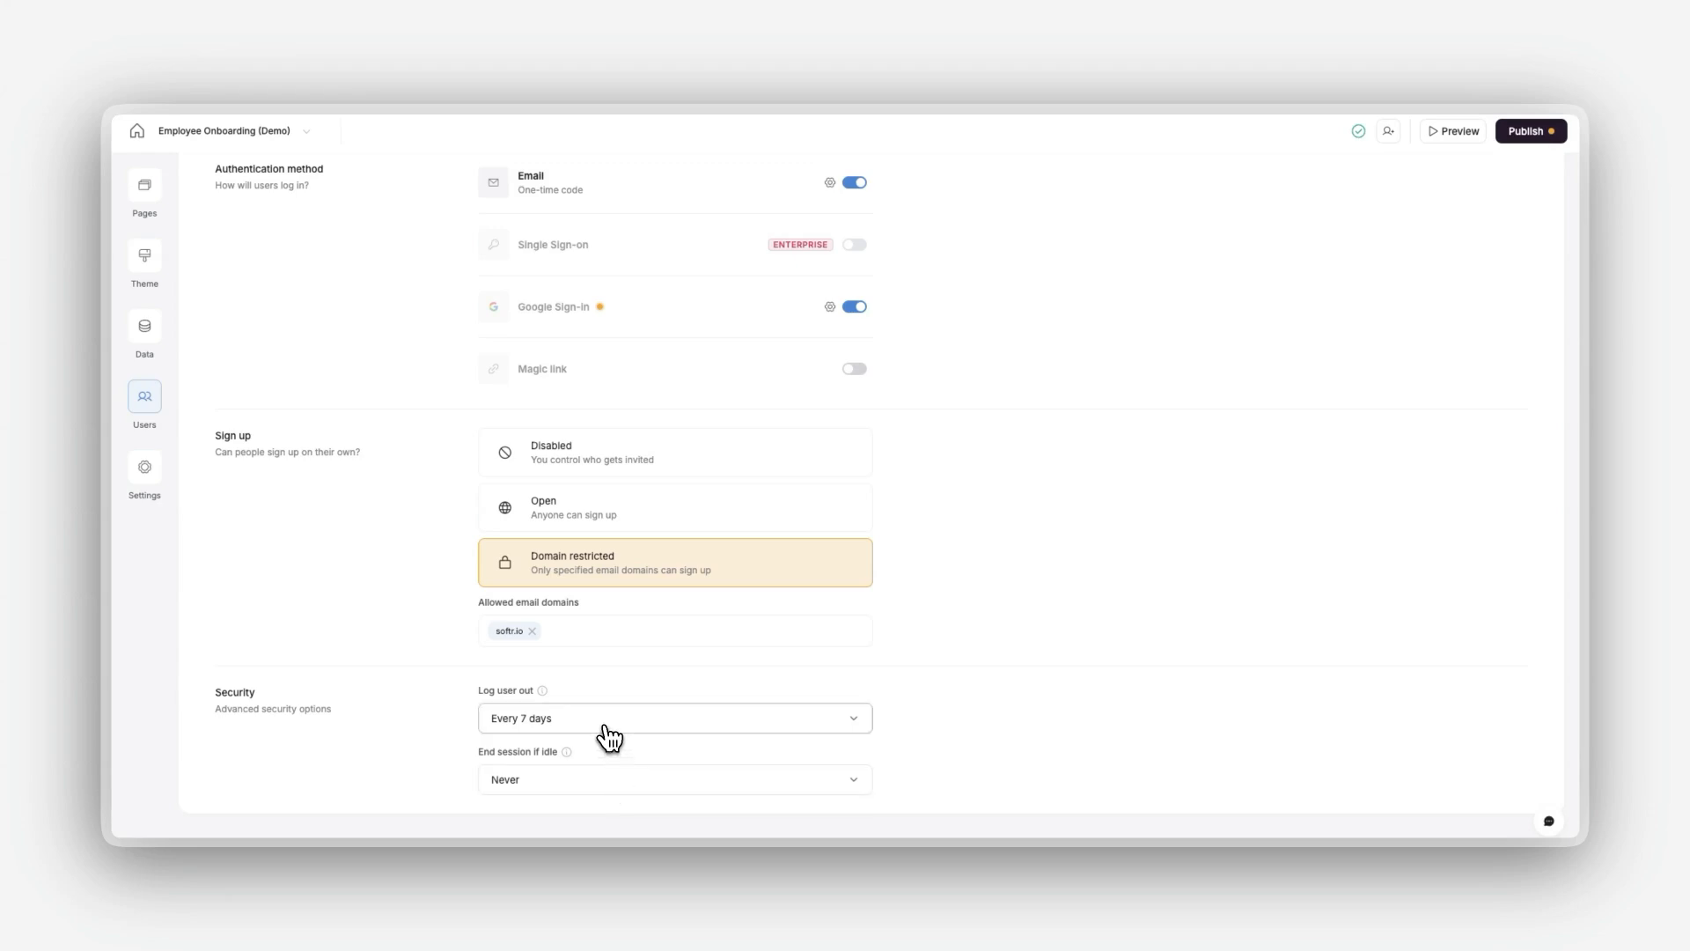
pyautogui.click(606, 727)
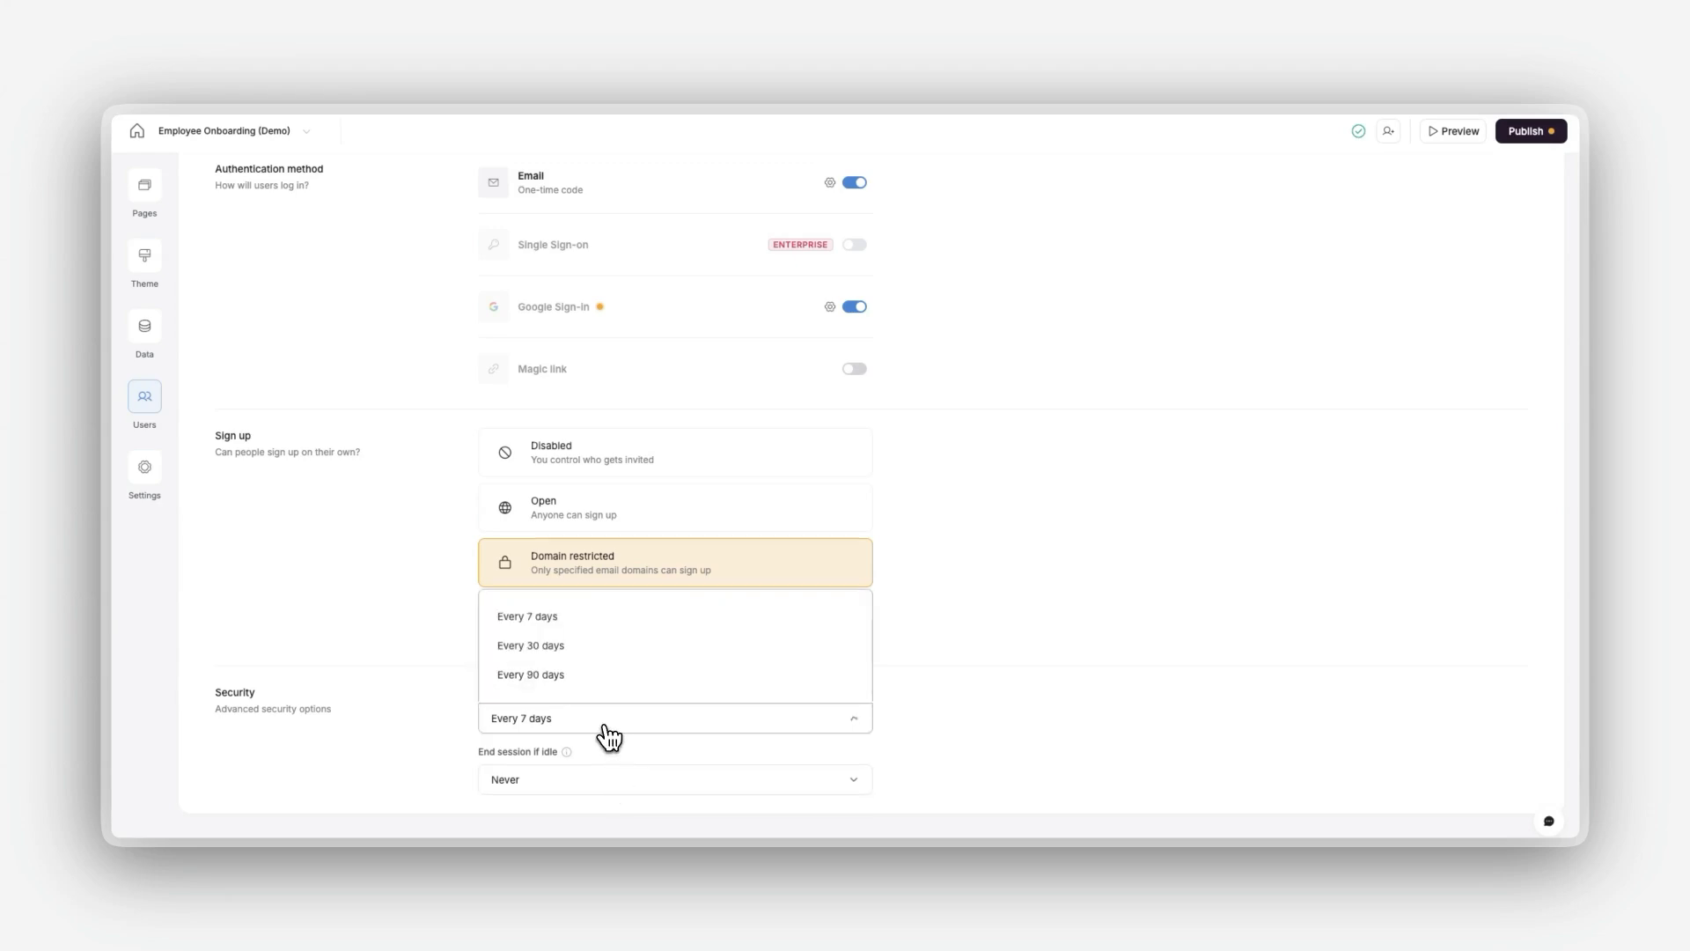
pyautogui.click(606, 627)
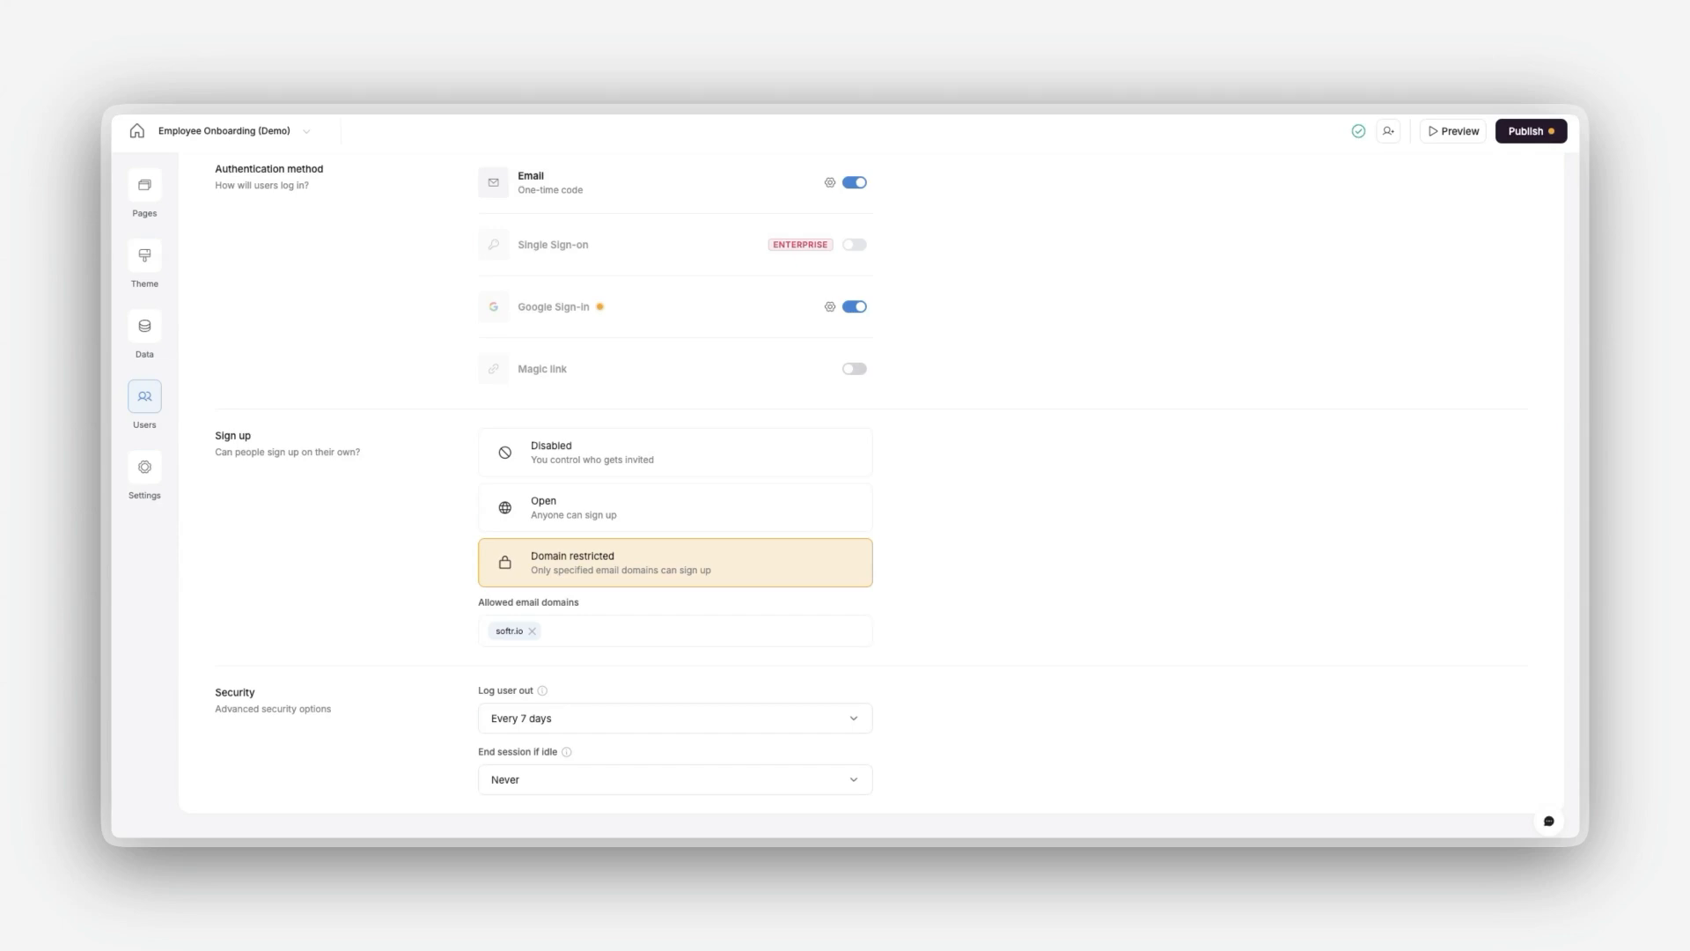
pyautogui.scroll(3, 598, 759)
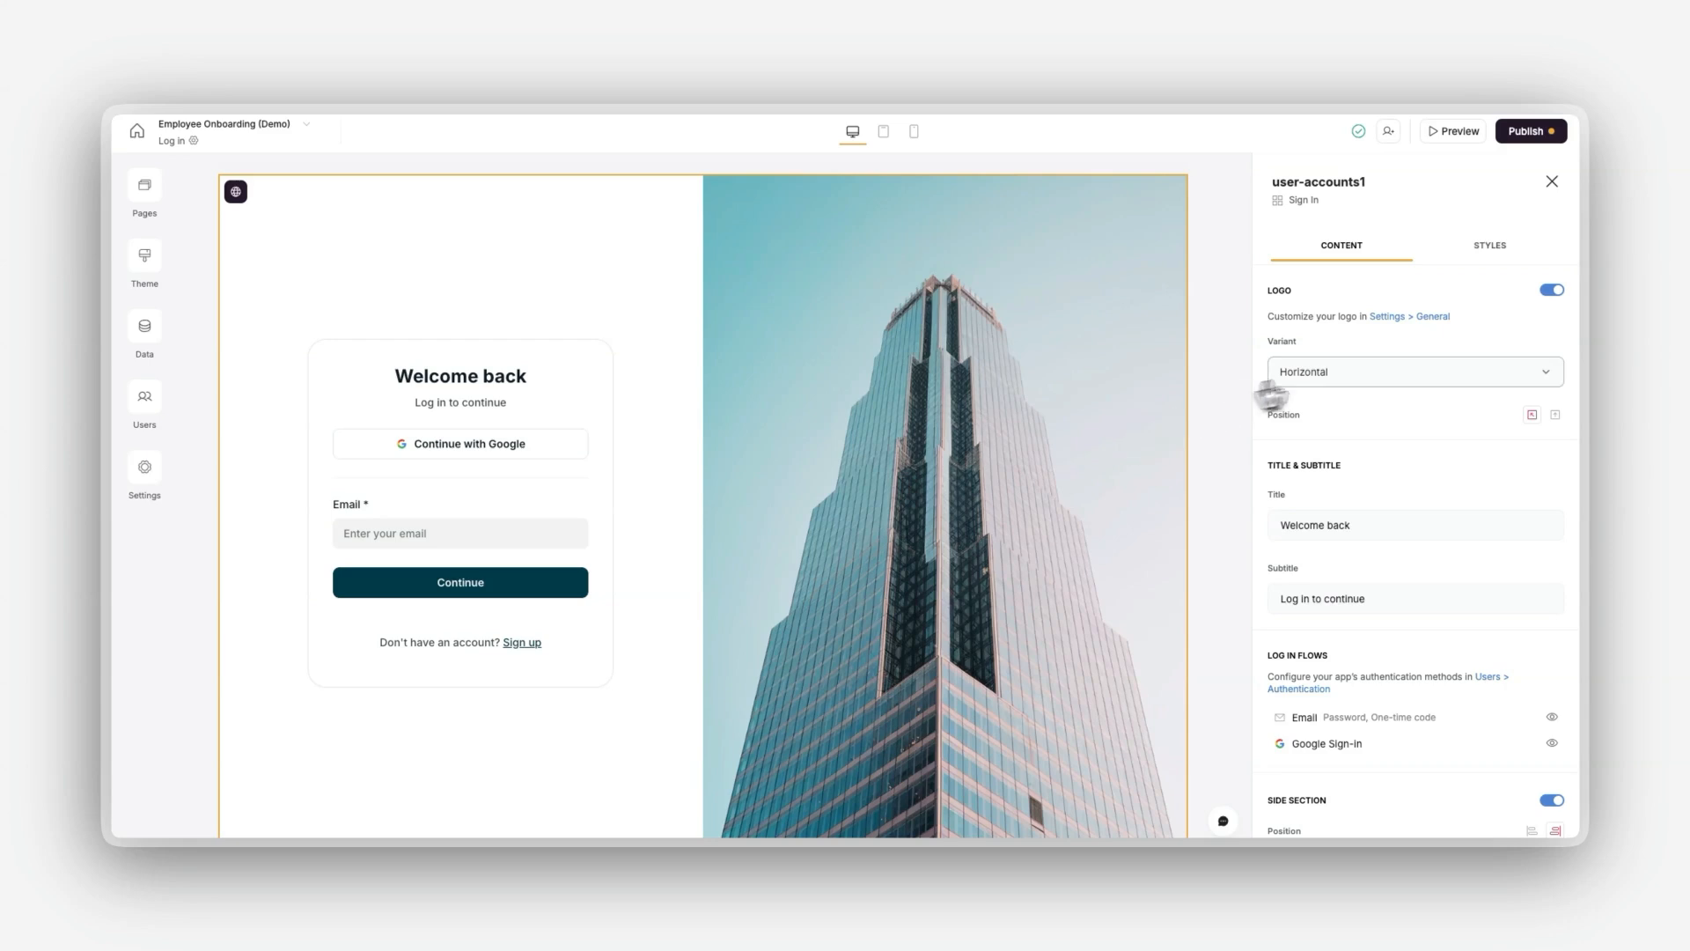
# Step: Review the sign-in block's logo variant options, title, subtitle and login flow settings
pyautogui.click(1349, 381)
pyautogui.click(1349, 378)
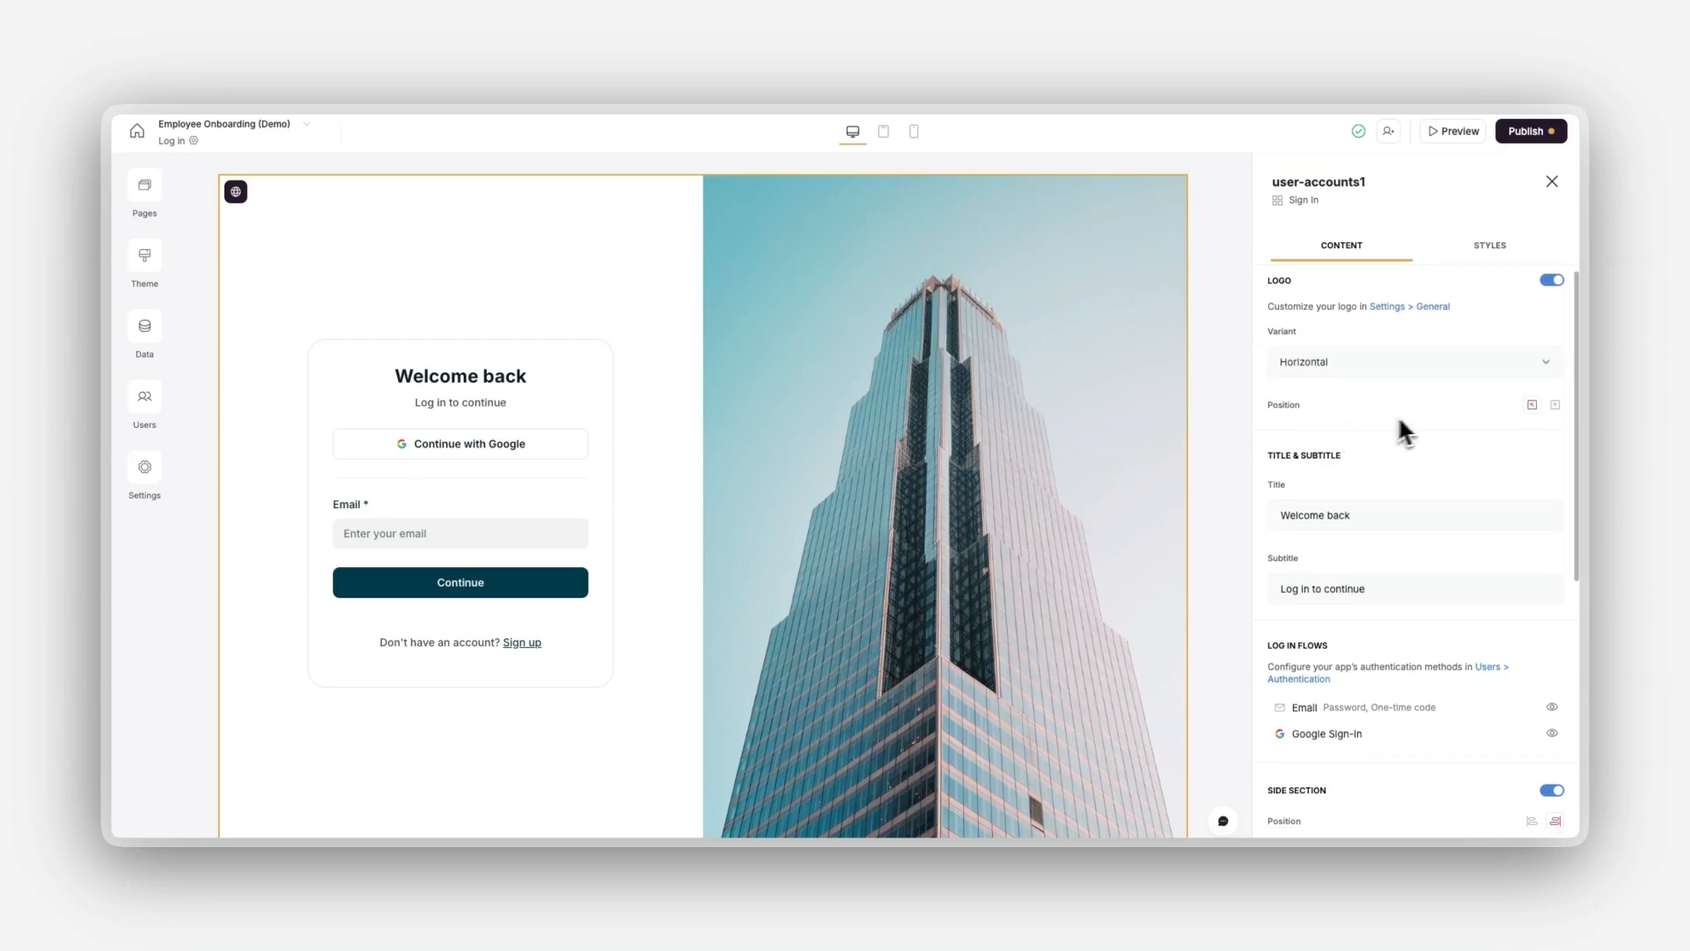
pyautogui.scroll(-1, 1408, 414)
pyautogui.scroll(-1, 1417, 426)
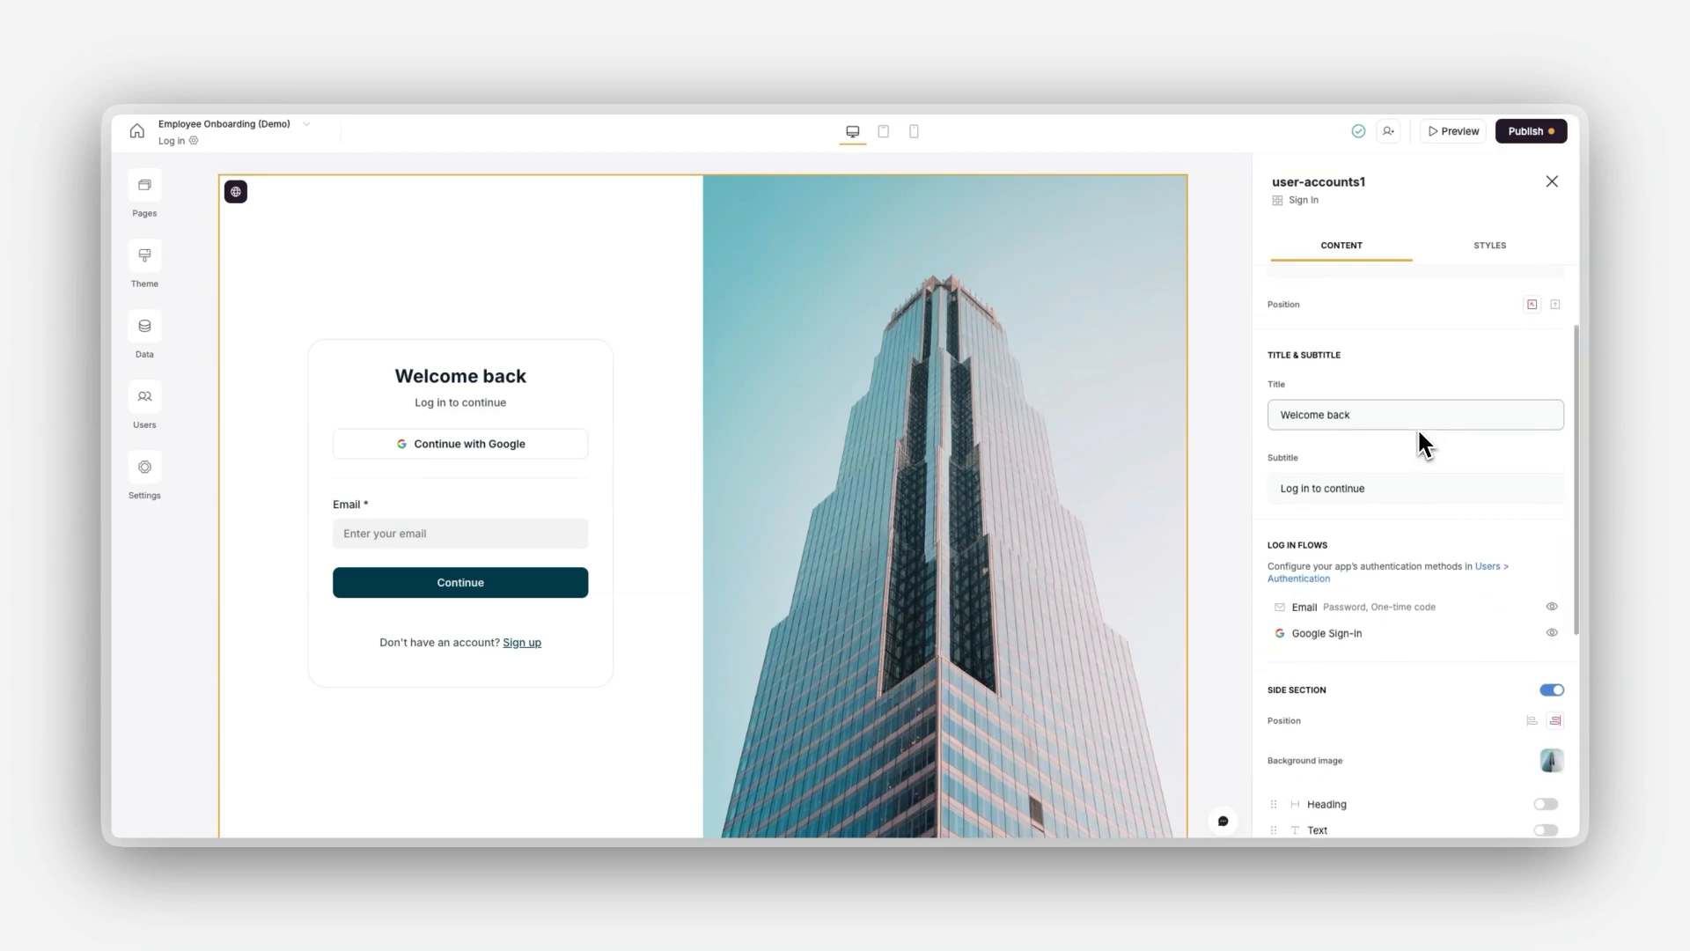
pyautogui.scroll(-1, 1408, 440)
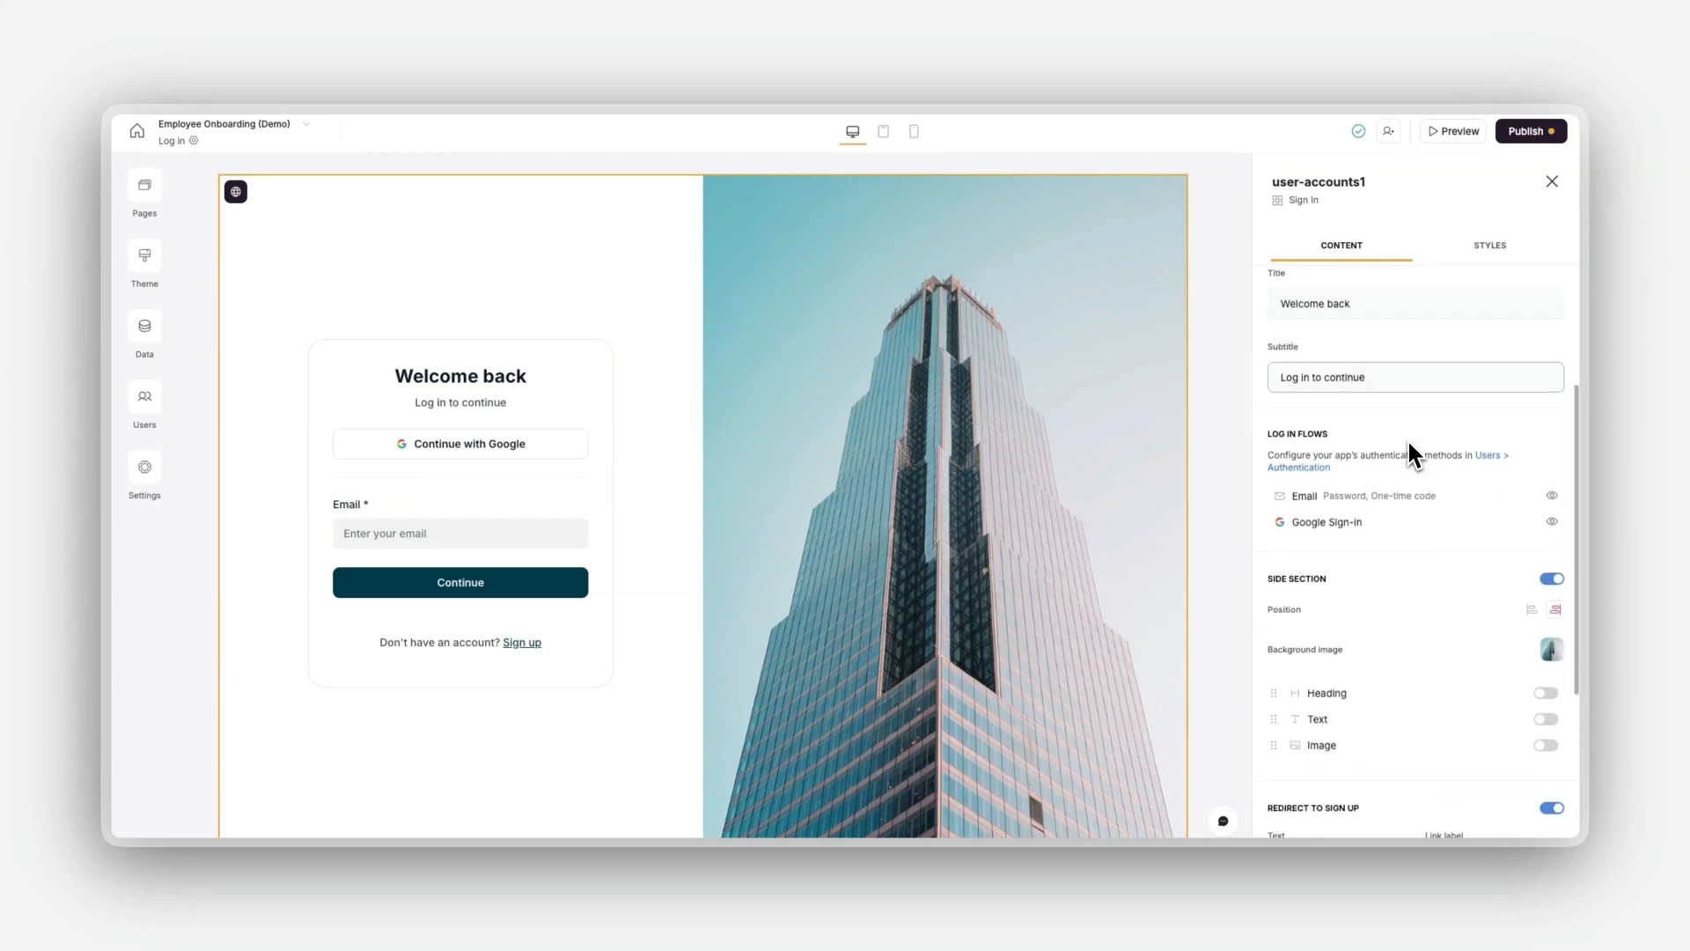
pyautogui.scroll(-1, 1408, 442)
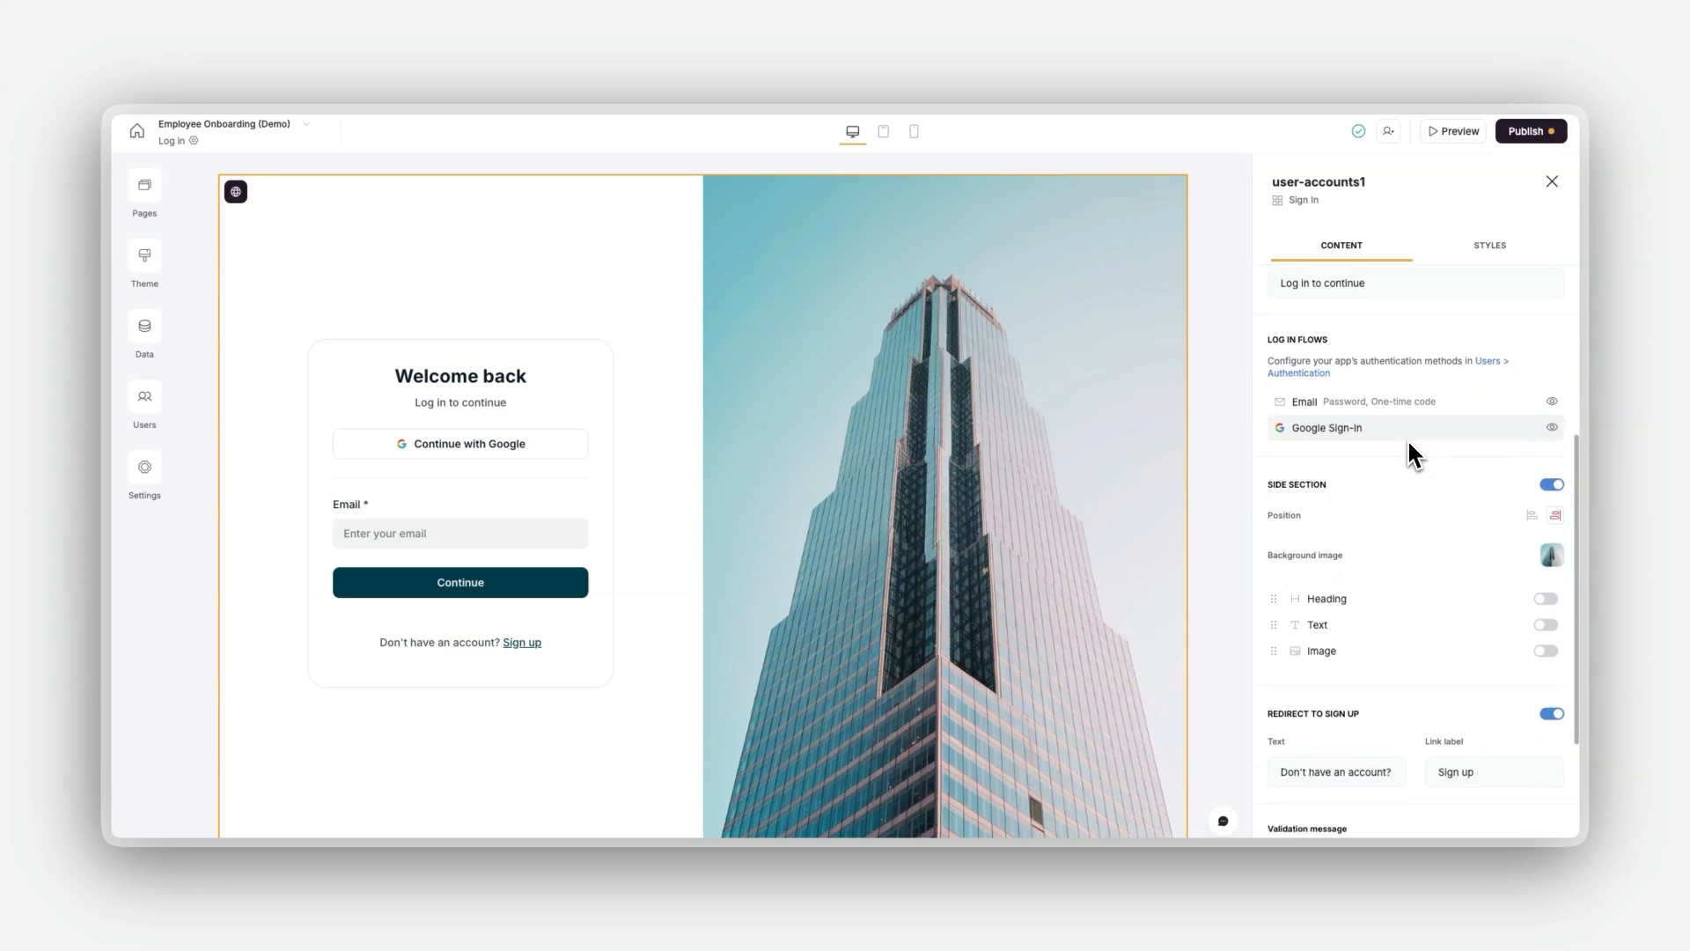
# Step: Try hiding the sign-in block's side section and its redirect to sign up, restoring each one
pyautogui.click(1542, 442)
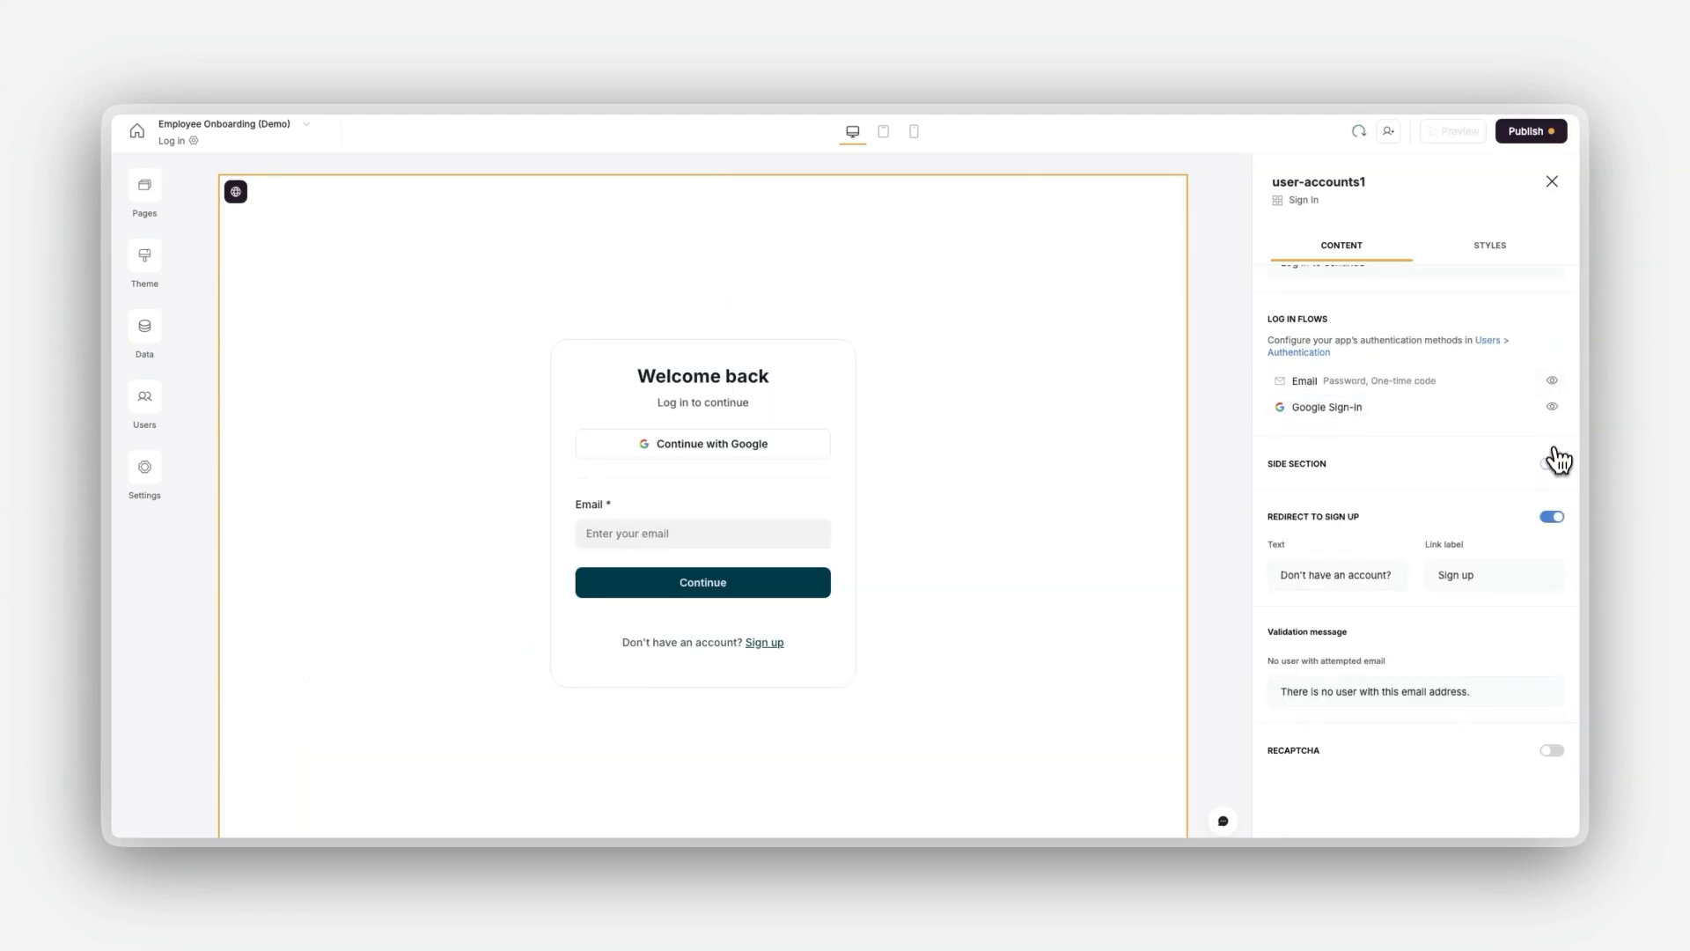
pyautogui.click(1552, 467)
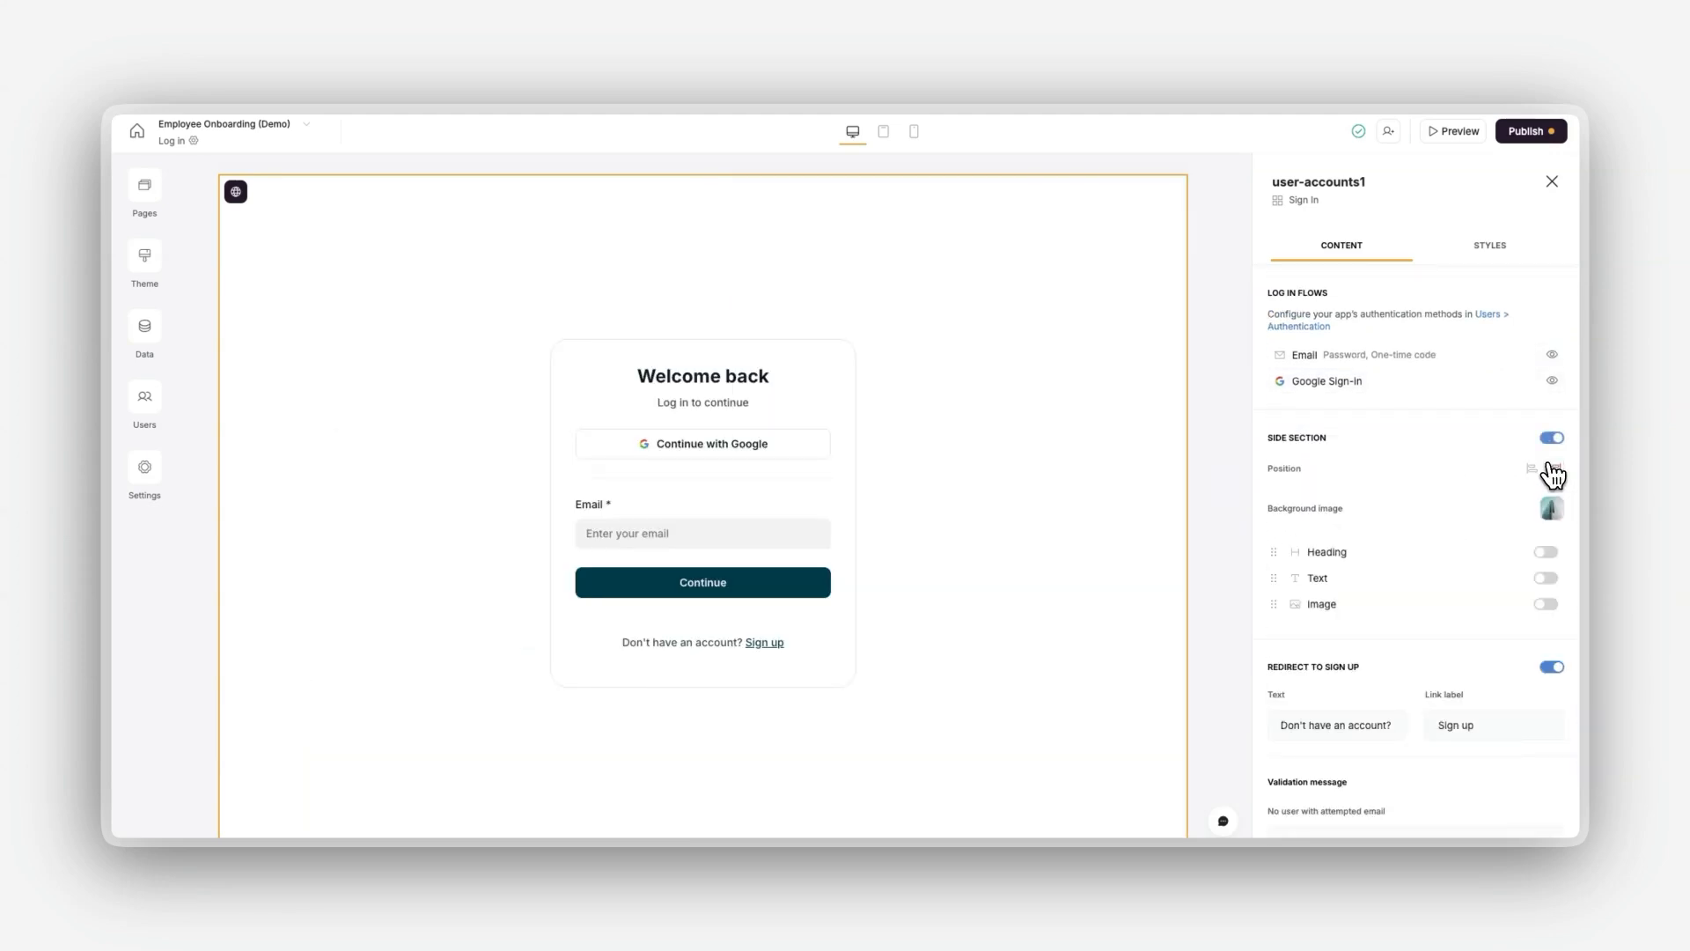
pyautogui.scroll(-2, 1496, 488)
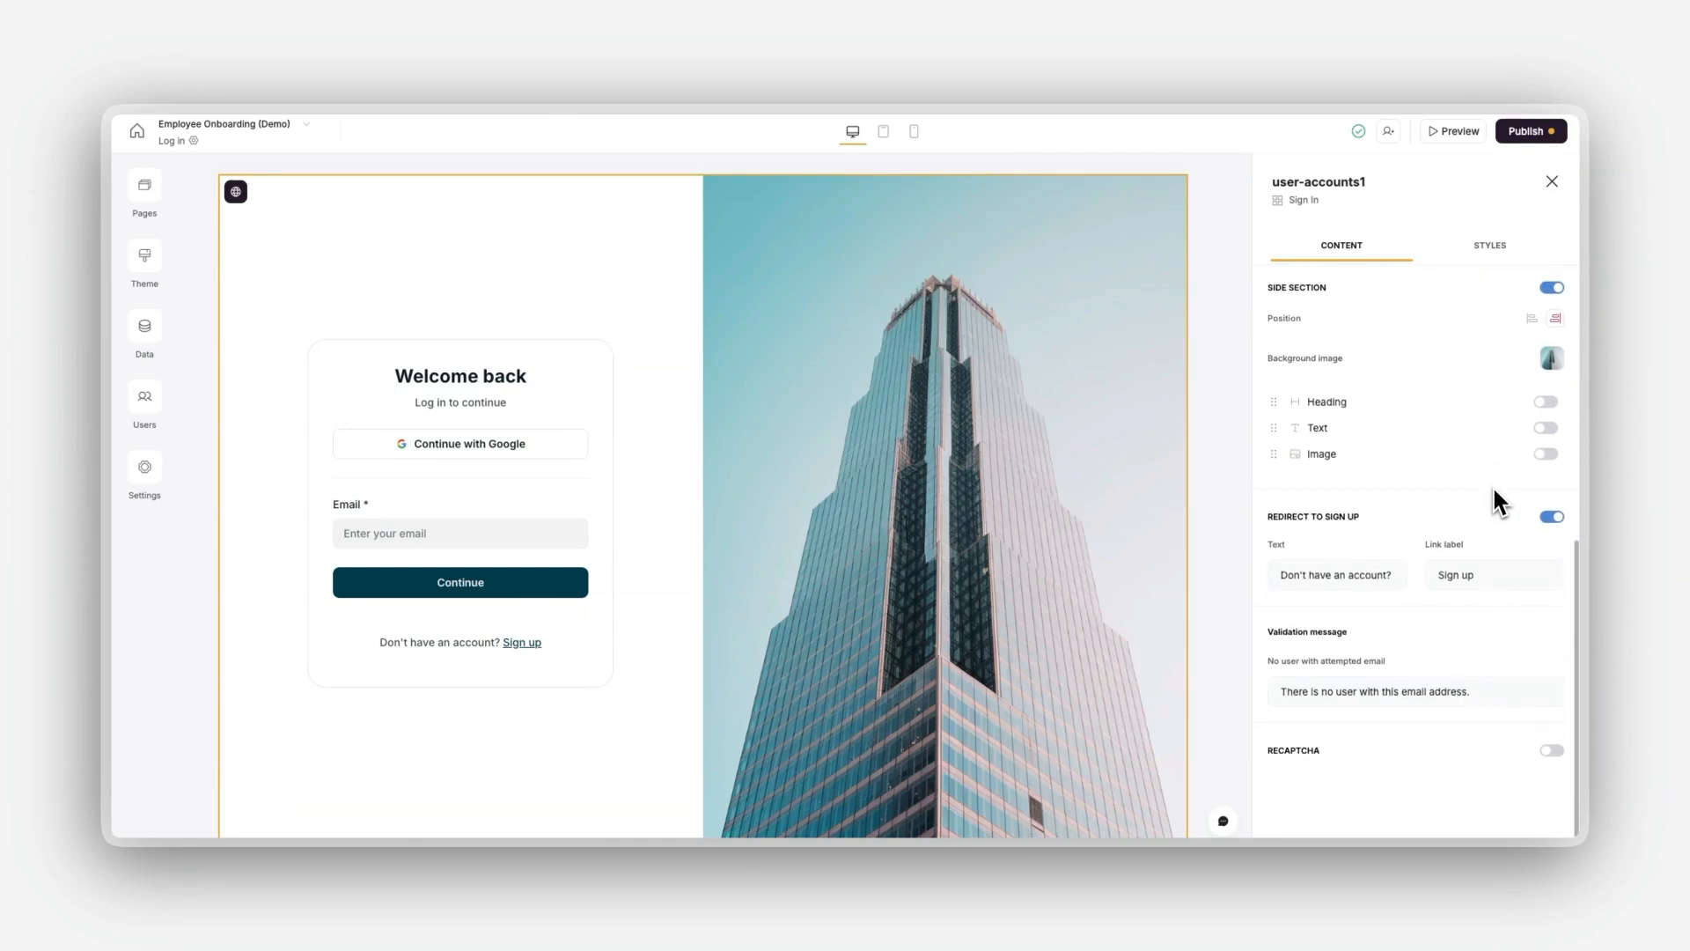
pyautogui.click(1550, 517)
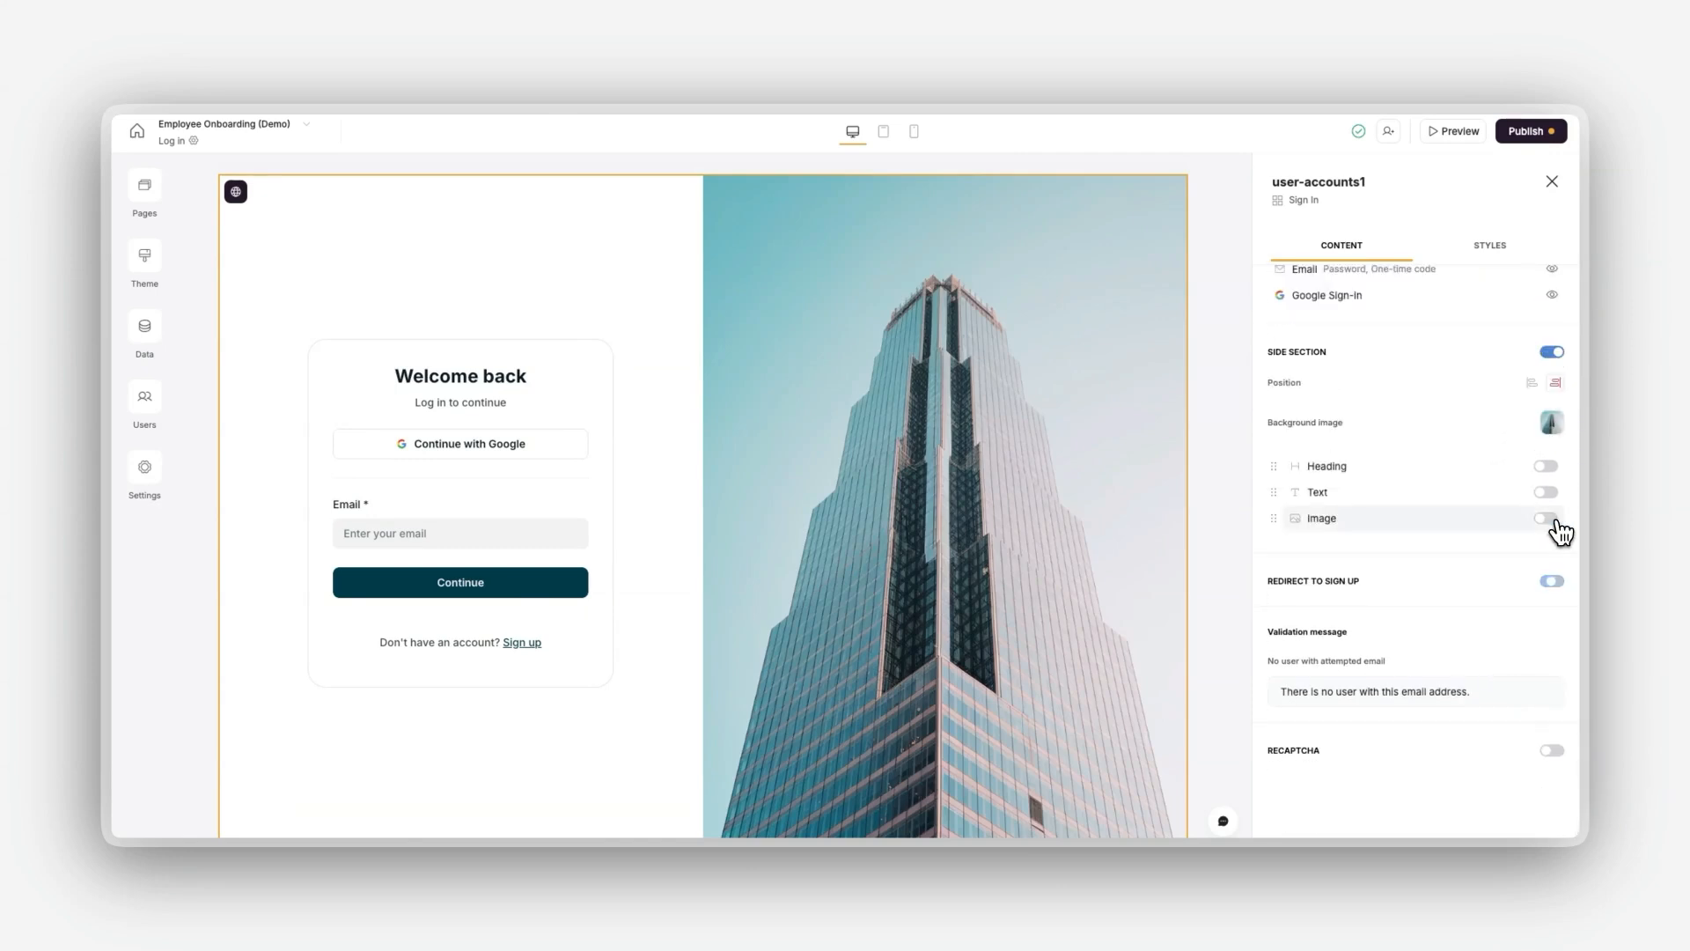
pyautogui.click(1549, 583)
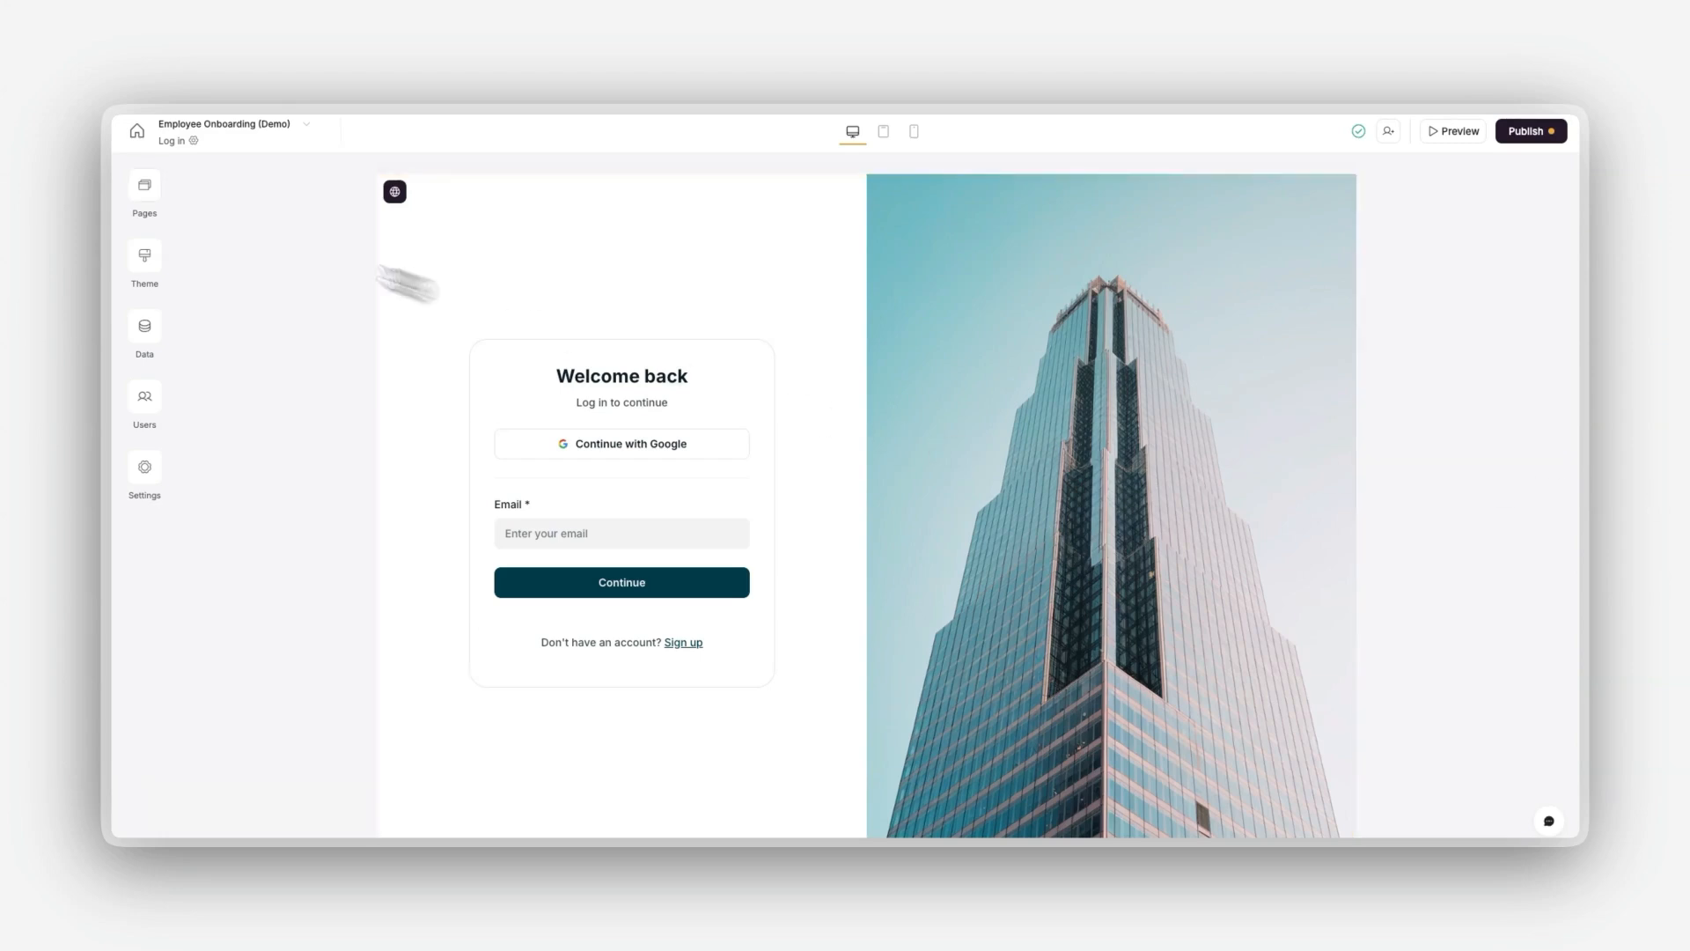
# Step: Open the Forgot password utility page and review the settings of its password reset block
pyautogui.click(145, 186)
pyautogui.scroll(-1, 251, 519)
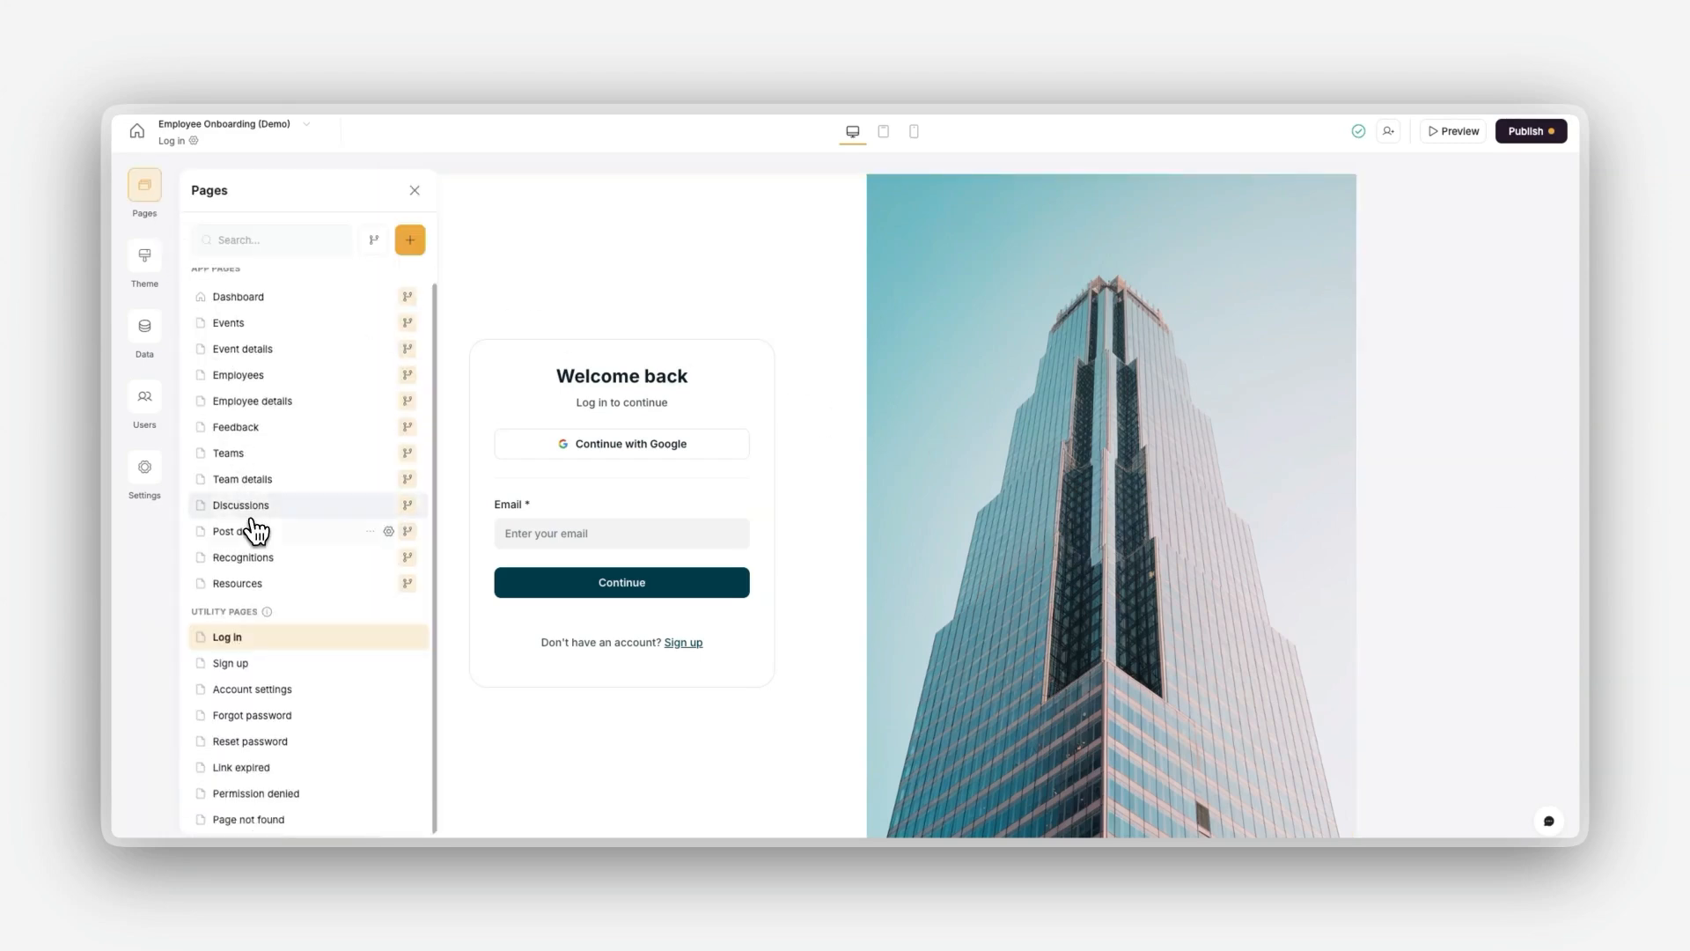
pyautogui.click(251, 713)
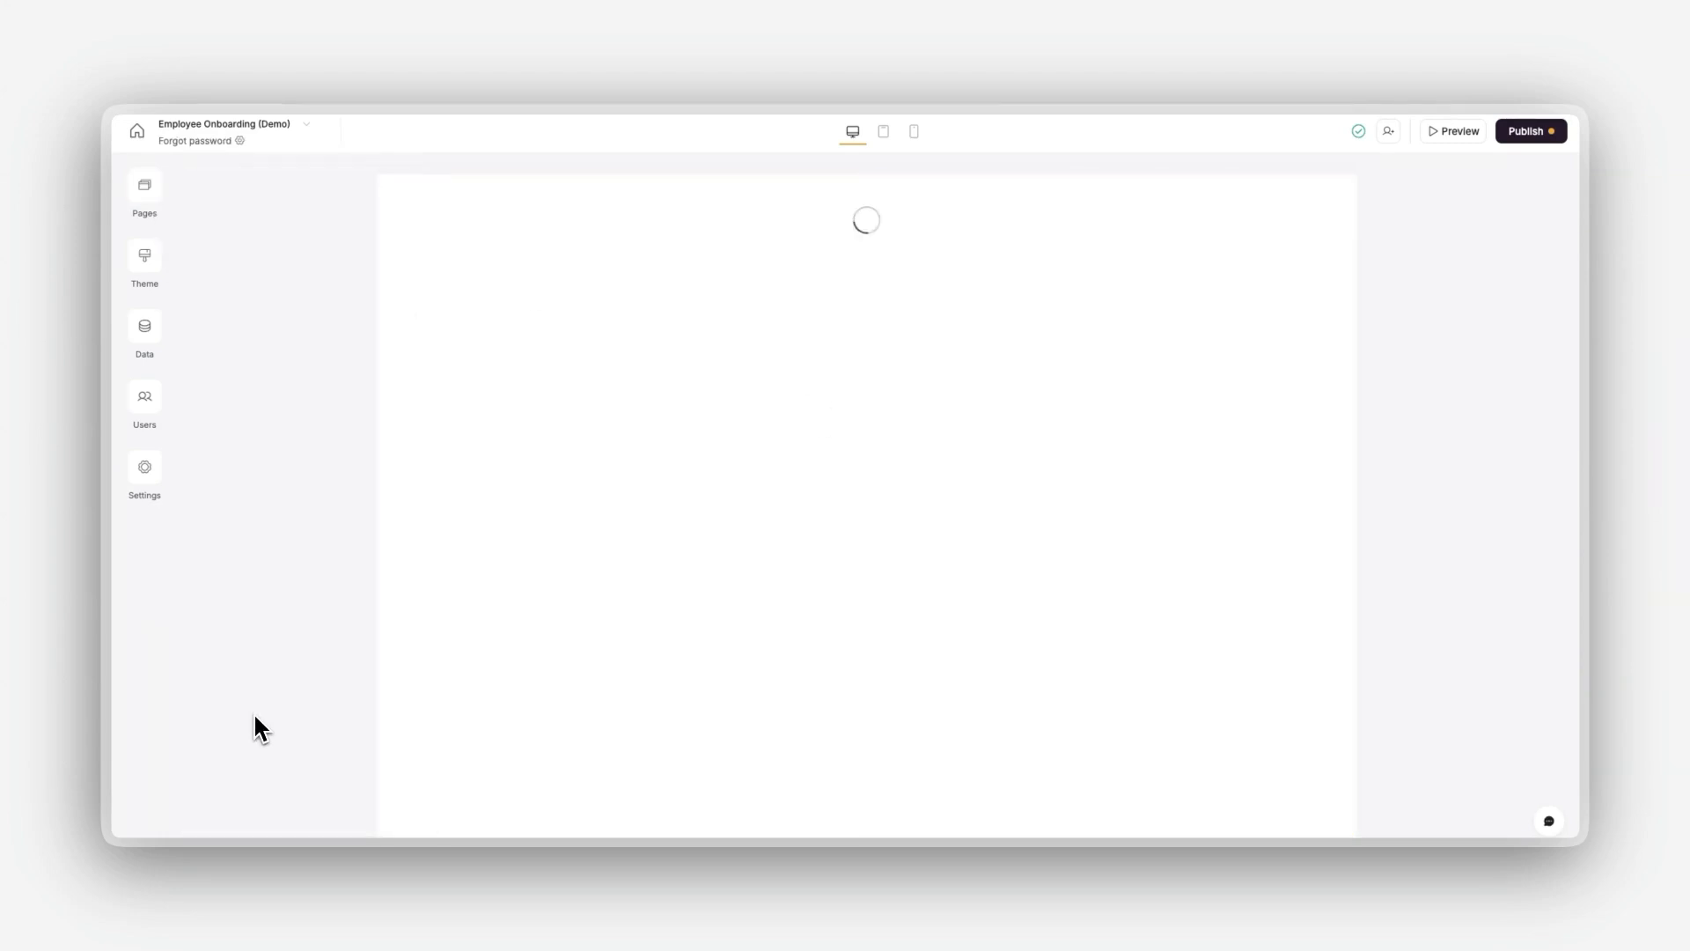
pyautogui.click(526, 636)
pyautogui.scroll(-4, 1482, 452)
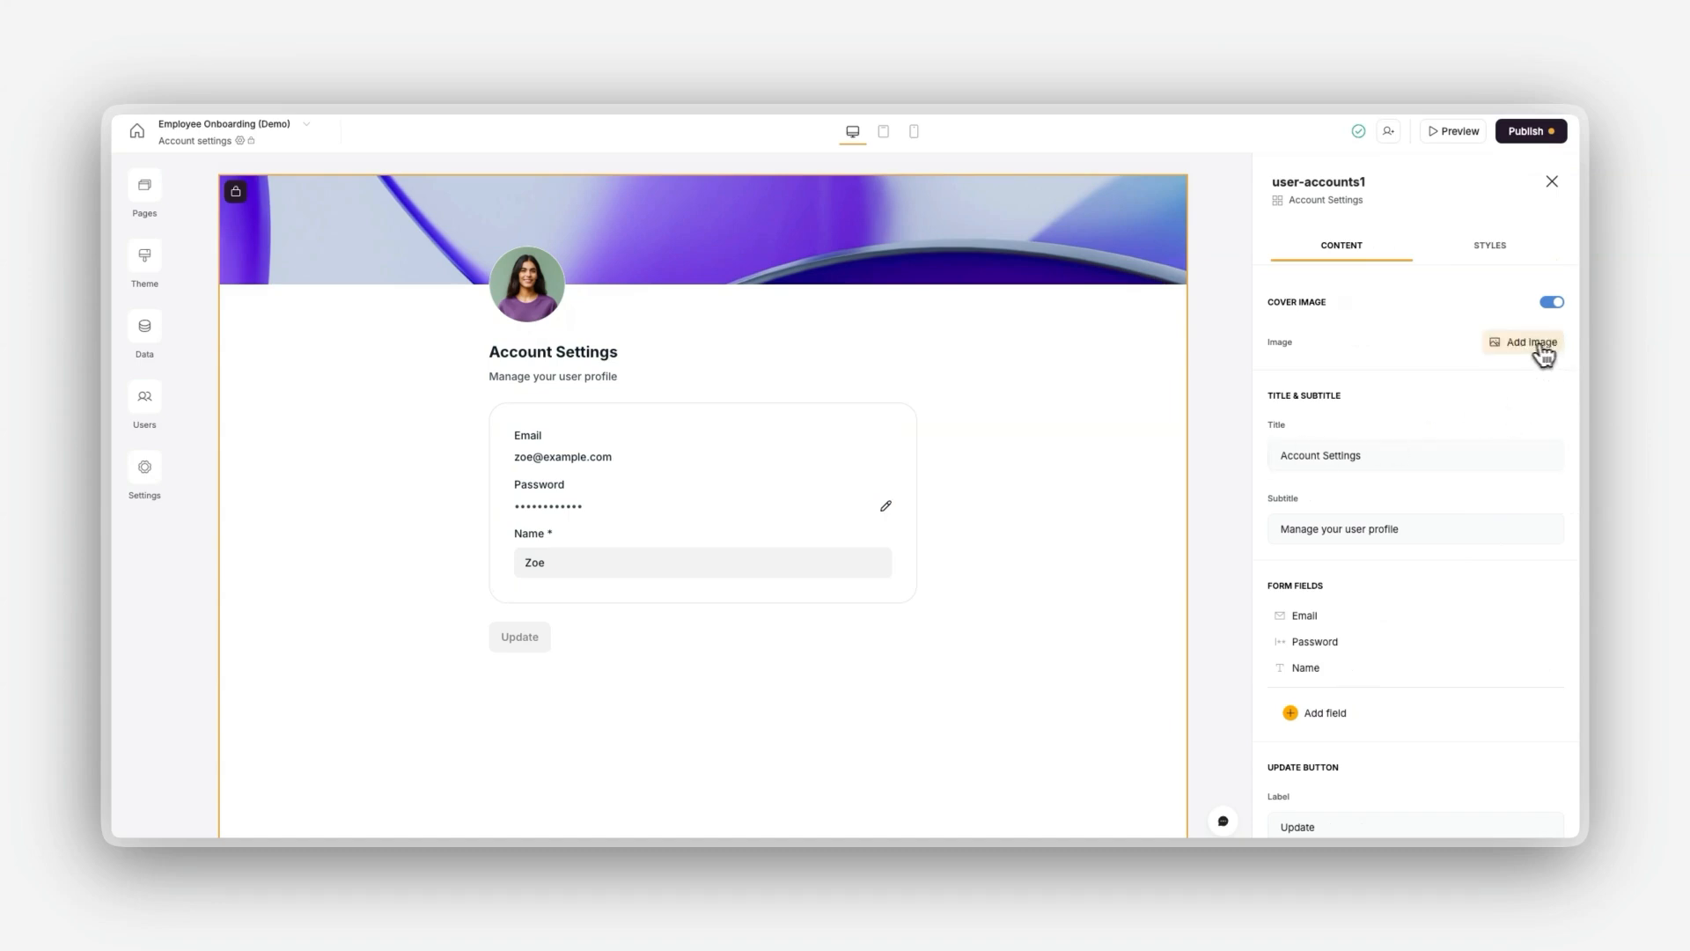
# Step: Replace the Account Settings block's cover image with the recently used photo of people working at a wooden table
pyautogui.click(1531, 343)
pyautogui.moveTo(736, 407)
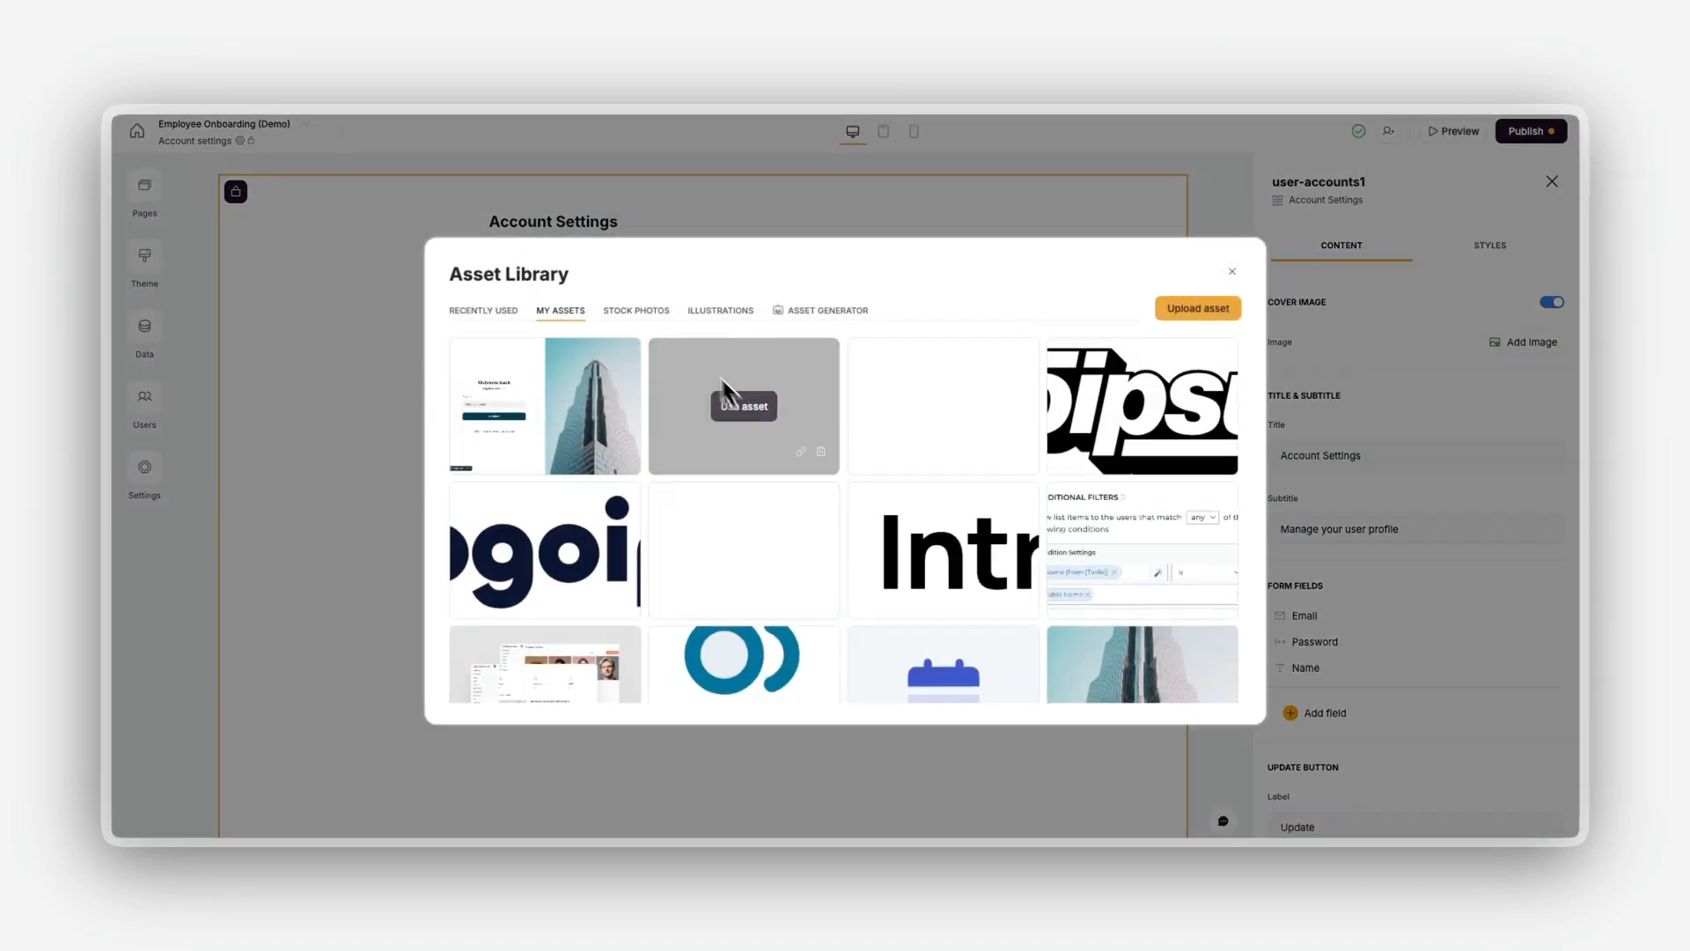
pyautogui.click(493, 311)
pyautogui.click(739, 408)
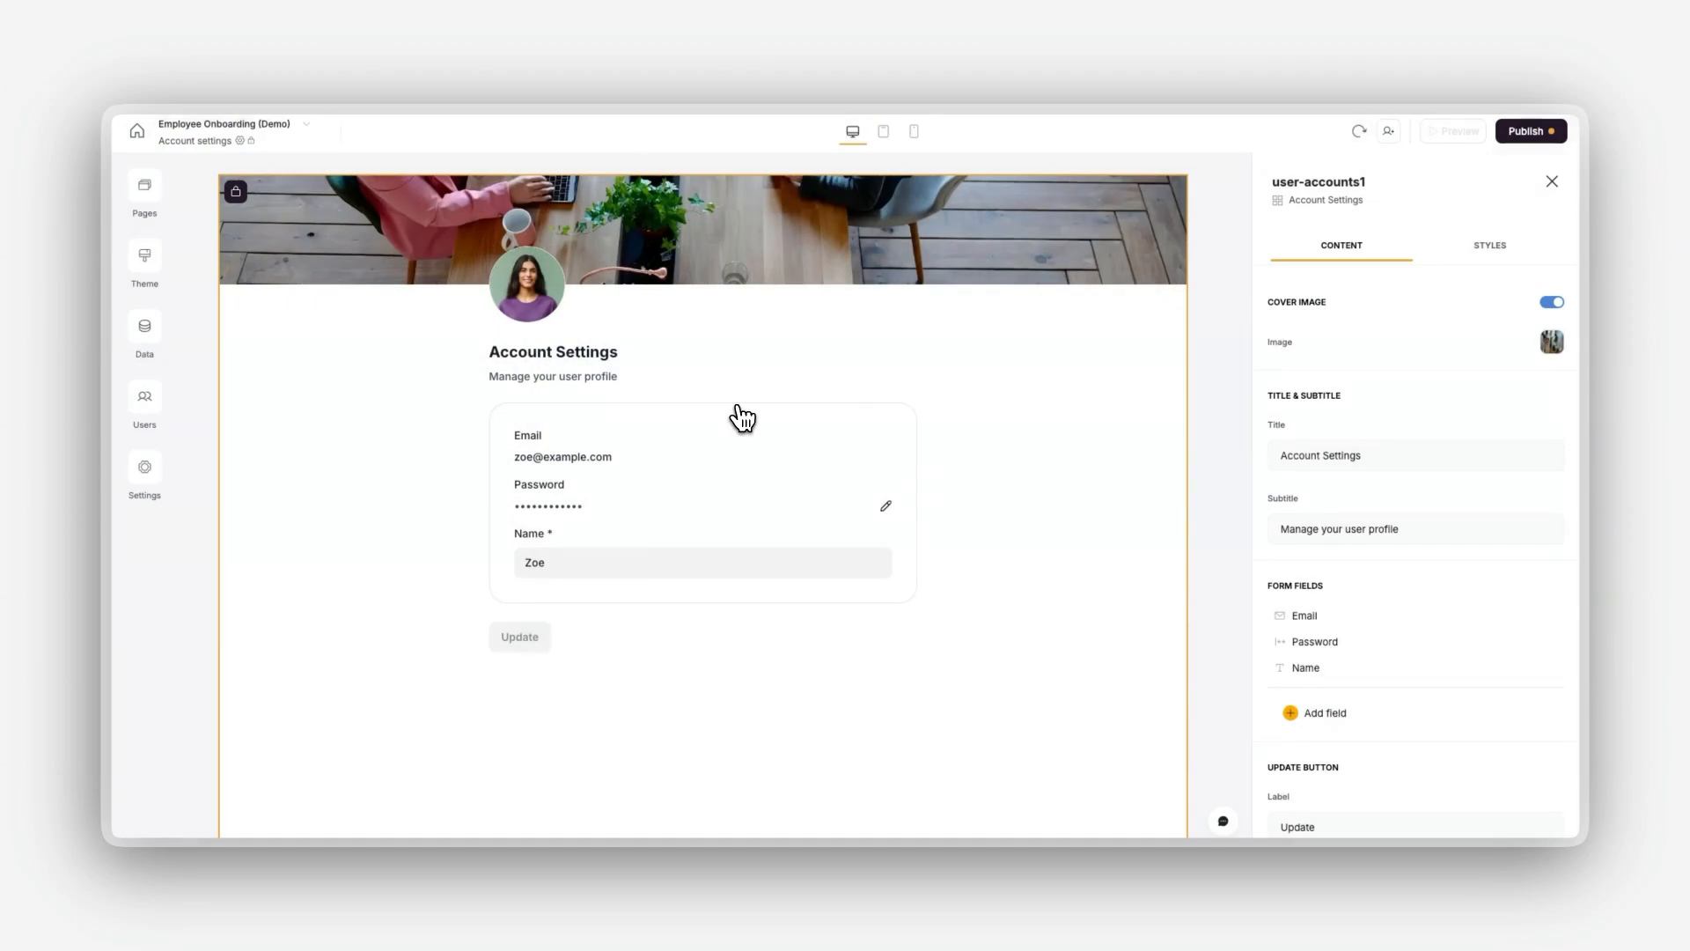
# Step: Center the content alignment of the Account Settings block and return to its content settings
pyautogui.scroll(-1, 1509, 369)
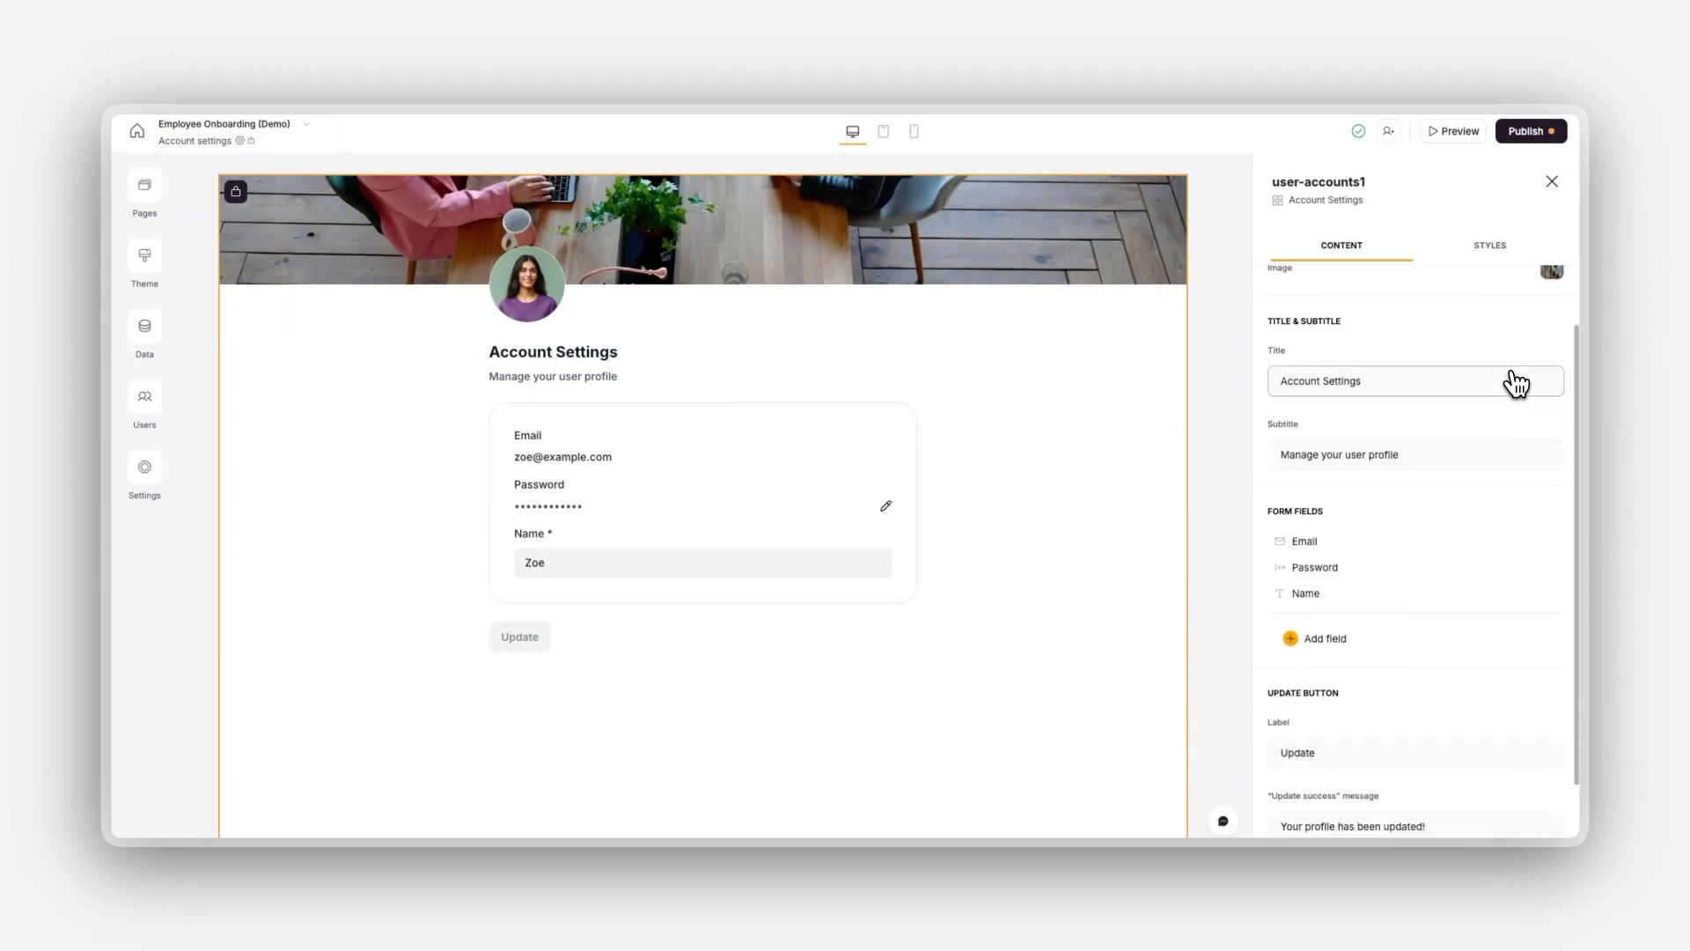
pyautogui.click(1497, 257)
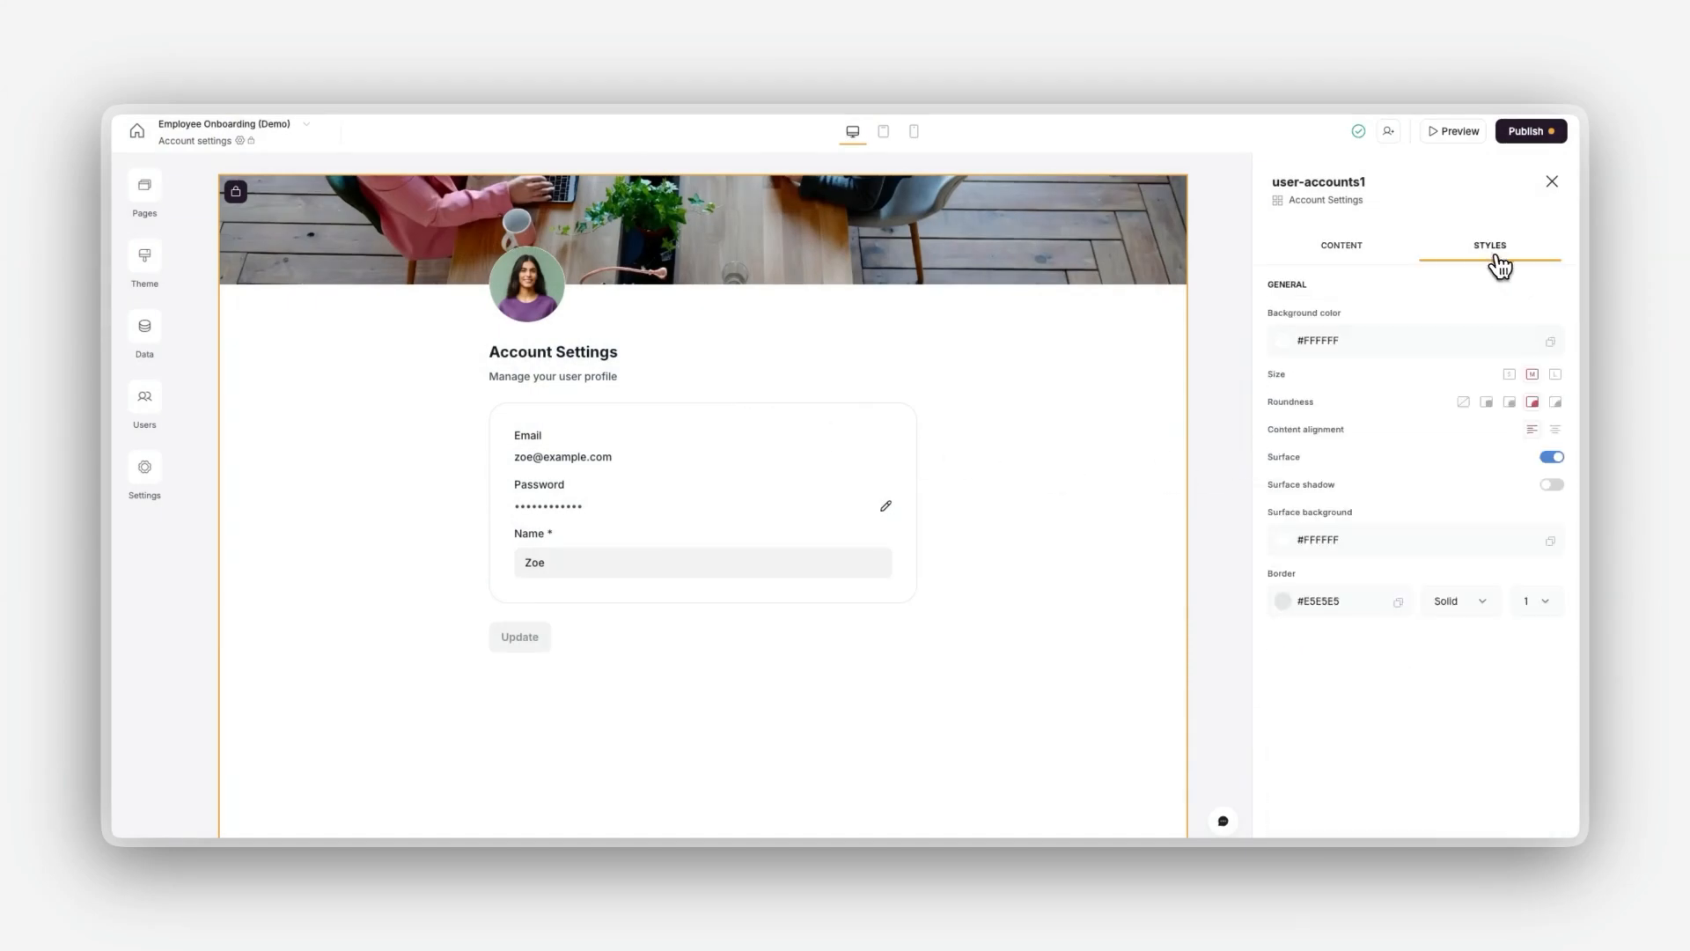
pyautogui.click(1553, 432)
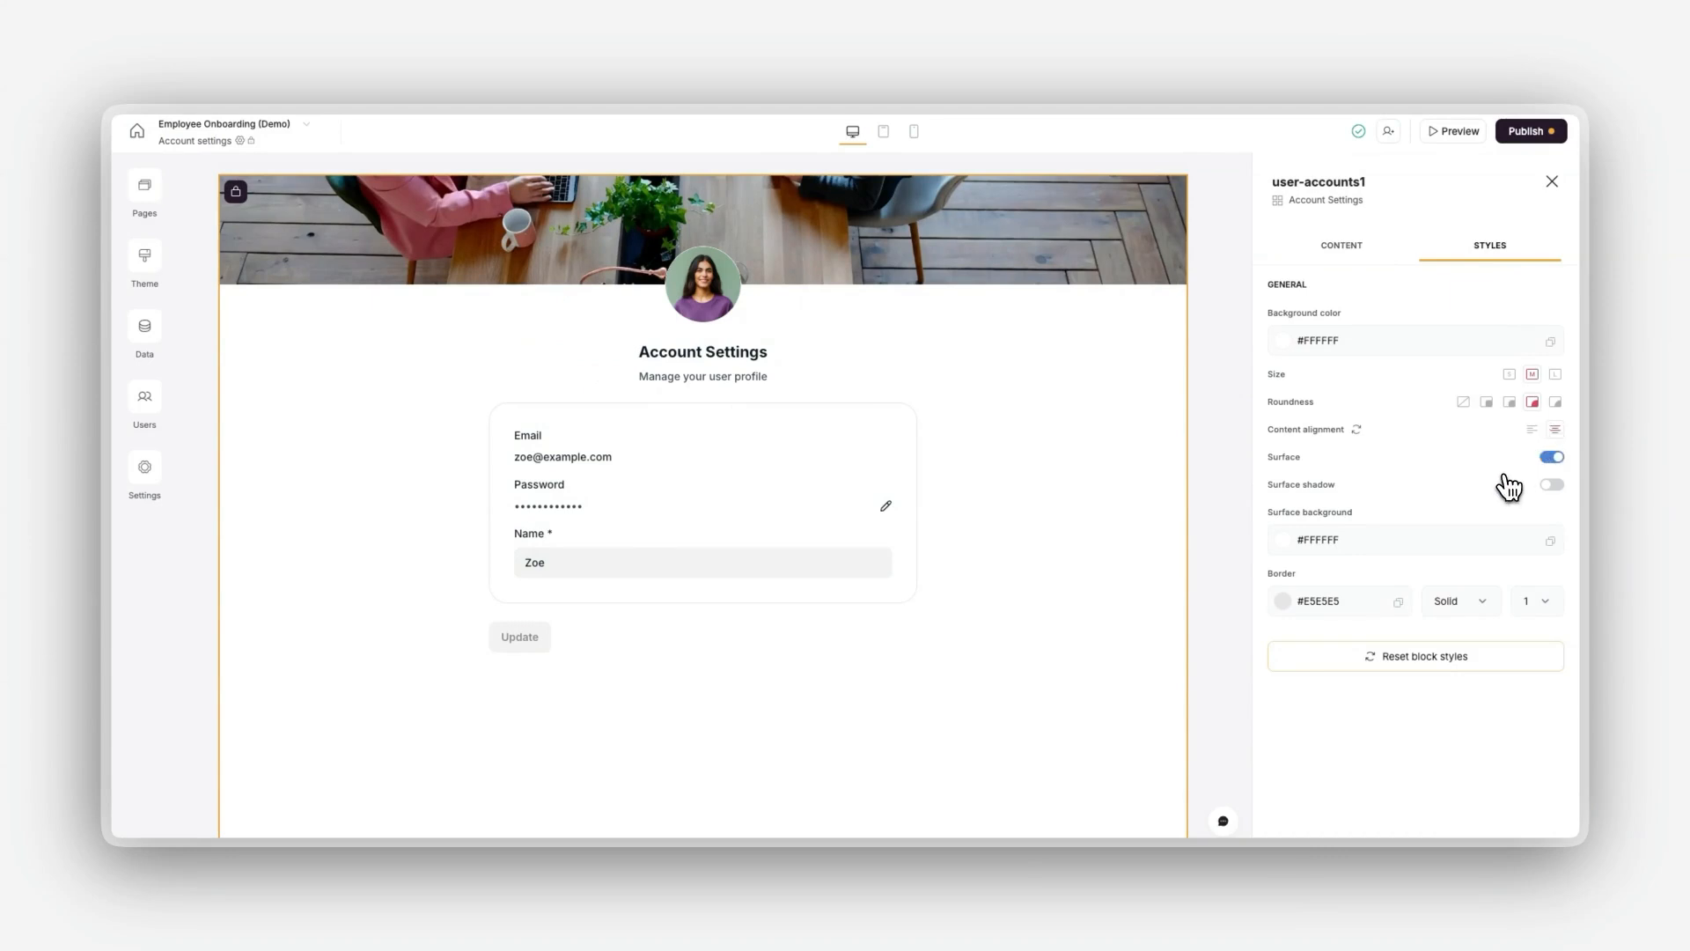
pyautogui.click(1334, 257)
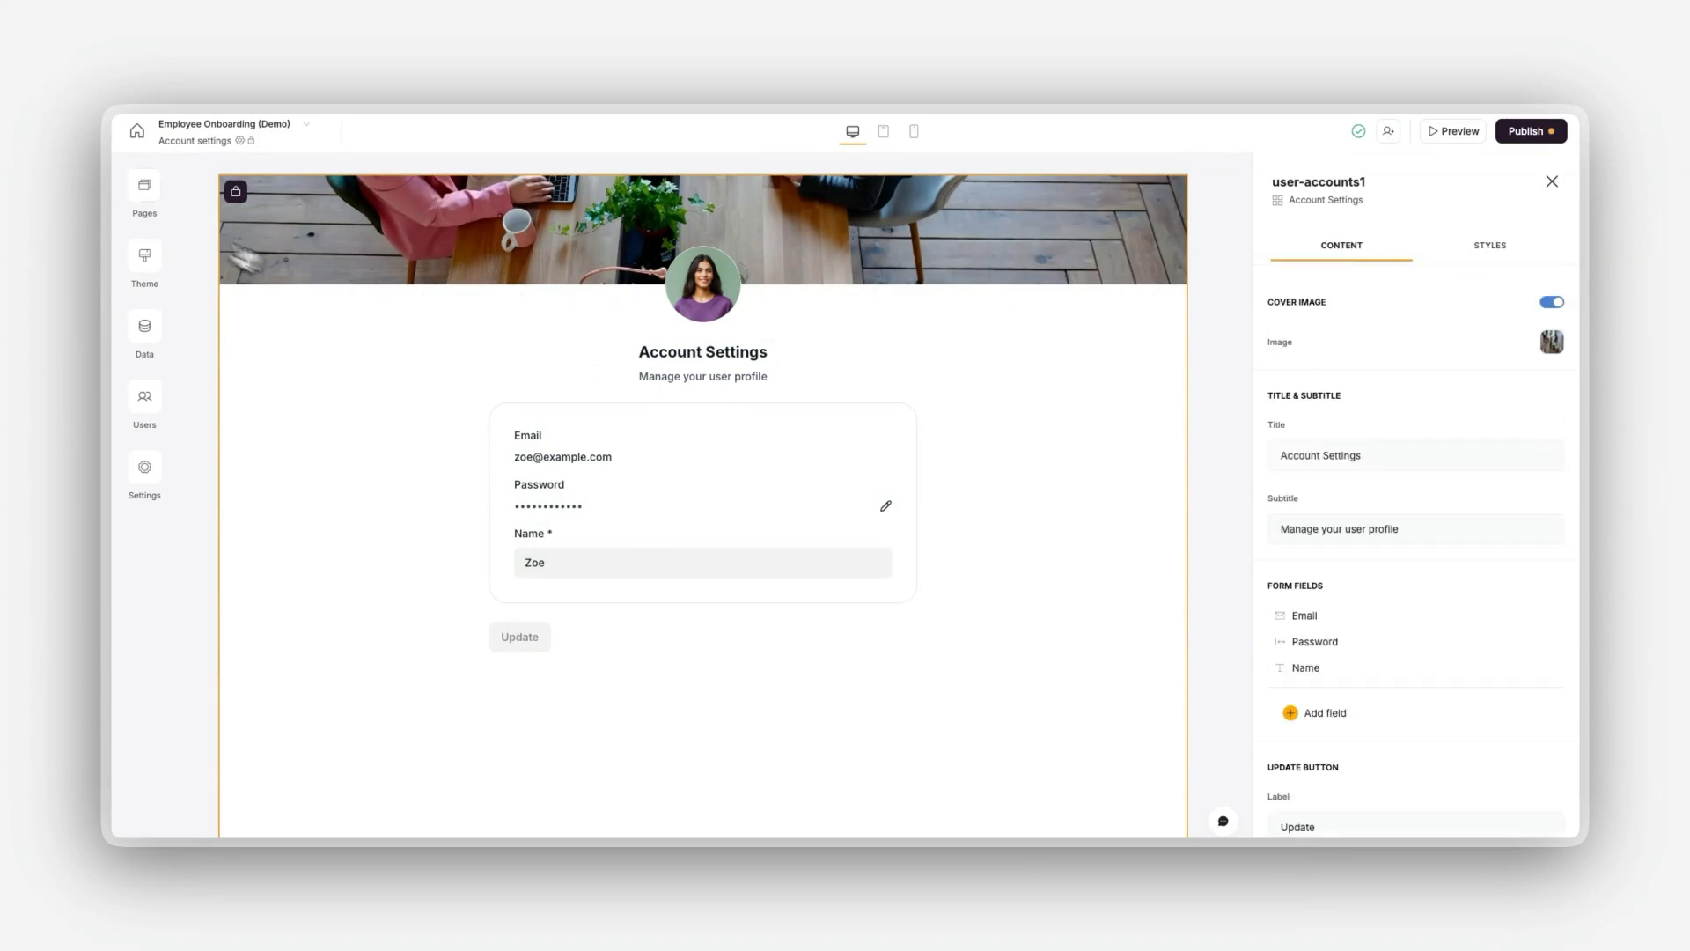
# Step: Look through the list of utility pages and open the app's user list
pyautogui.click(146, 187)
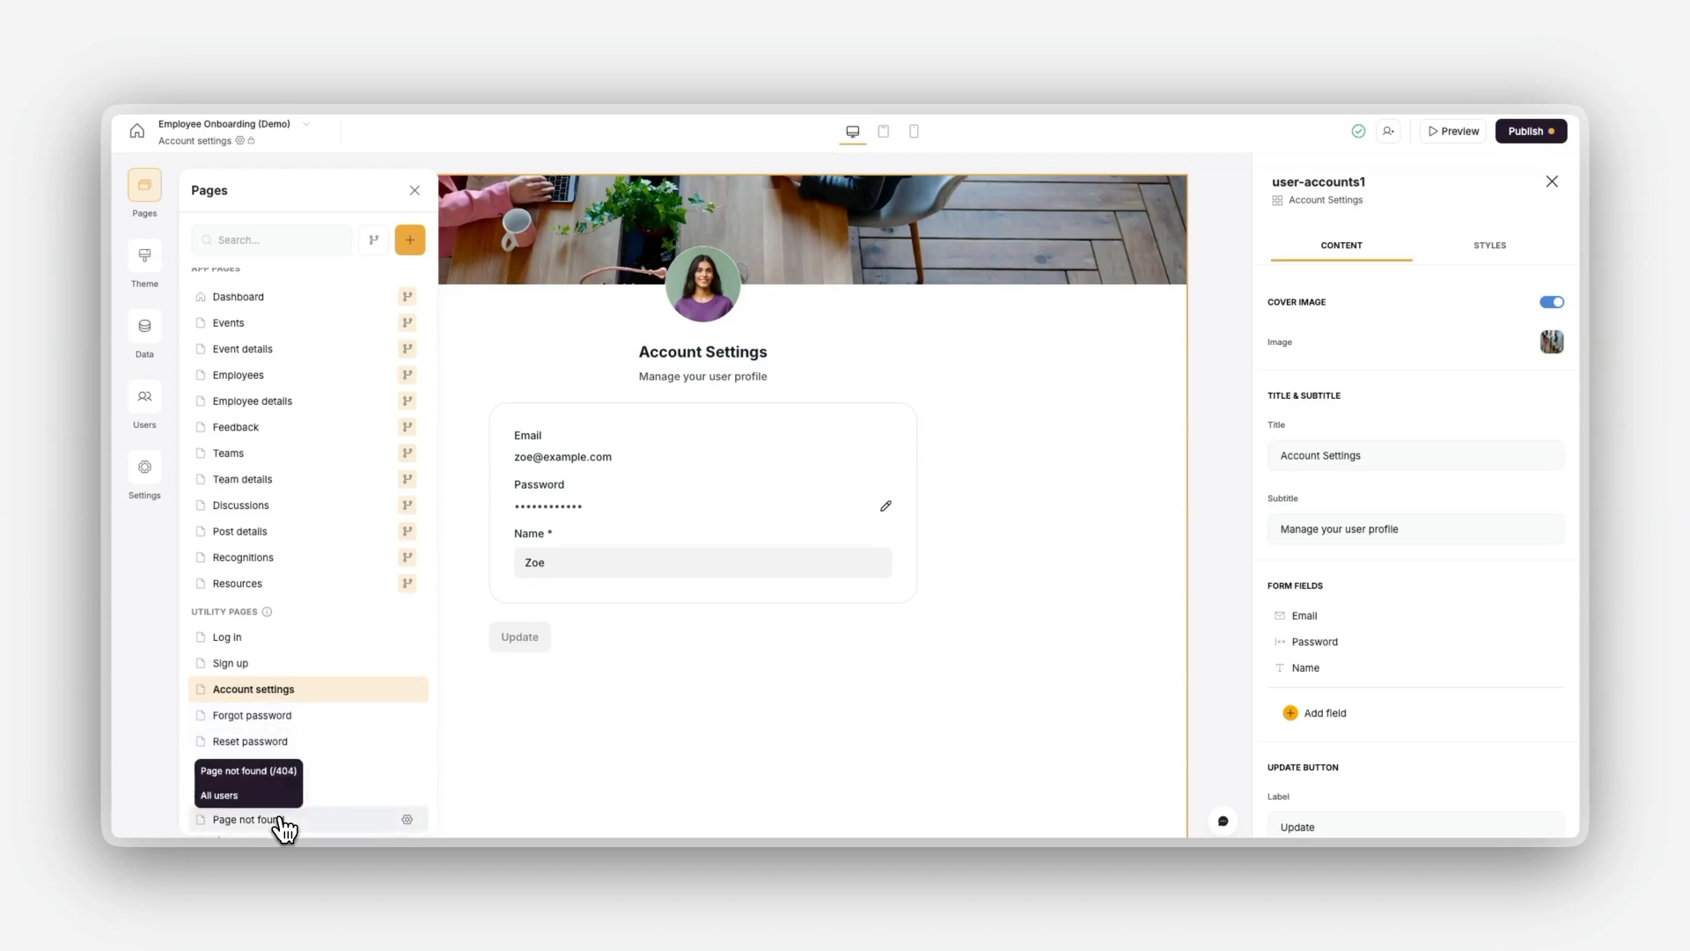
pyautogui.click(597, 767)
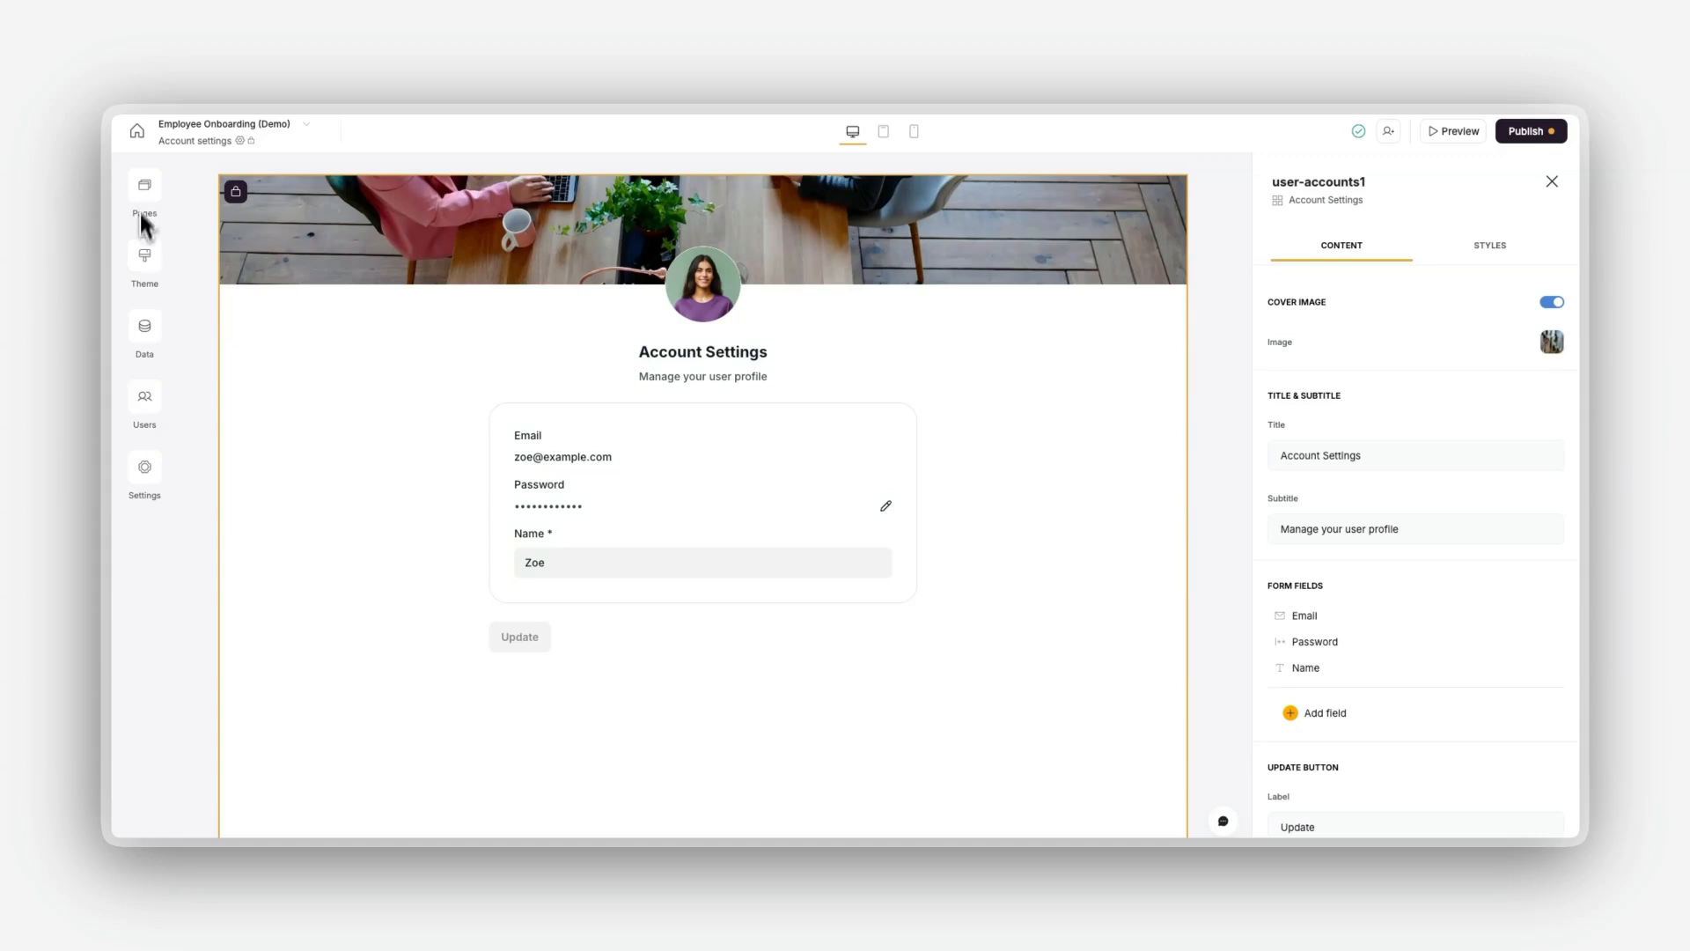
pyautogui.click(145, 403)
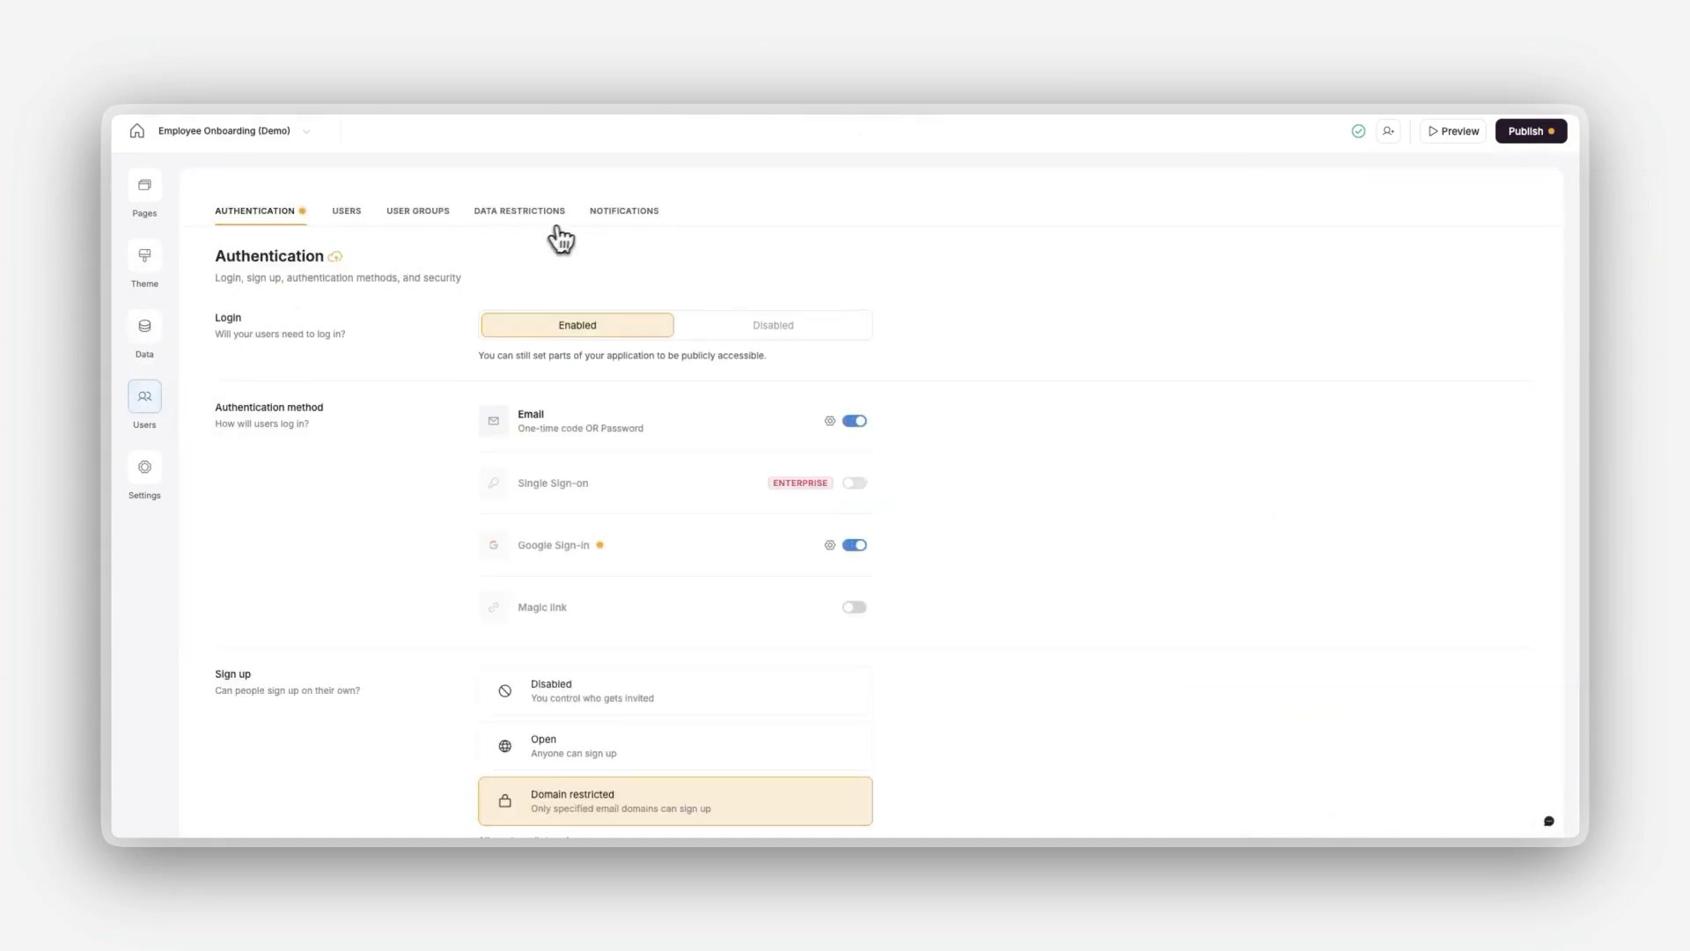
pyautogui.click(347, 212)
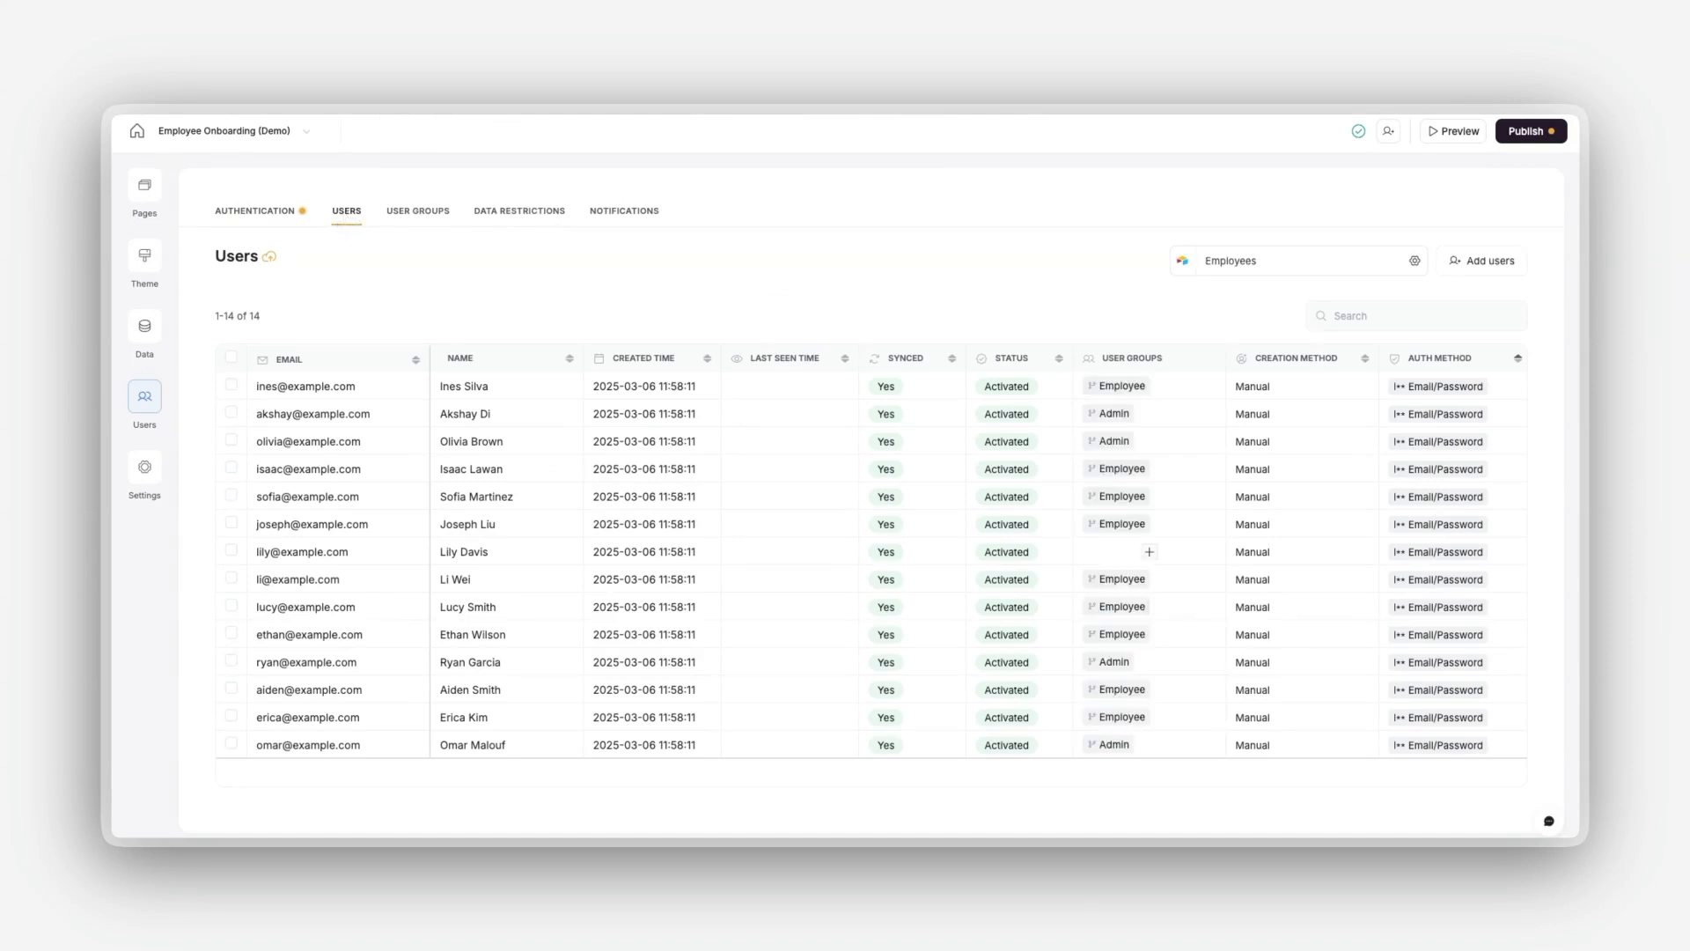
# Step: Try adding a single user with an email and name, and view the bulk import option
pyautogui.click(1457, 270)
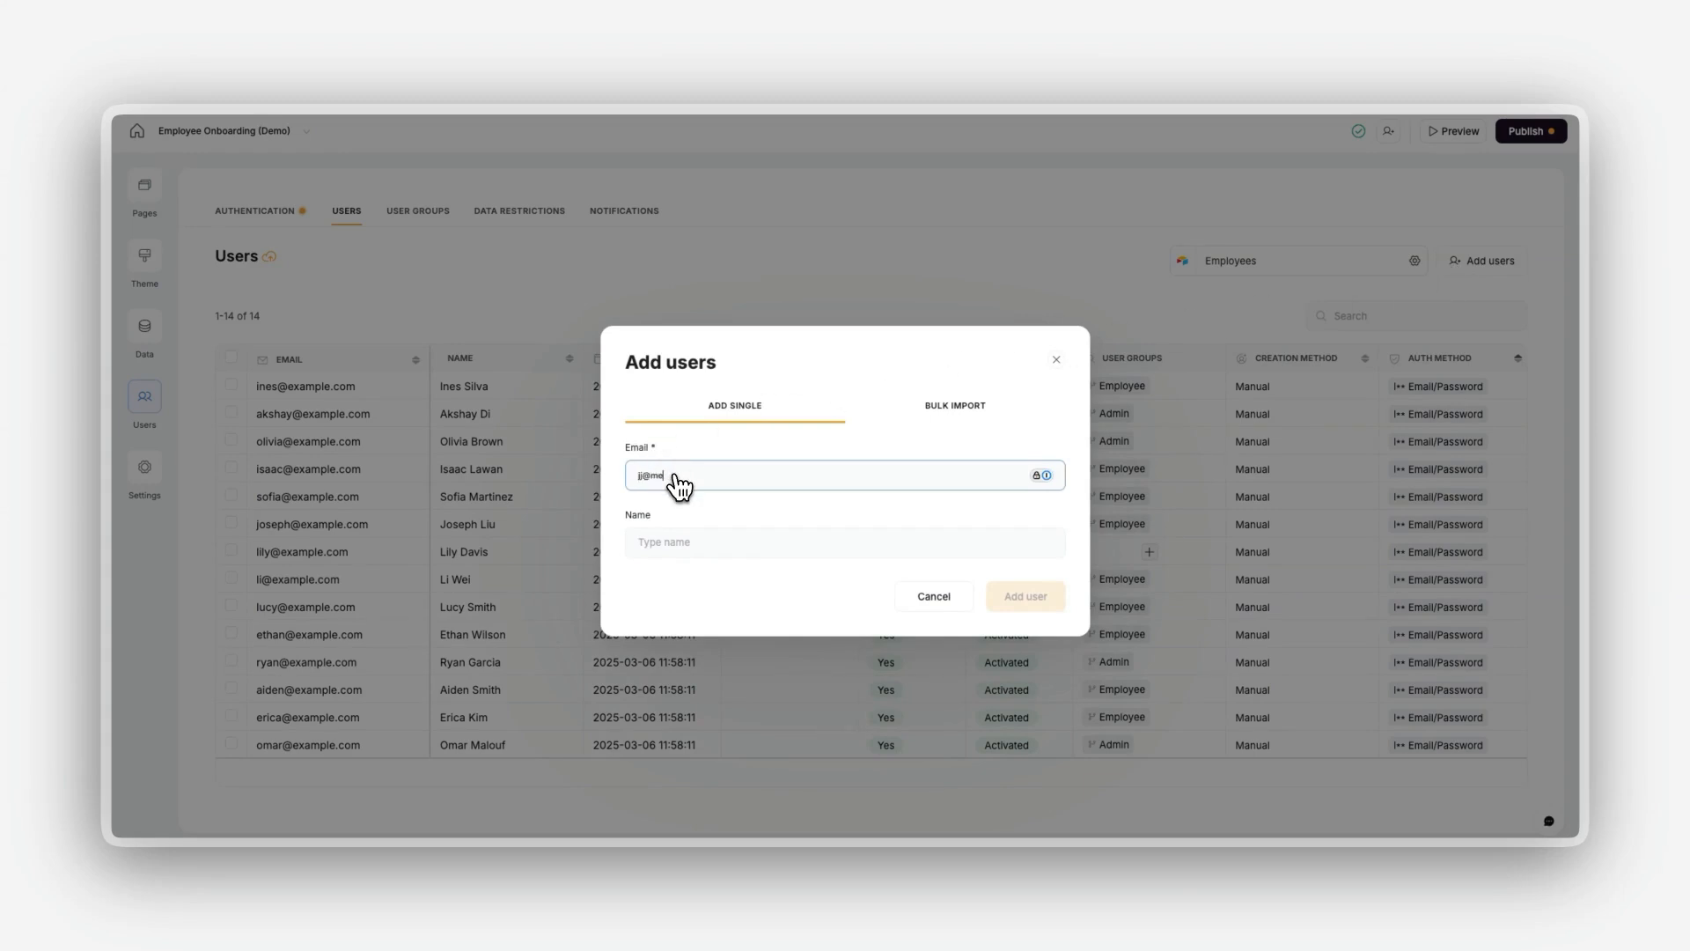
pyautogui.click(715, 543)
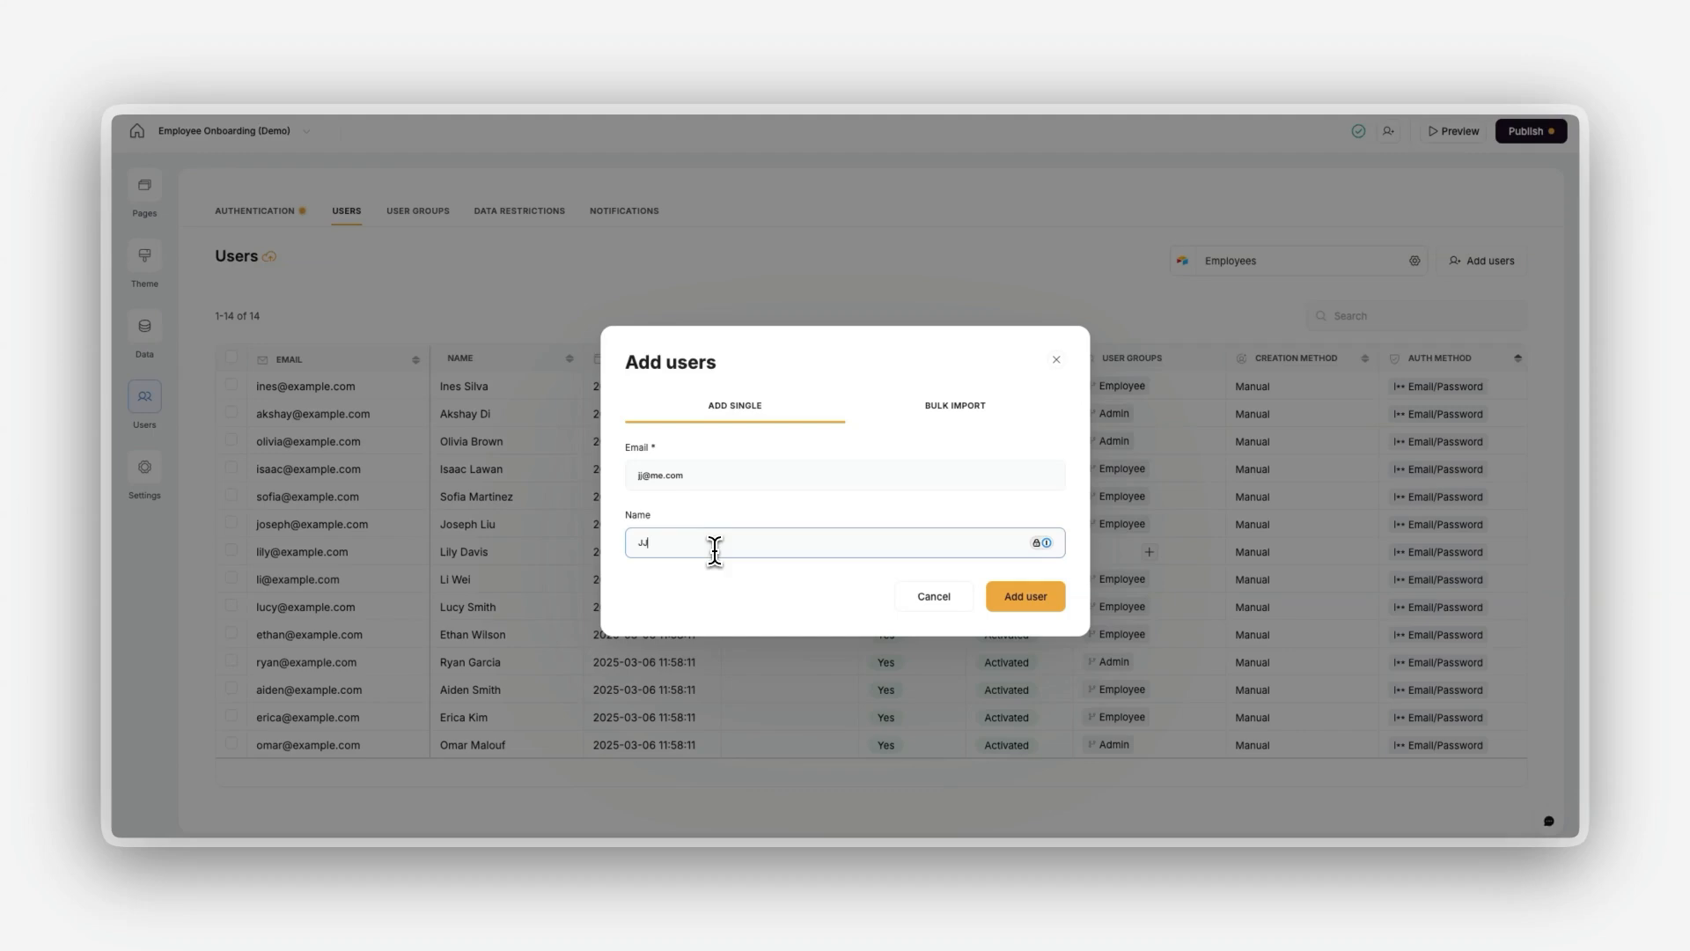
pyautogui.click(967, 417)
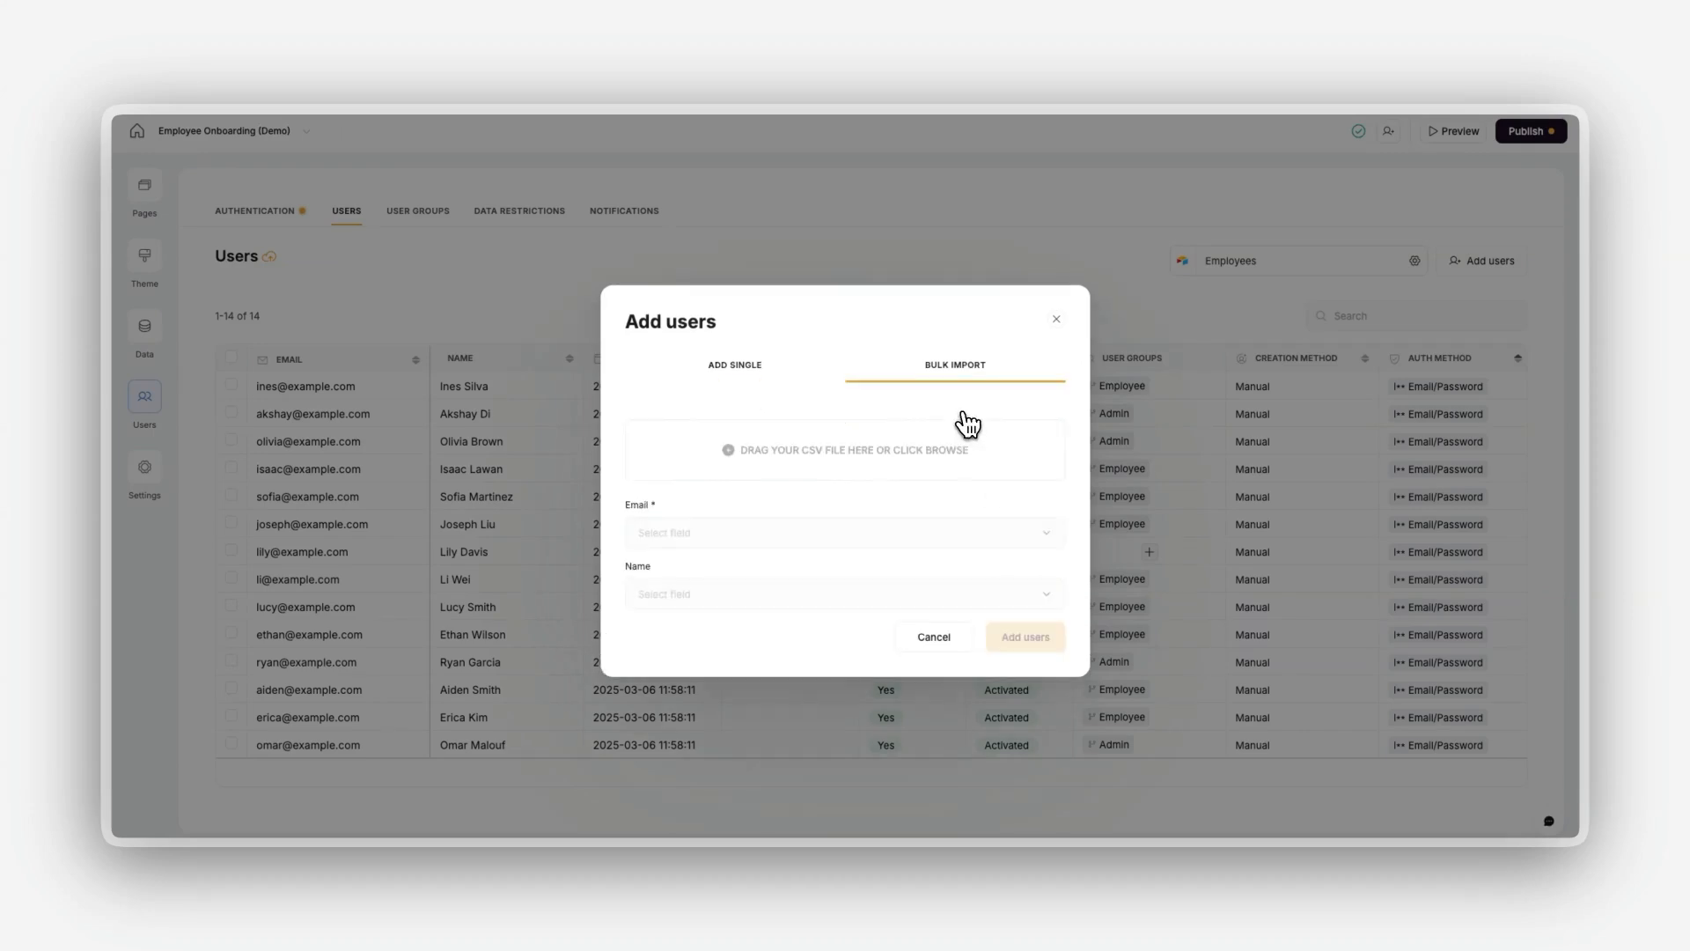
pyautogui.click(926, 635)
# Step: Open the Invitation template in the user notification settings, review its subject and content, and save it
pyautogui.click(629, 216)
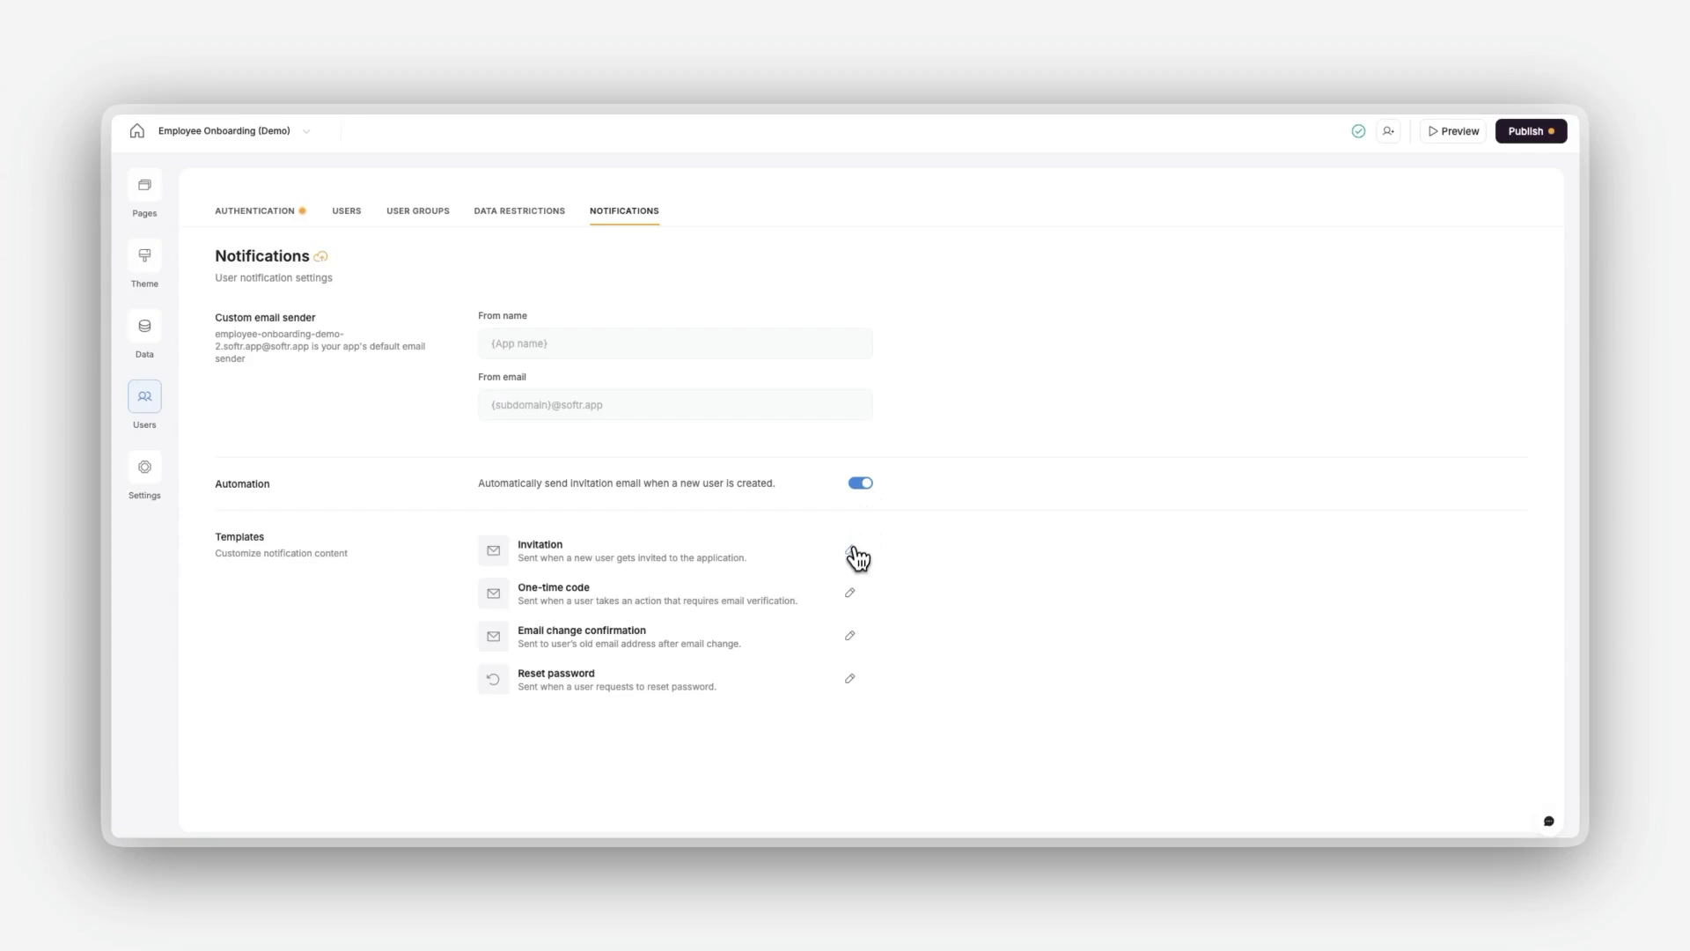
pyautogui.click(851, 549)
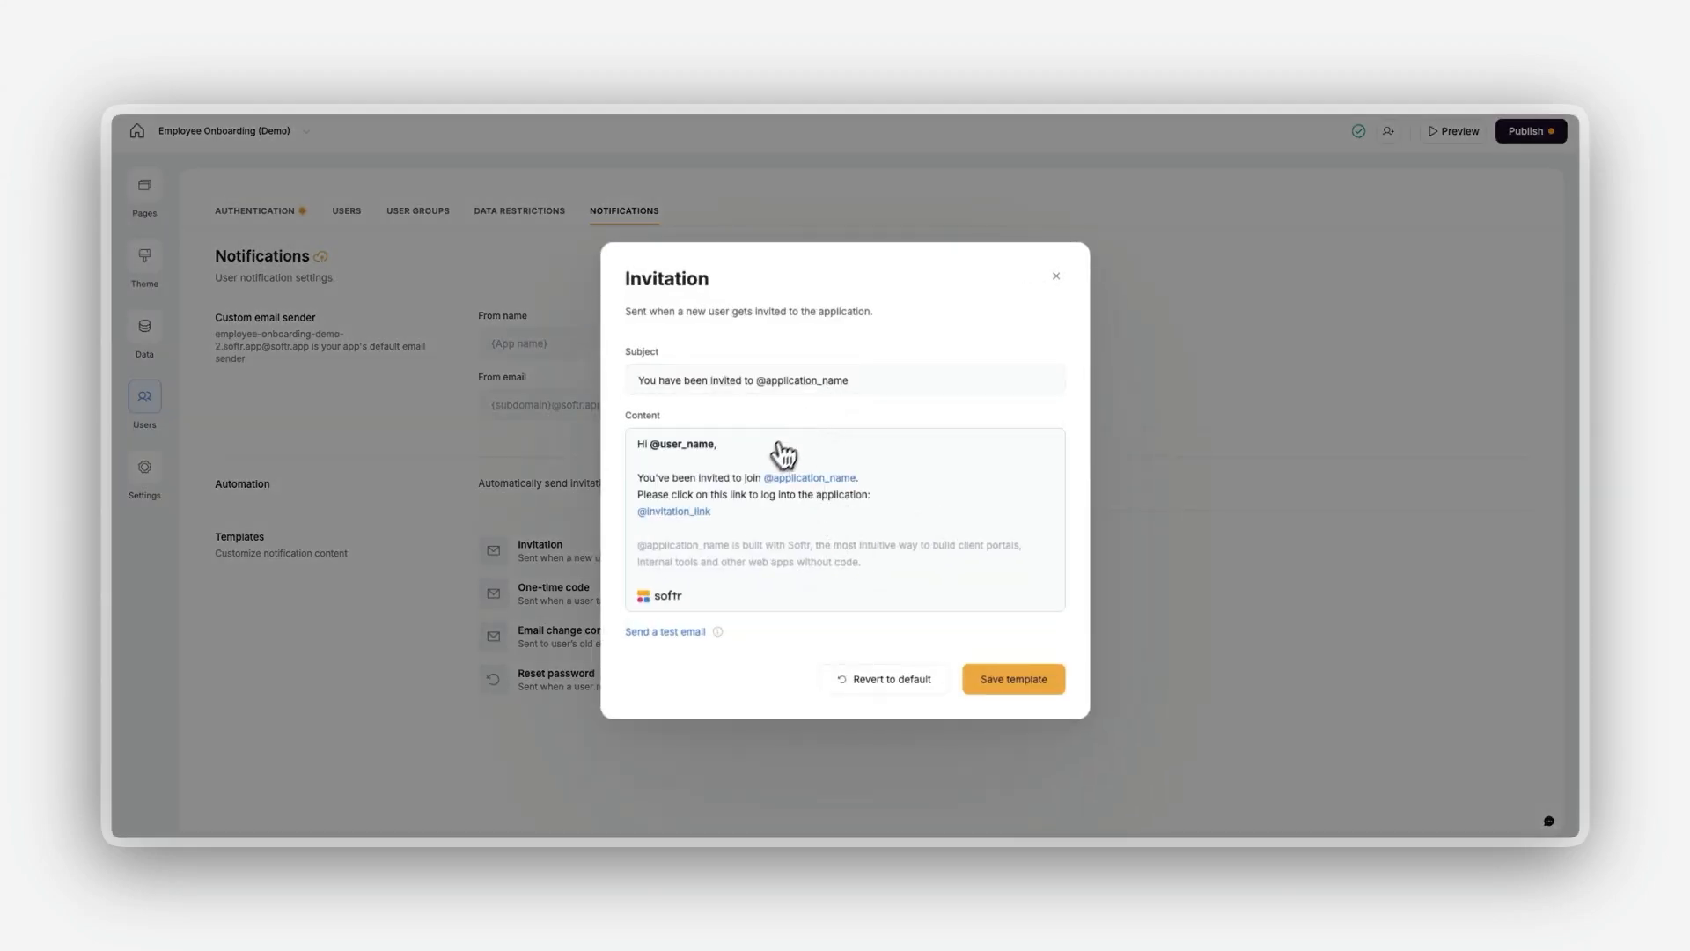
pyautogui.moveTo(797, 561)
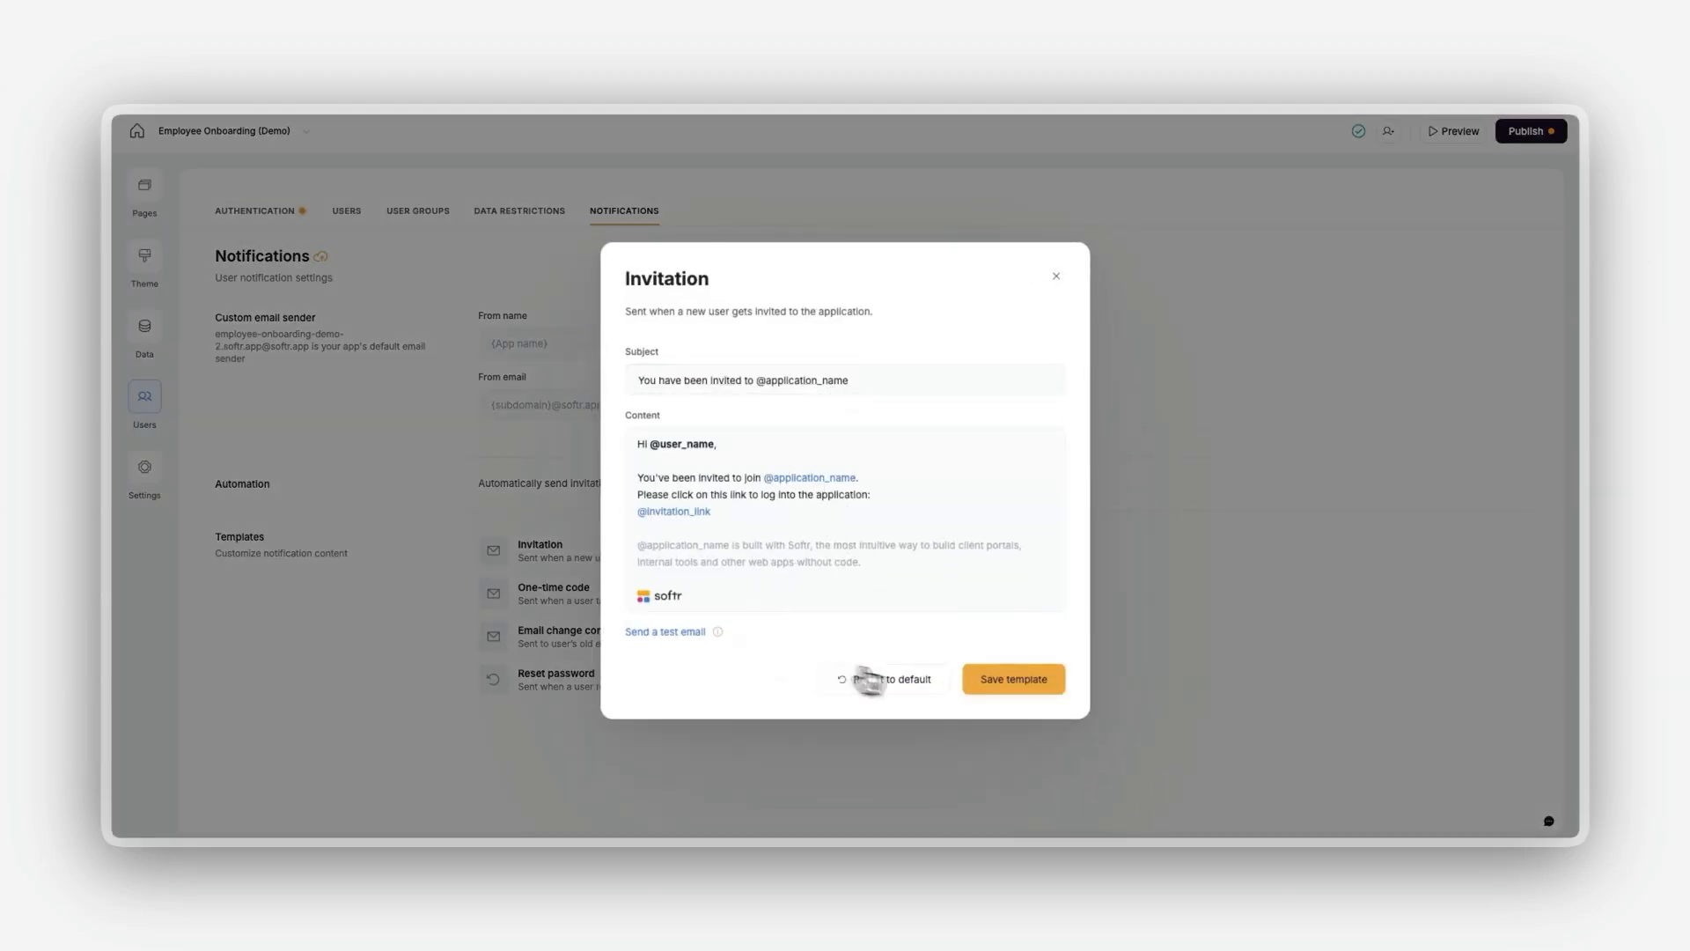
pyautogui.click(1019, 687)
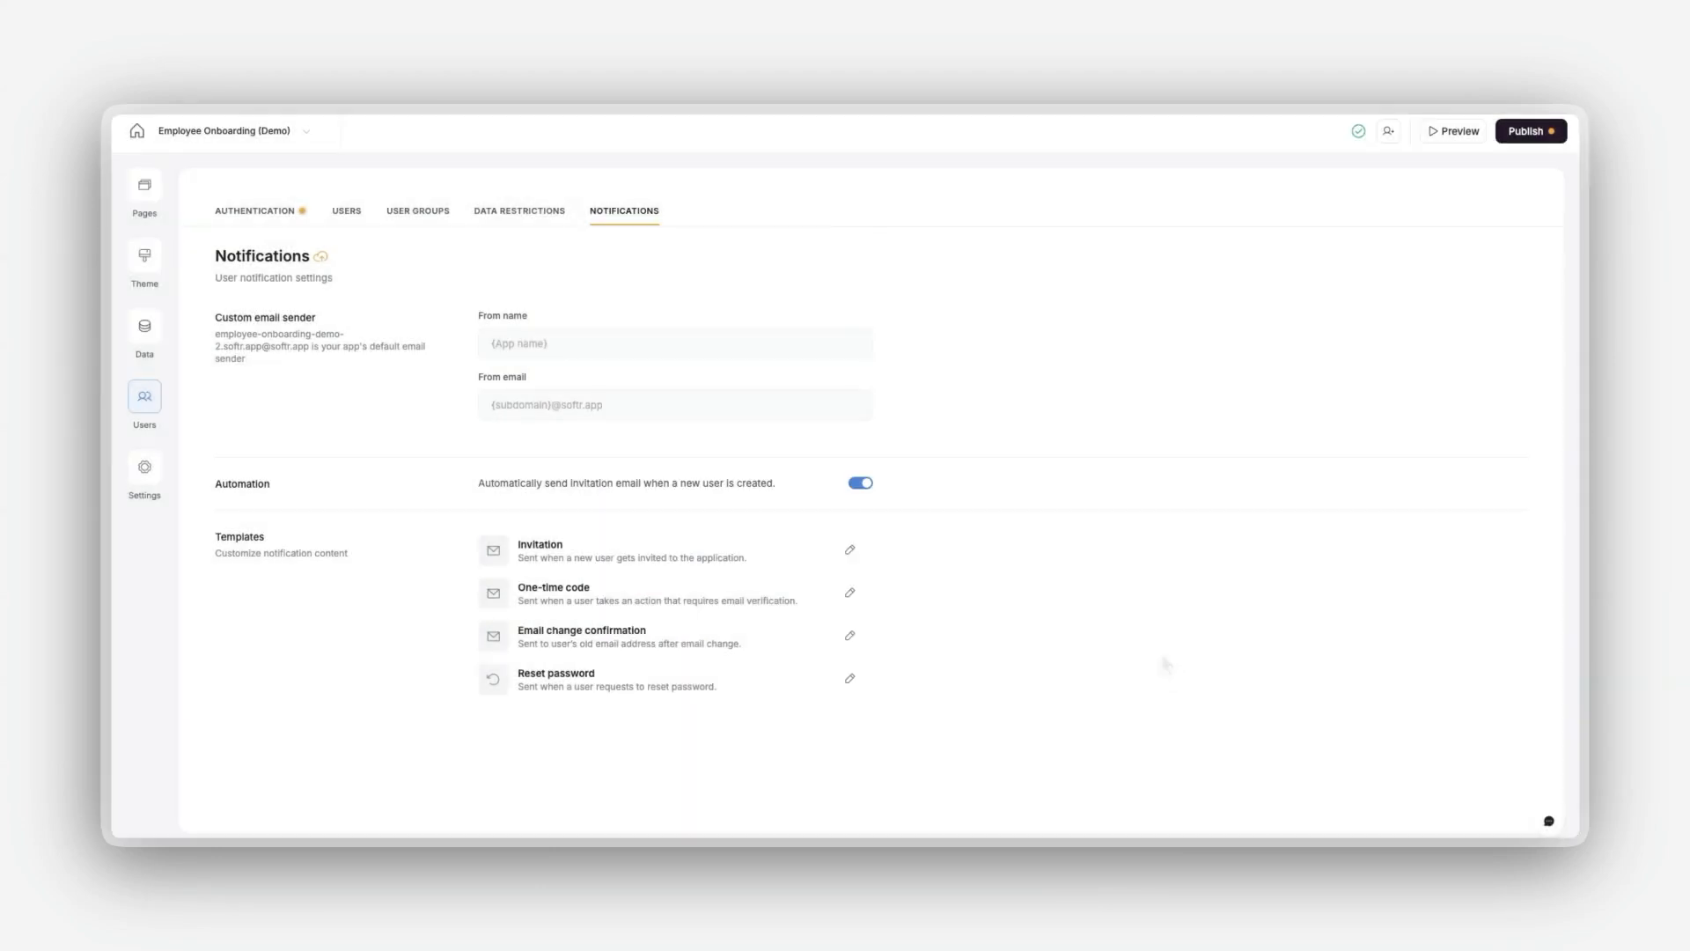
# Step: Preview the login and sign-up pages as a non-logged-in user, and switch the preview to another user
pyautogui.click(1446, 135)
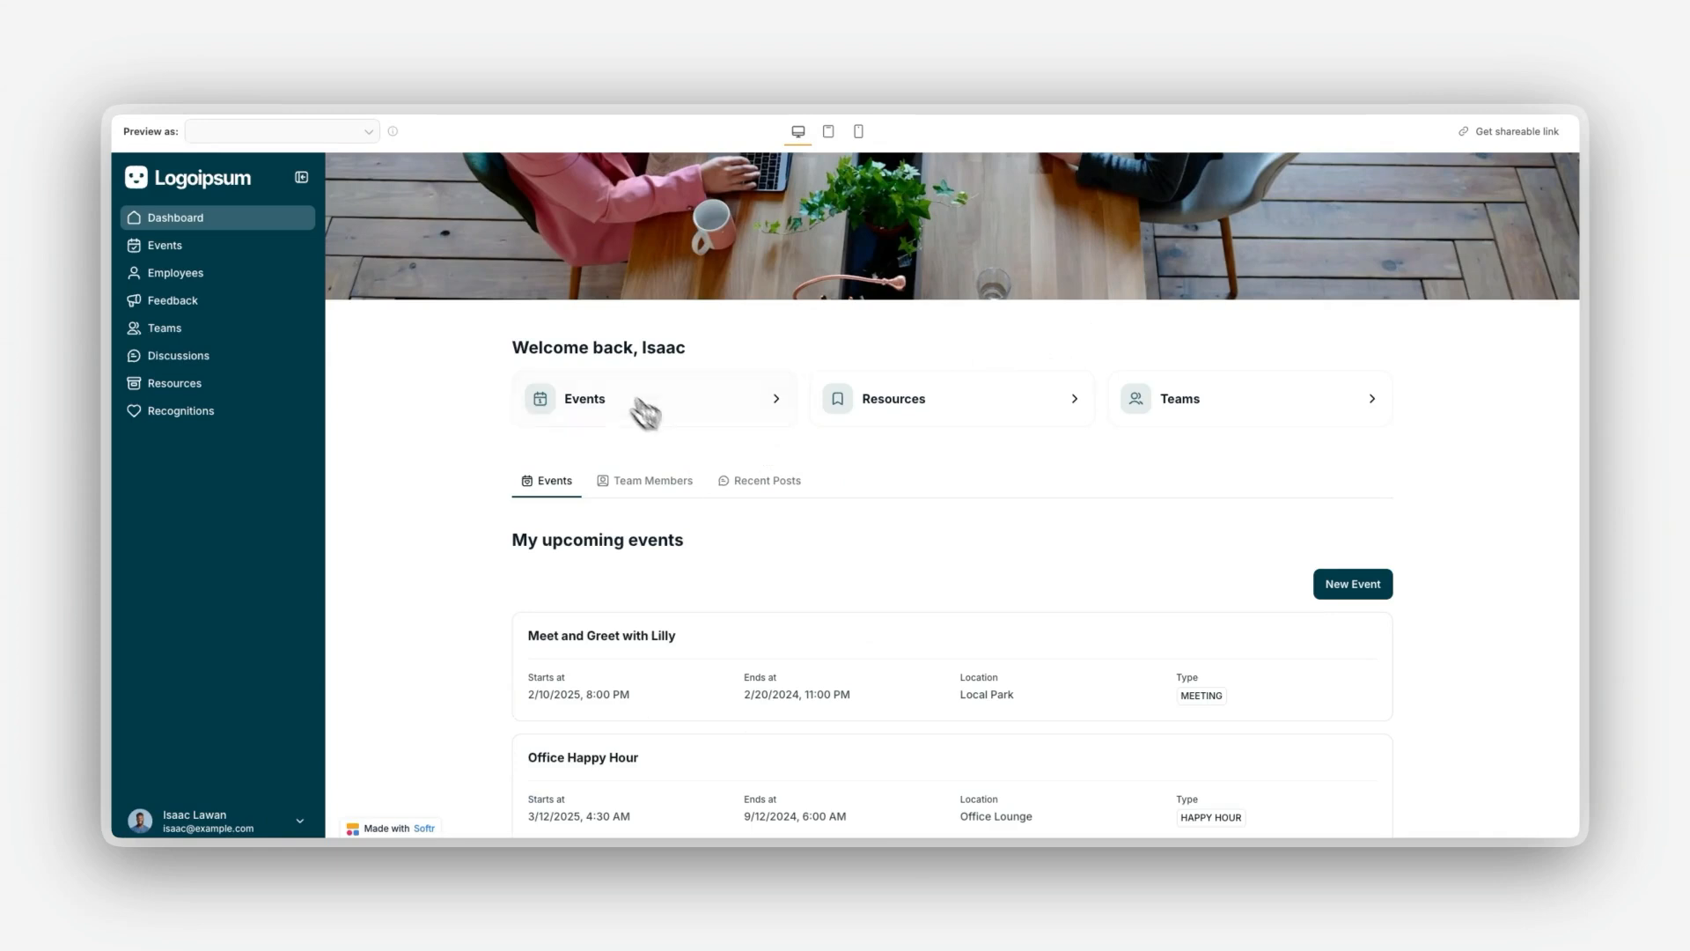
pyautogui.click(299, 133)
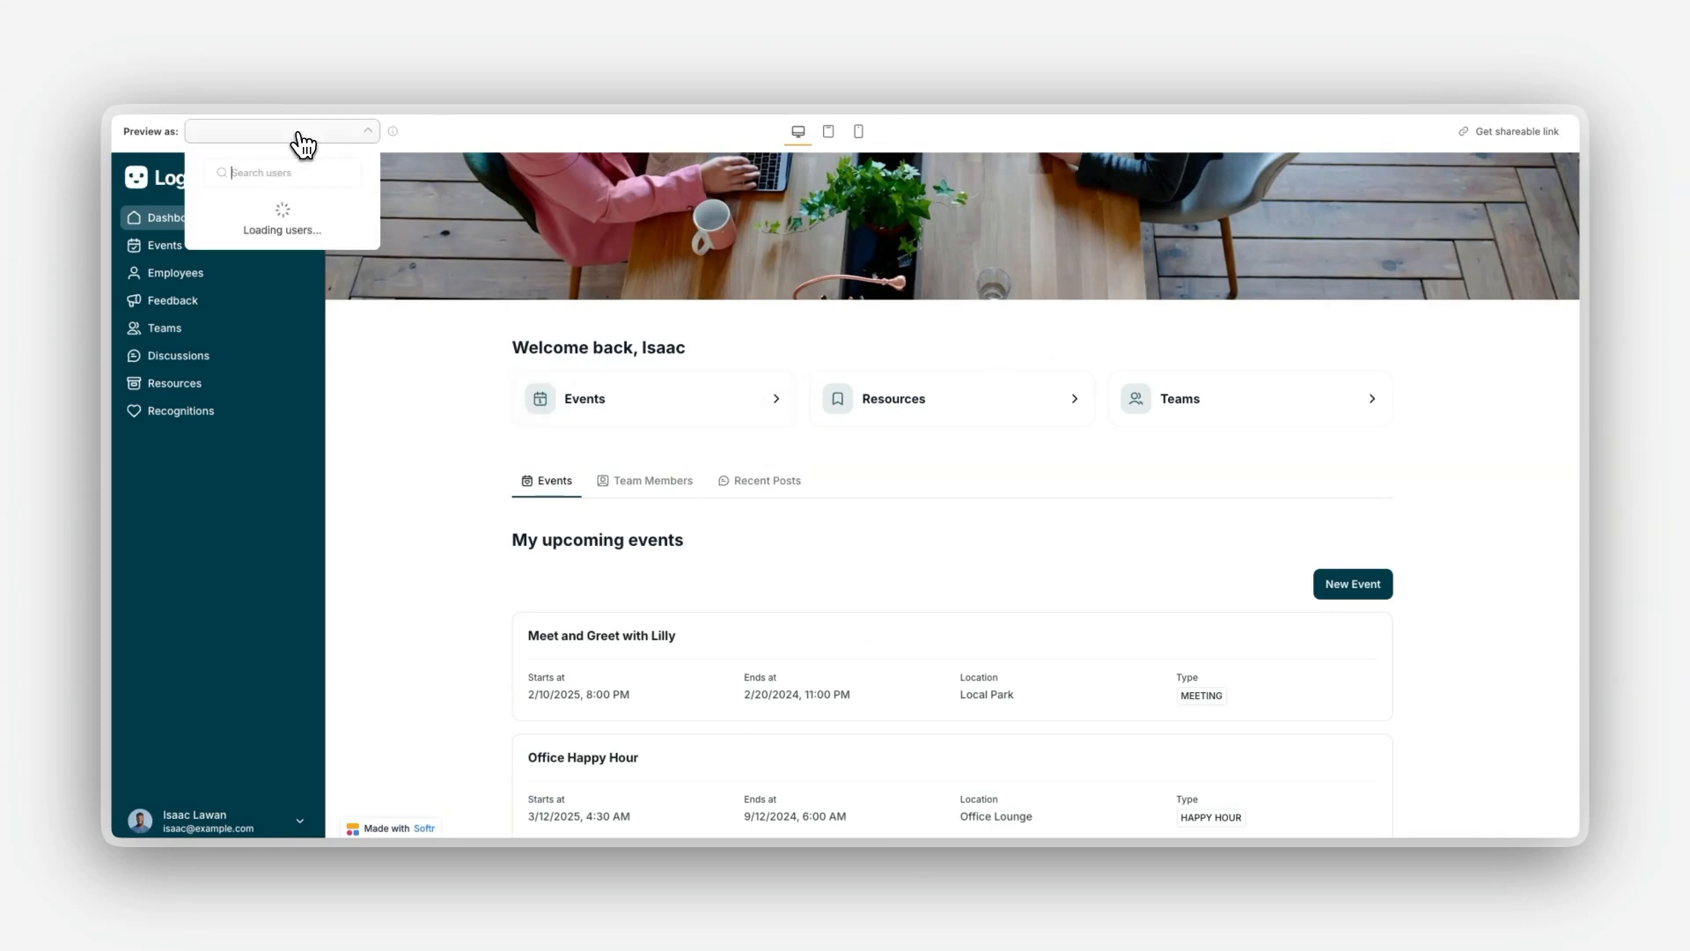
pyautogui.click(275, 220)
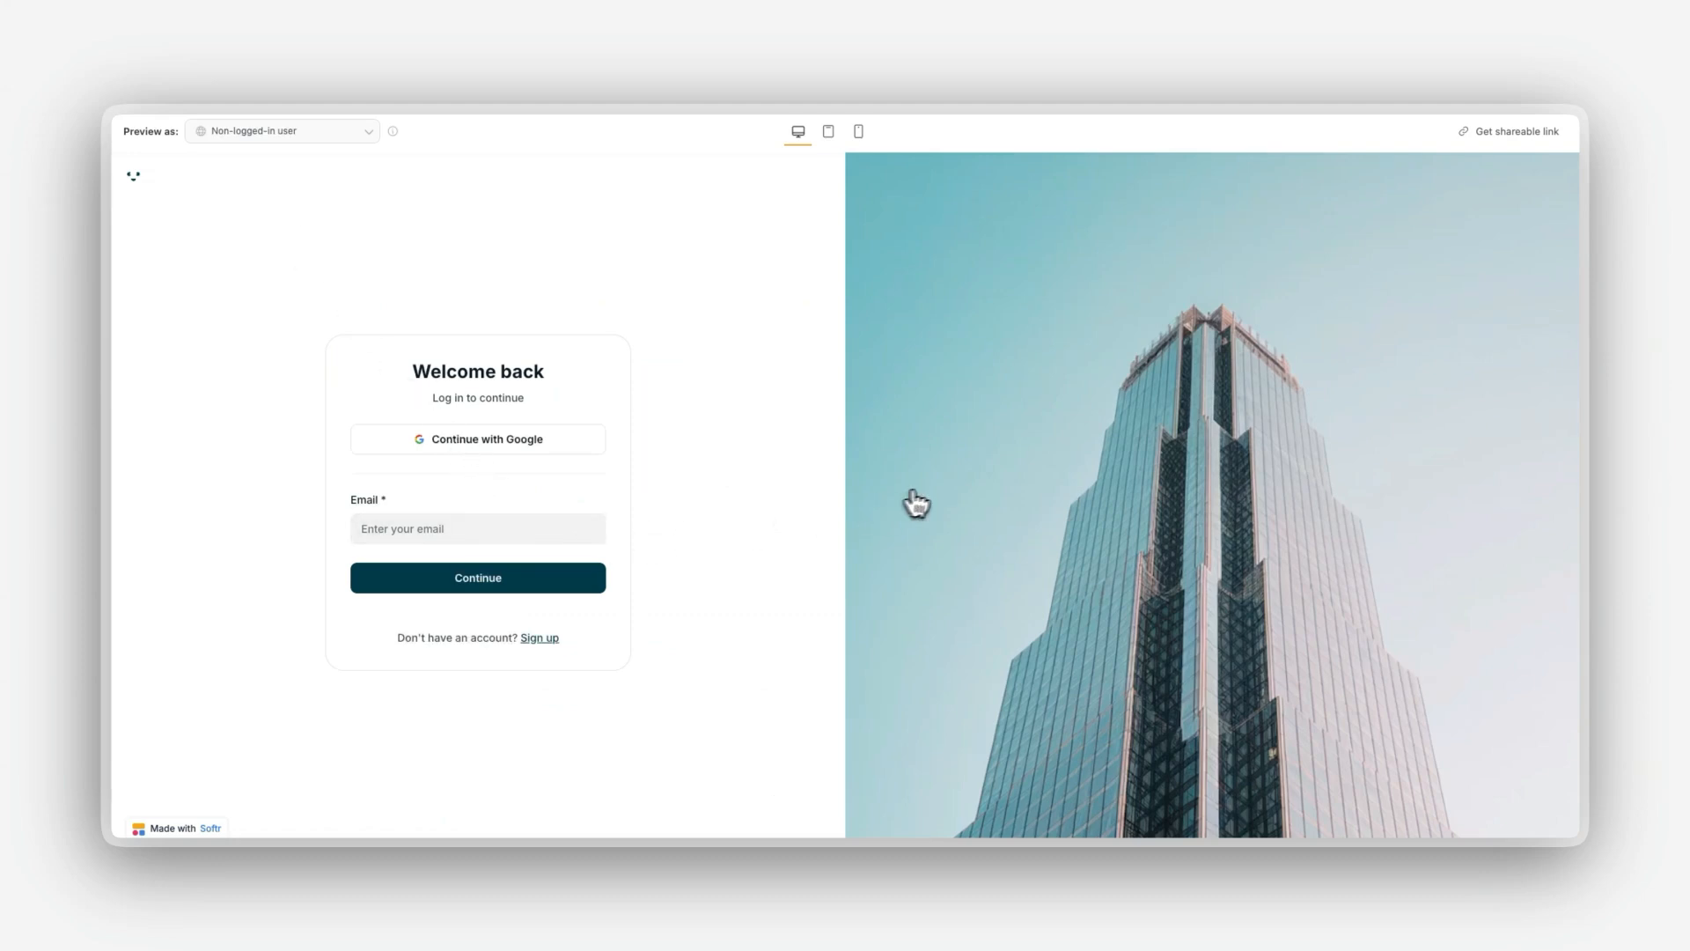
pyautogui.click(539, 637)
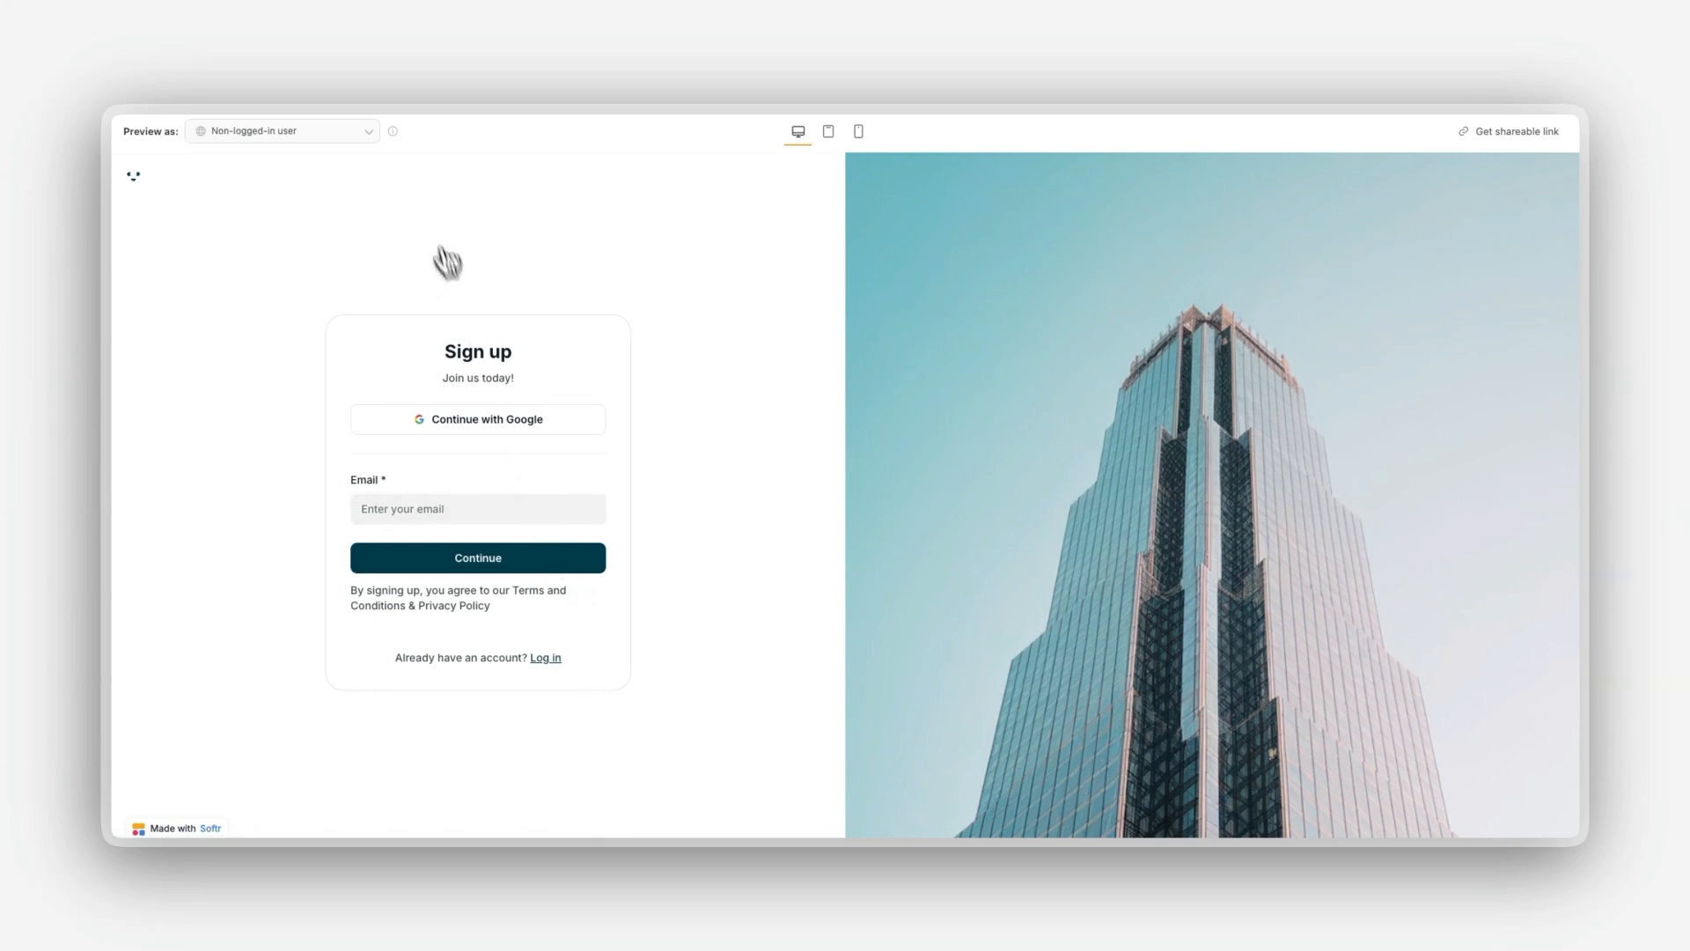
pyautogui.click(315, 134)
pyautogui.click(310, 291)
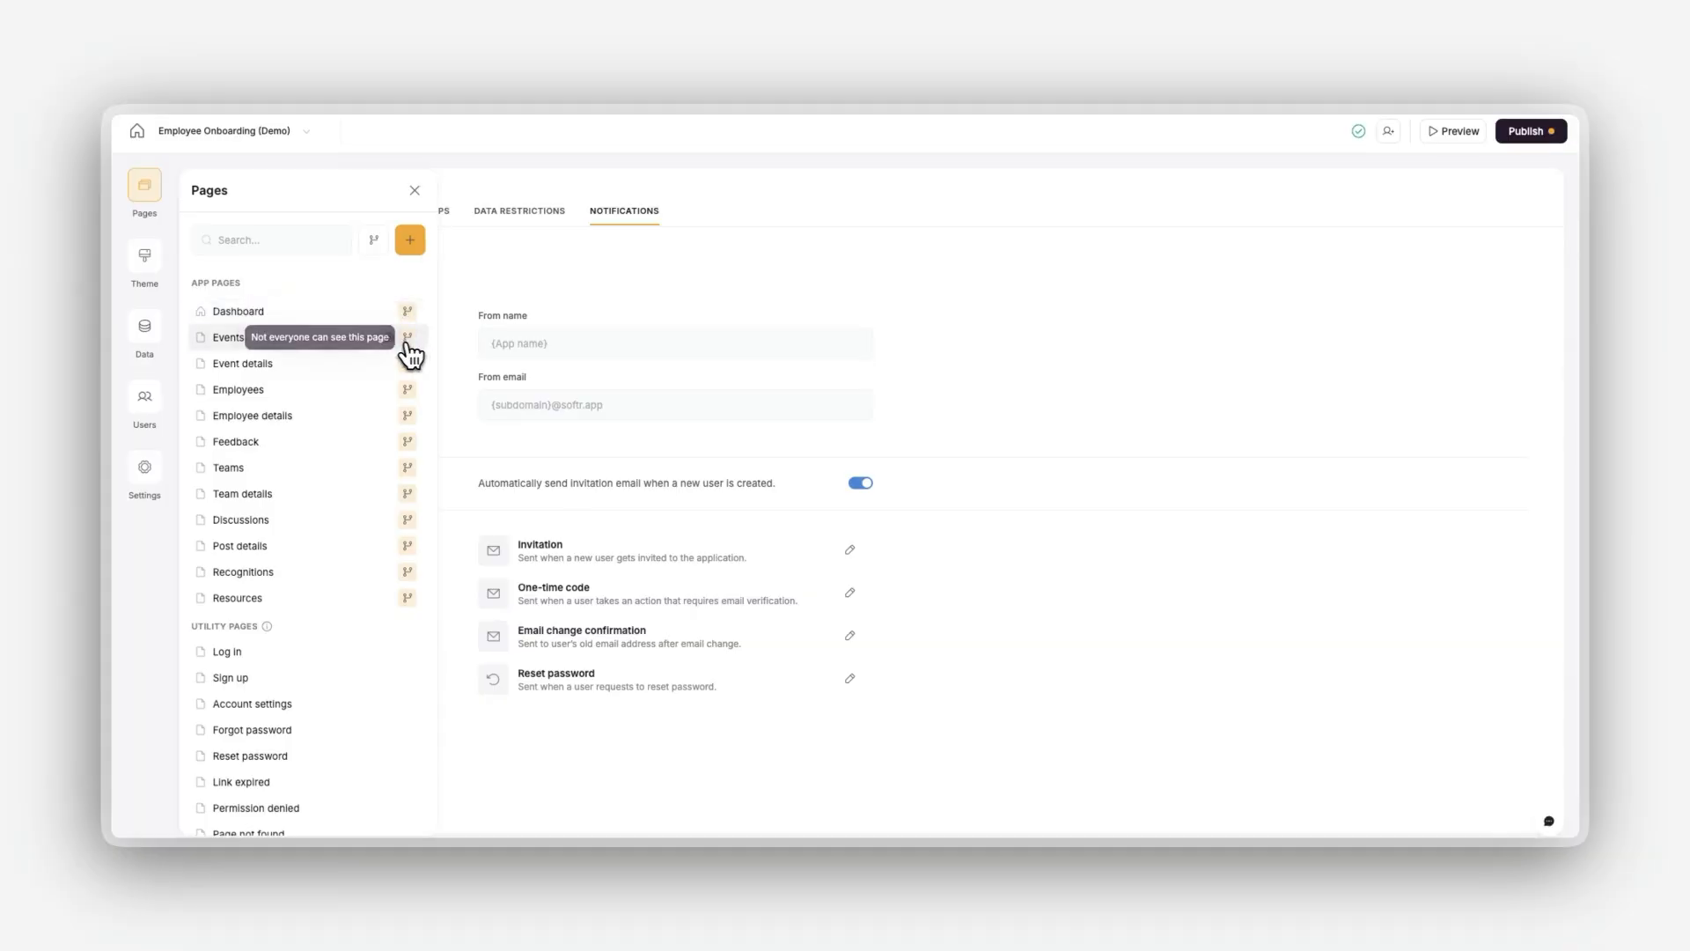
# Step: Review the Events page's visibility options for who can see it and which user groups, keeping Logged-in users
pyautogui.click(387, 339)
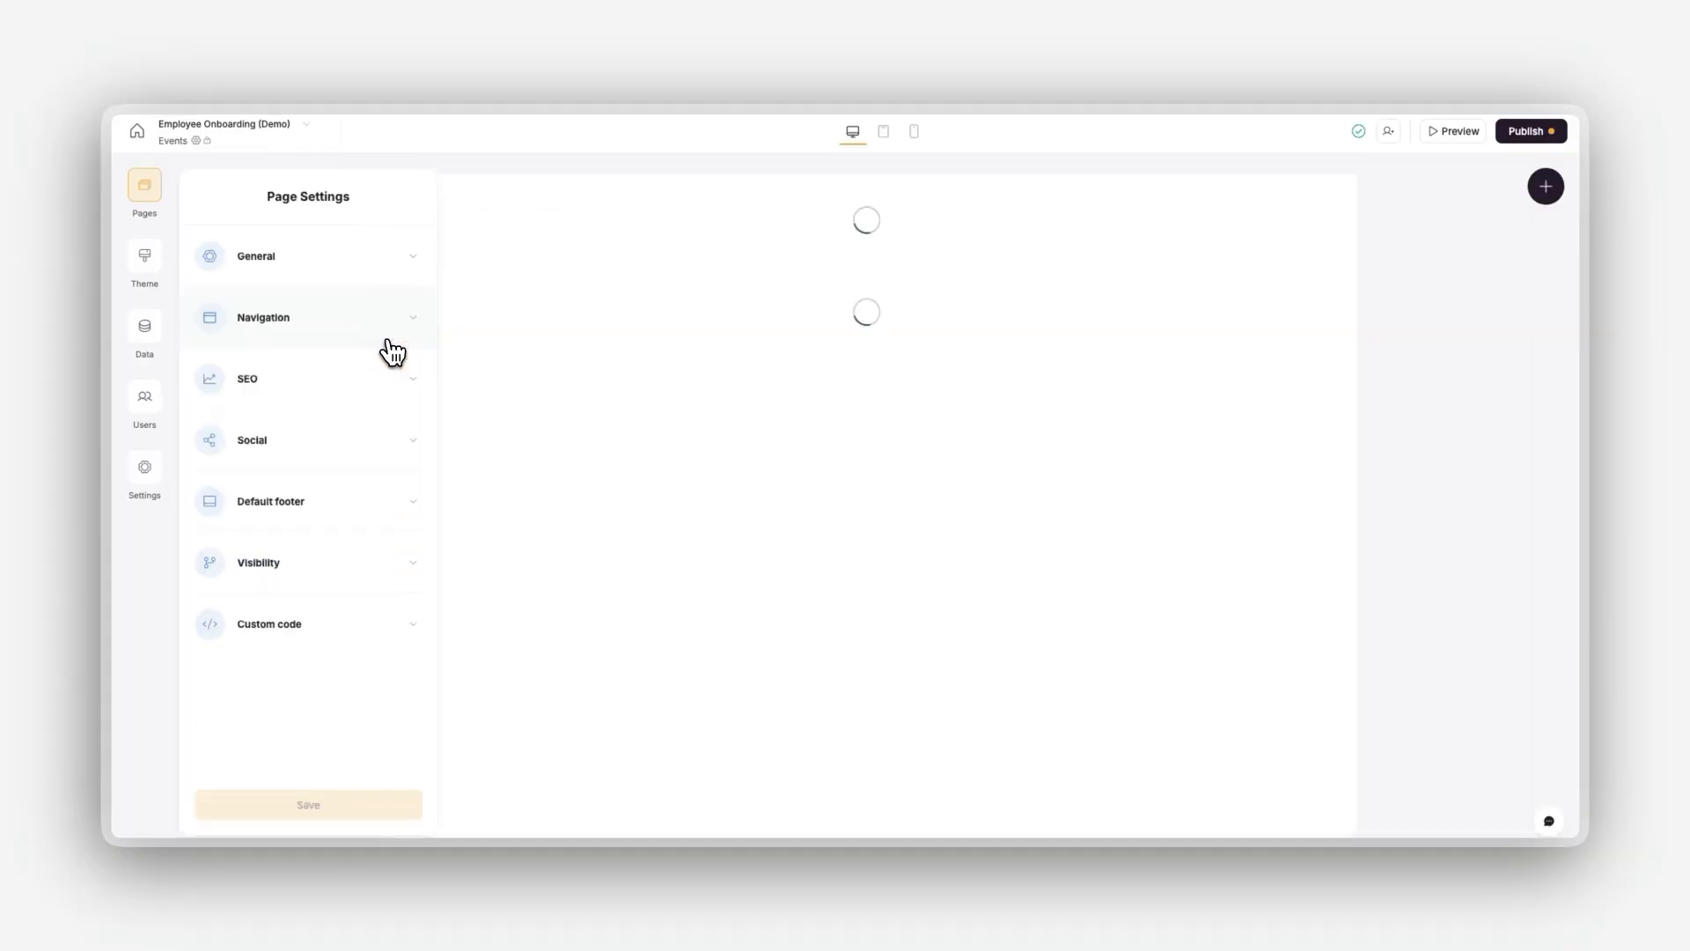
pyautogui.click(333, 567)
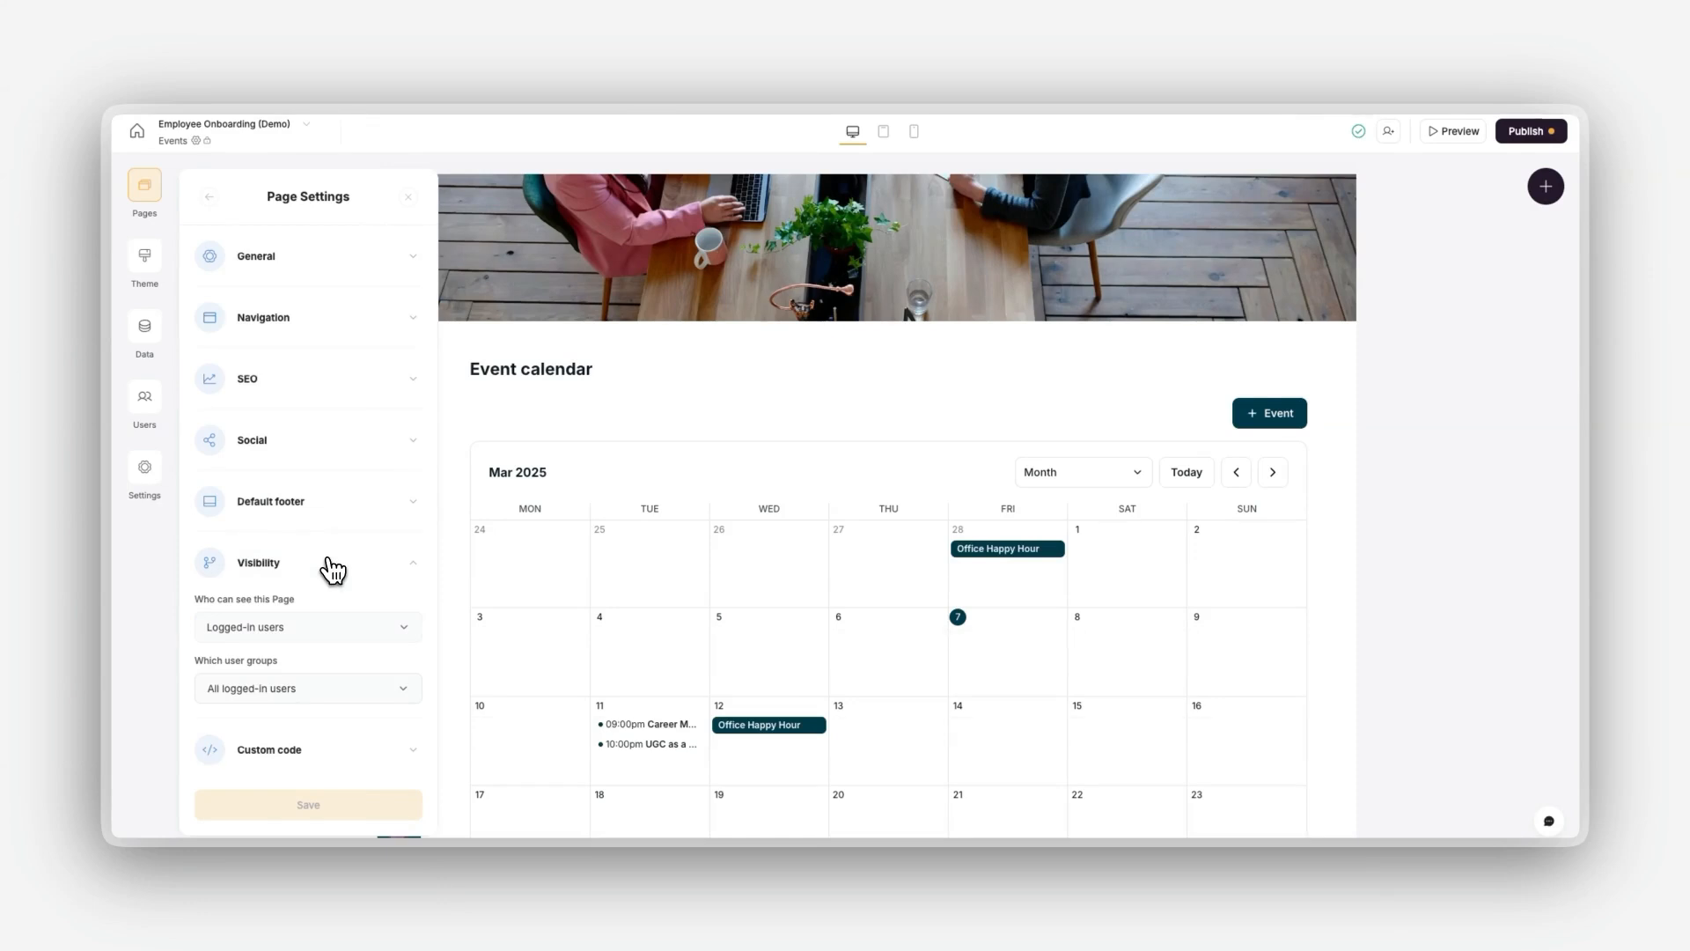
pyautogui.click(282, 627)
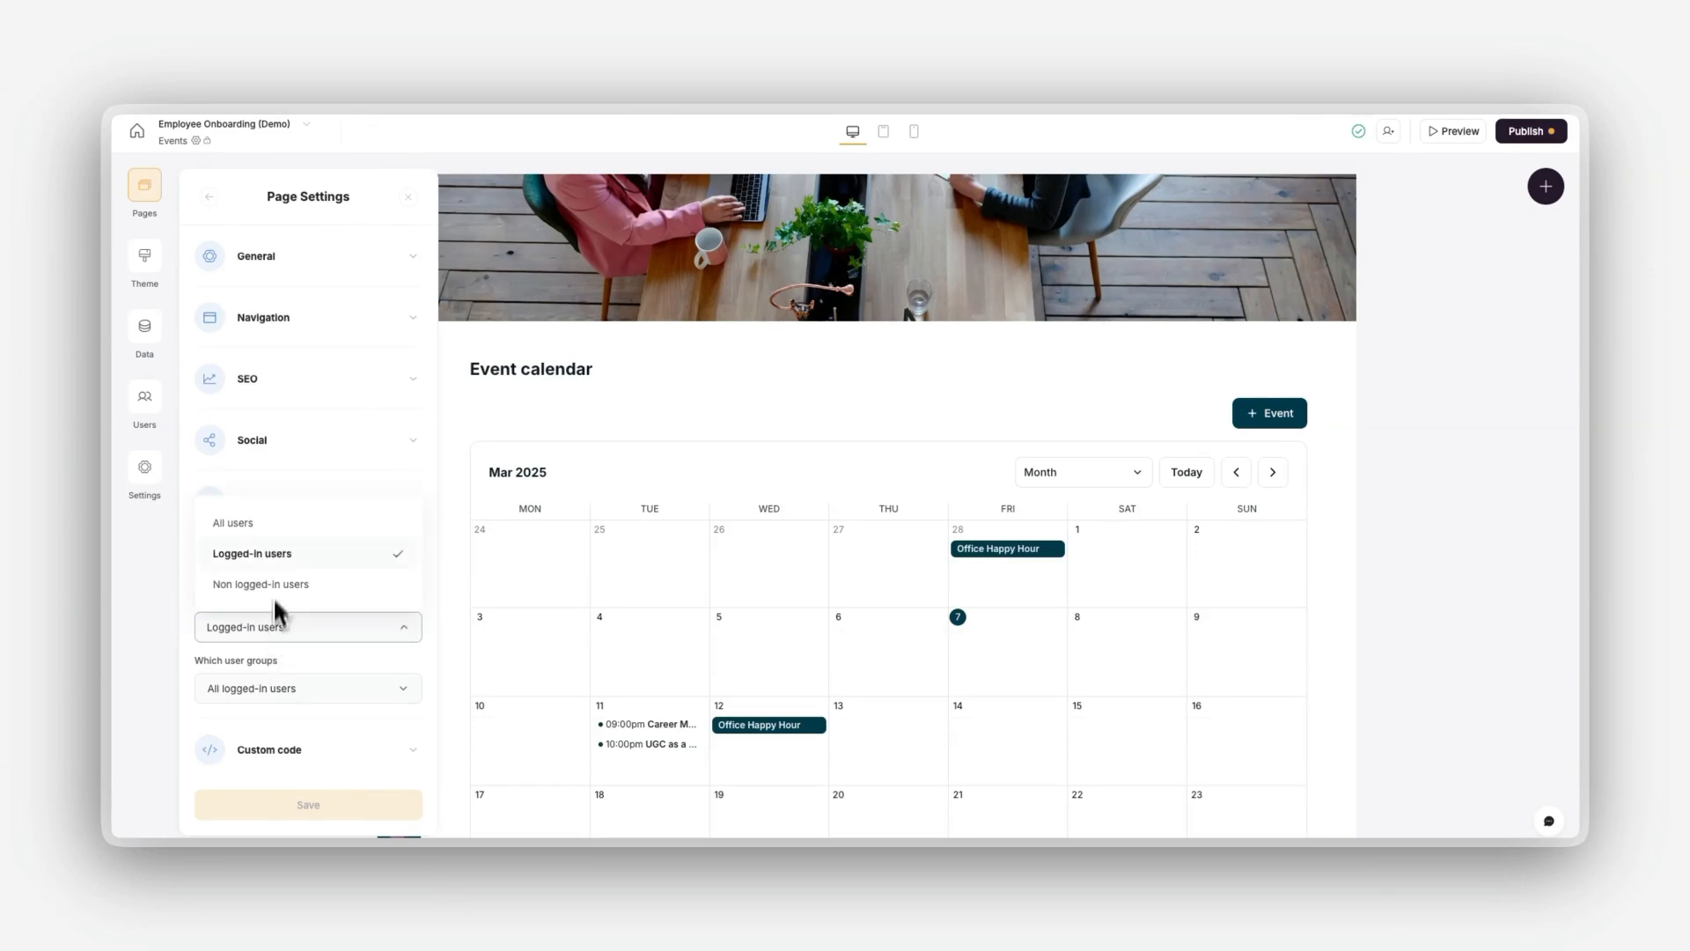
pyautogui.click(271, 553)
pyautogui.click(273, 688)
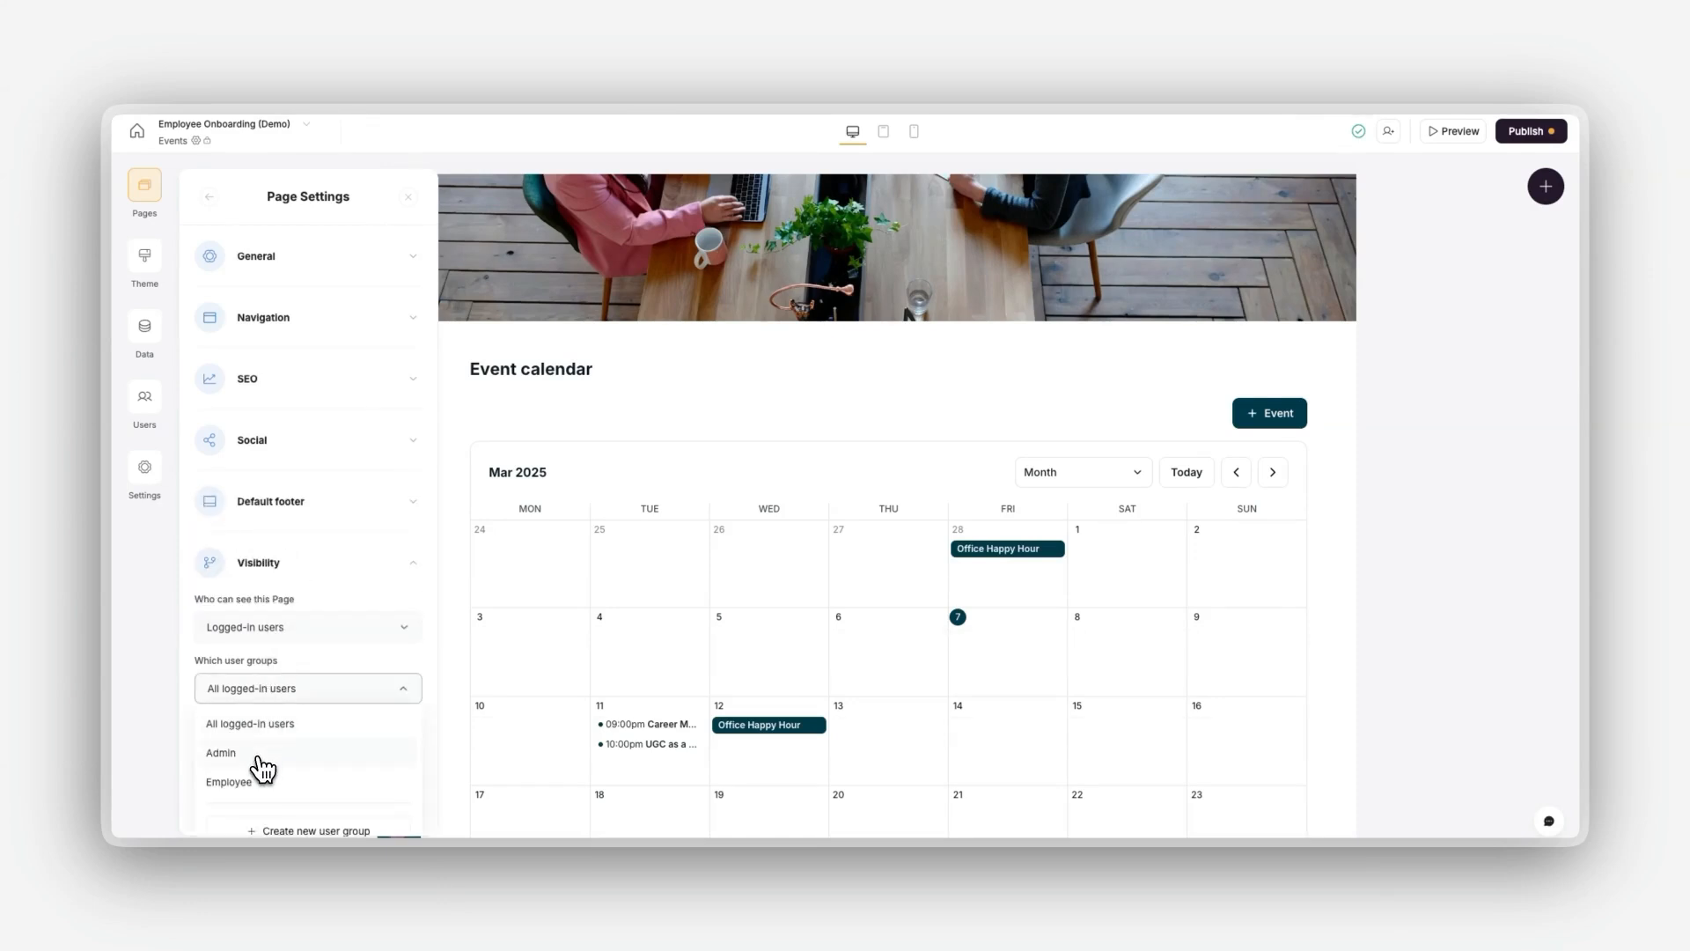
pyautogui.click(633, 611)
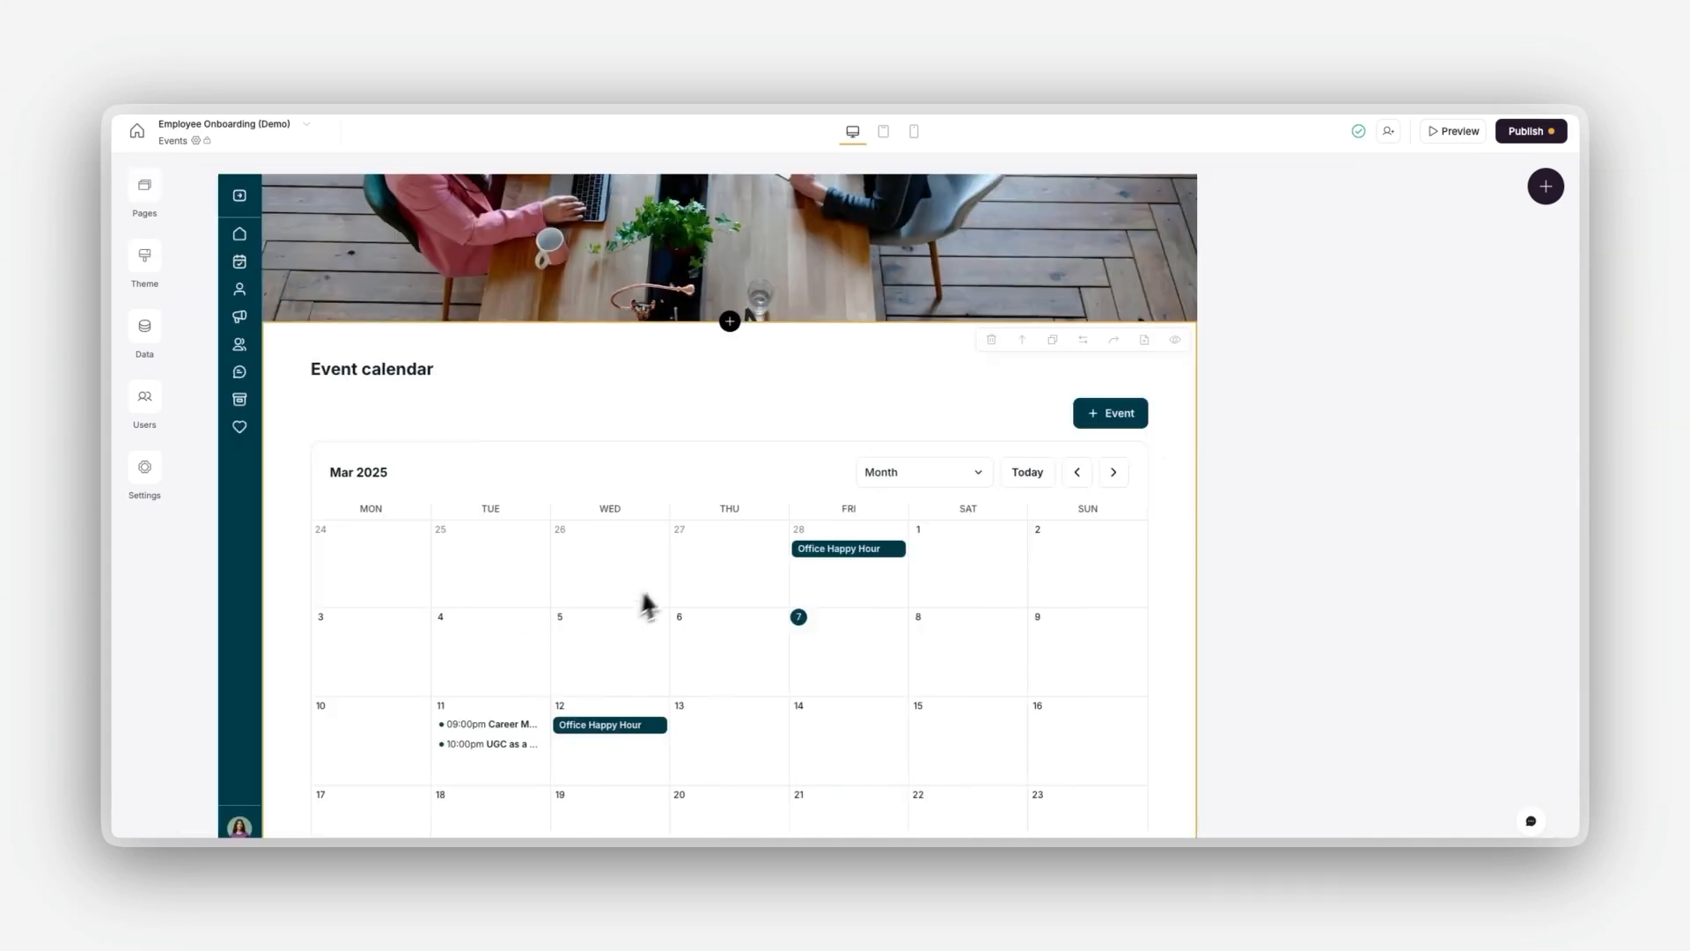
# Step: Restrict the event calendar block's visibility to logged-in users in the Employee group
pyautogui.click(1542, 246)
pyautogui.click(1442, 319)
pyautogui.click(1368, 393)
pyautogui.click(1355, 381)
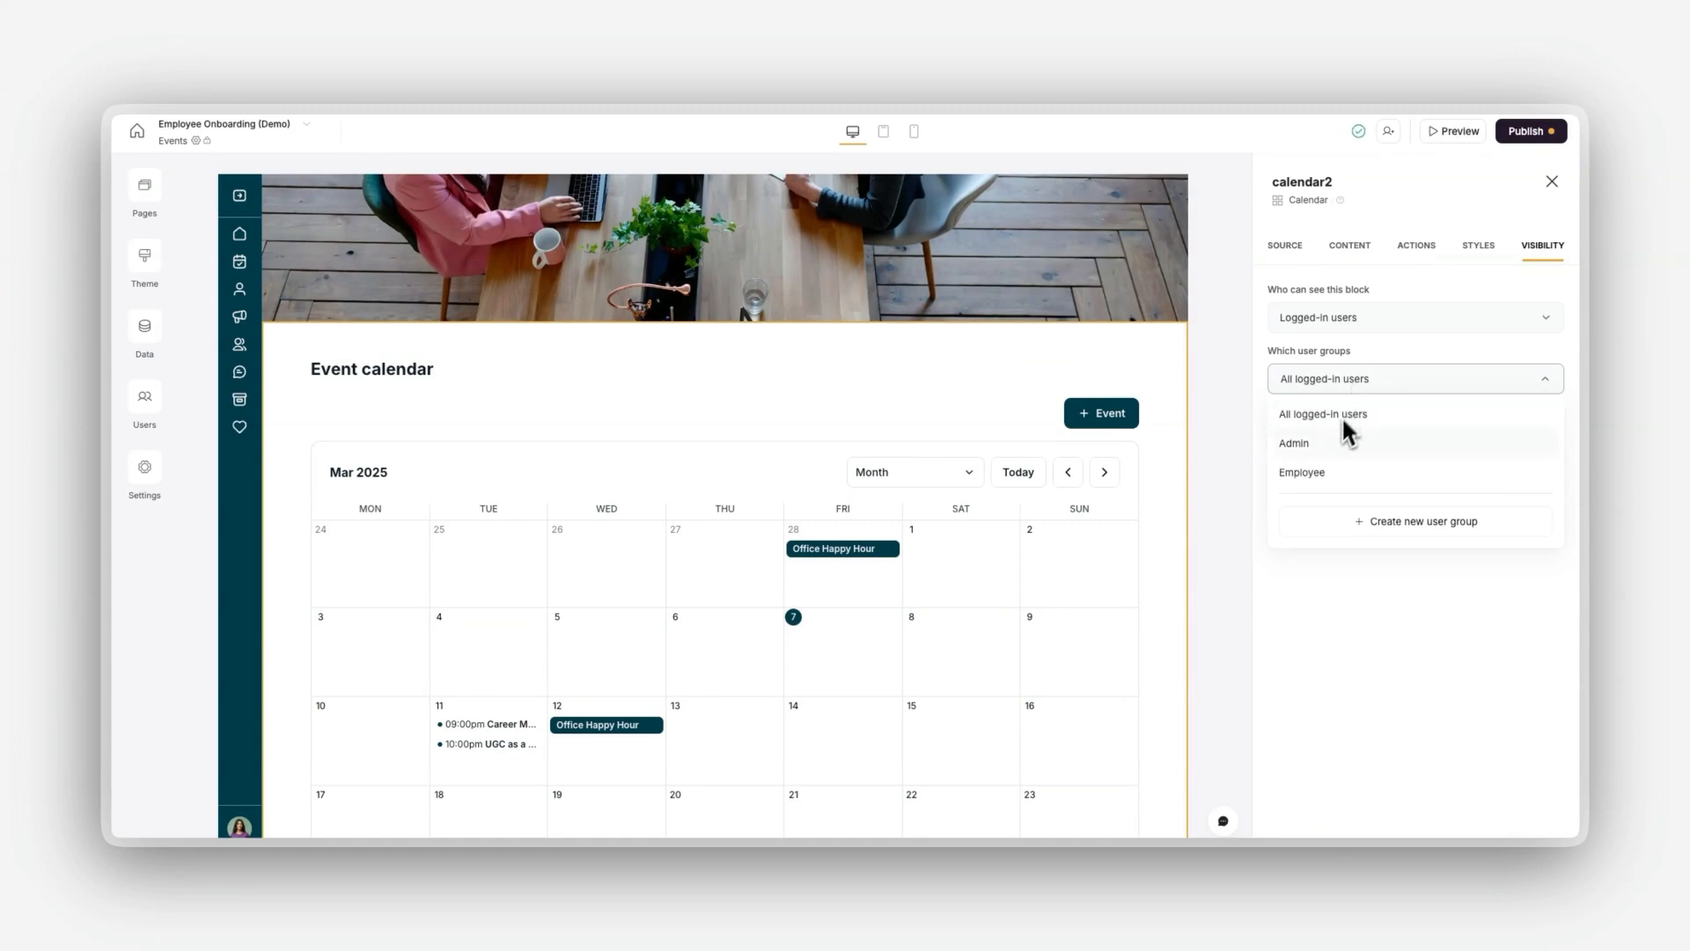
pyautogui.click(1320, 479)
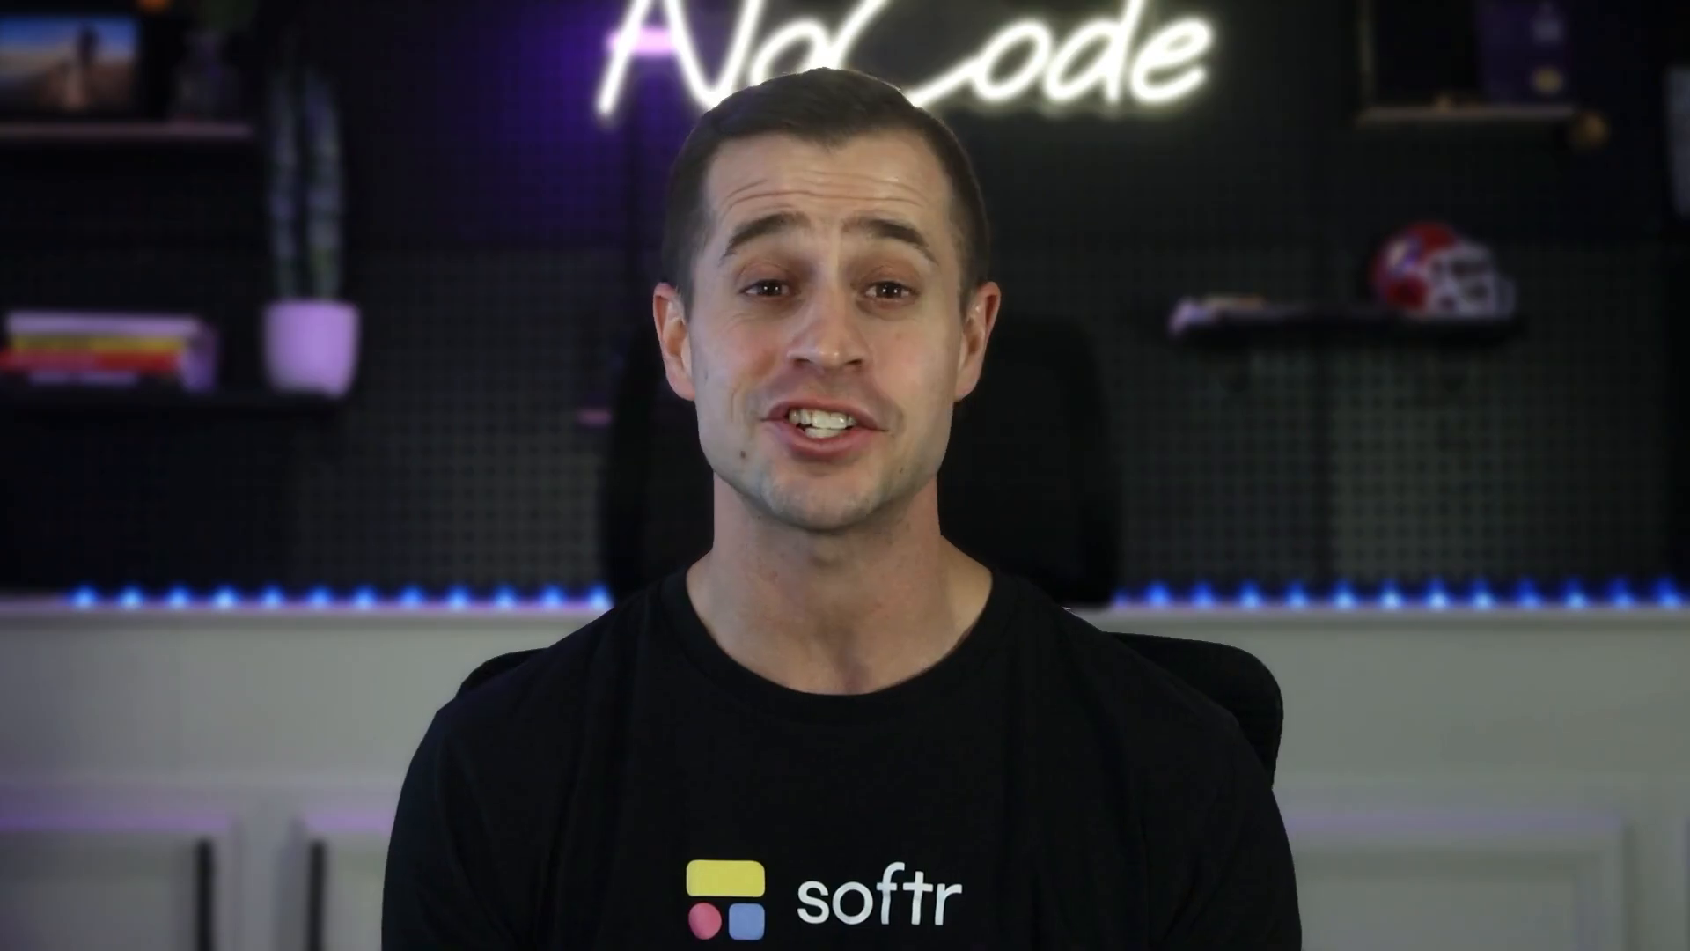